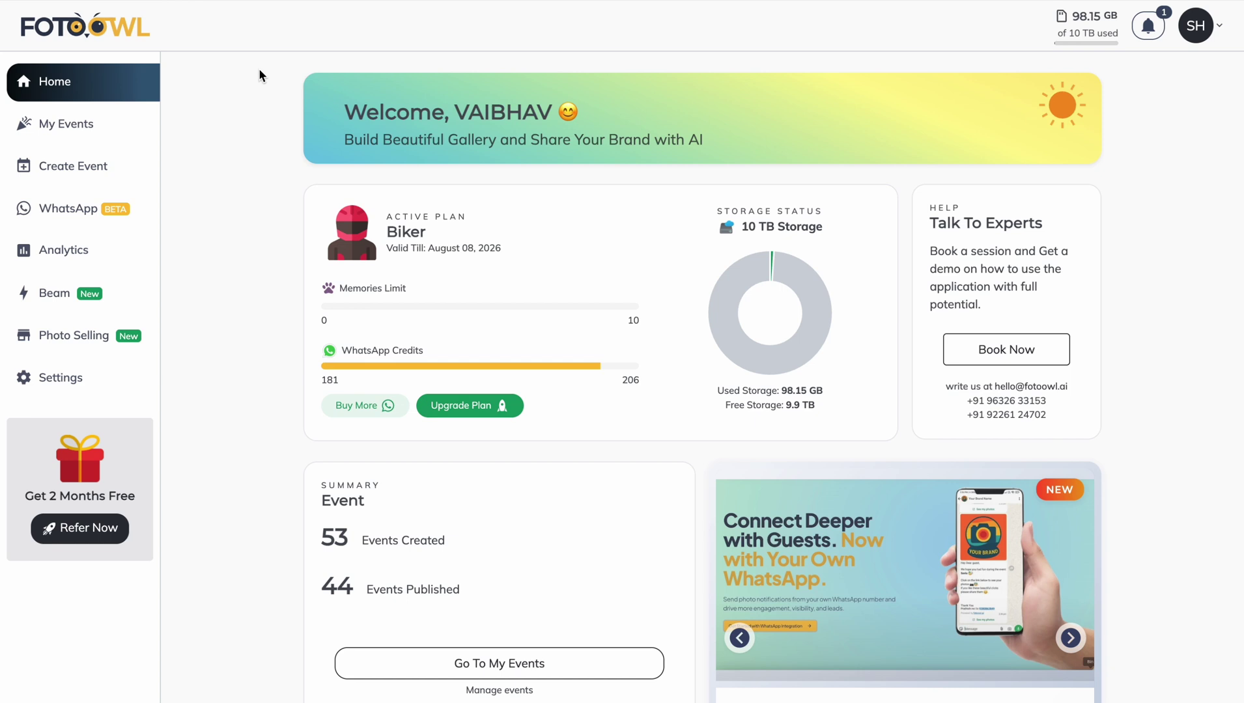
Open the Create Event form from the left sidebar of the home dashboard.
{"action": "left_click", "coordinate": [83, 168]}
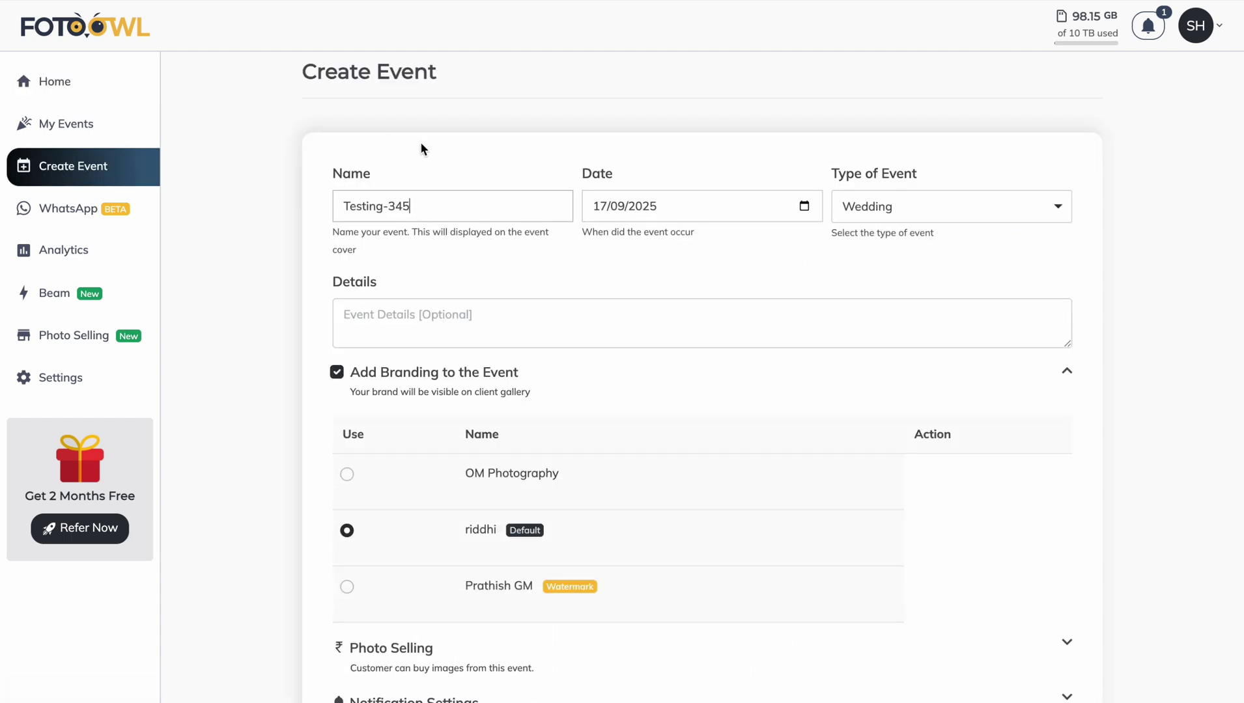
Scroll down the new event form and expand its Photo Selling section.
{"action": "scroll", "coordinate": [420, 143], "scroll_direction": "down", "scroll_amount": 2}
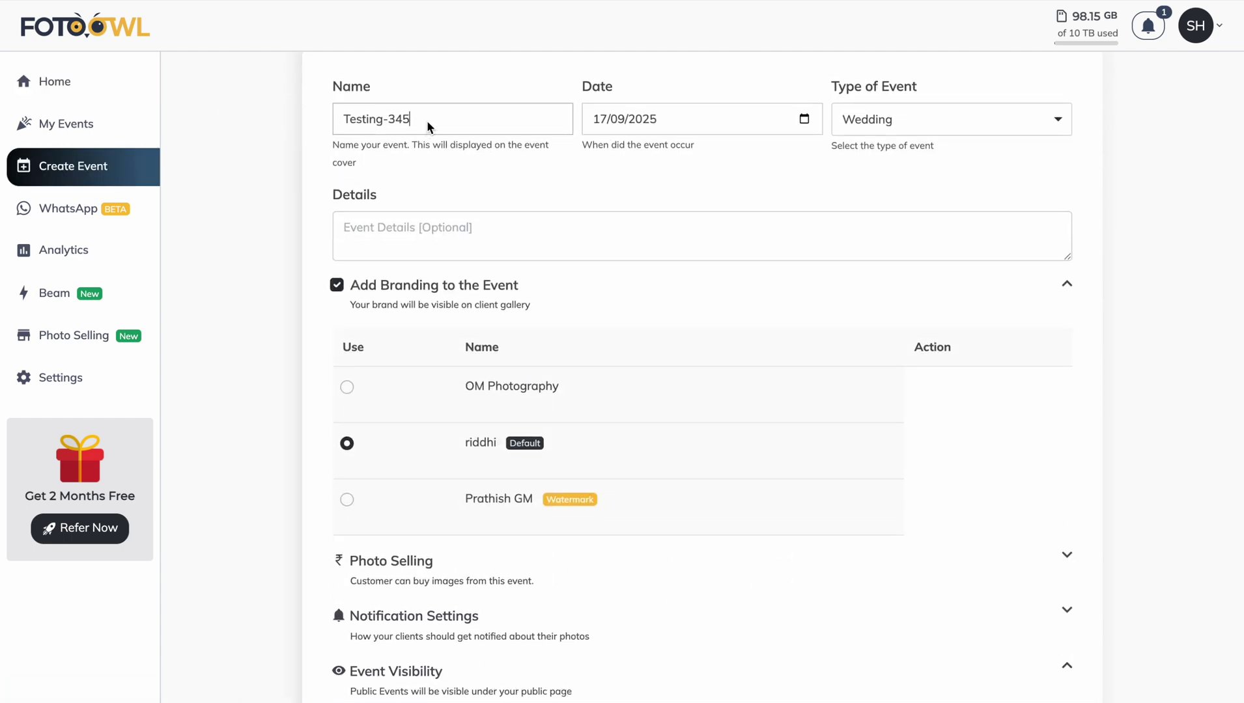
{"action": "scroll", "coordinate": [407, 164], "scroll_direction": "up", "scroll_amount": 1}
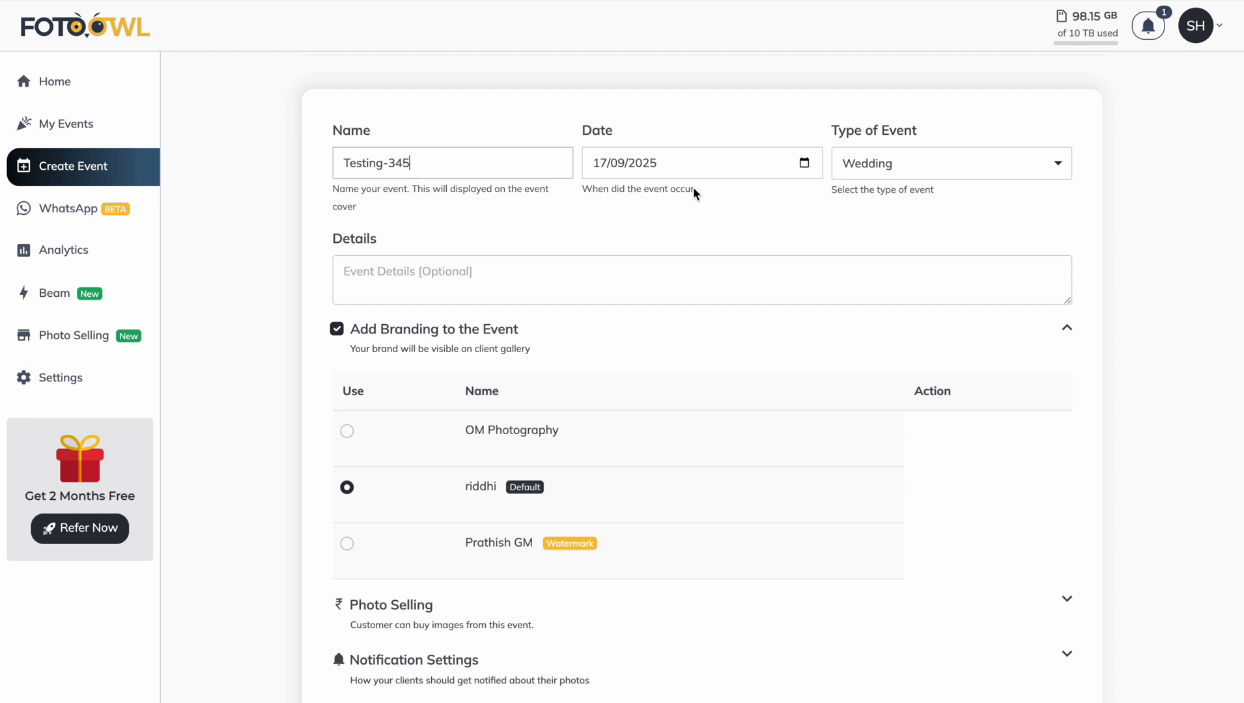
{"action": "scroll", "coordinate": [694, 193], "scroll_direction": "down", "scroll_amount": 1}
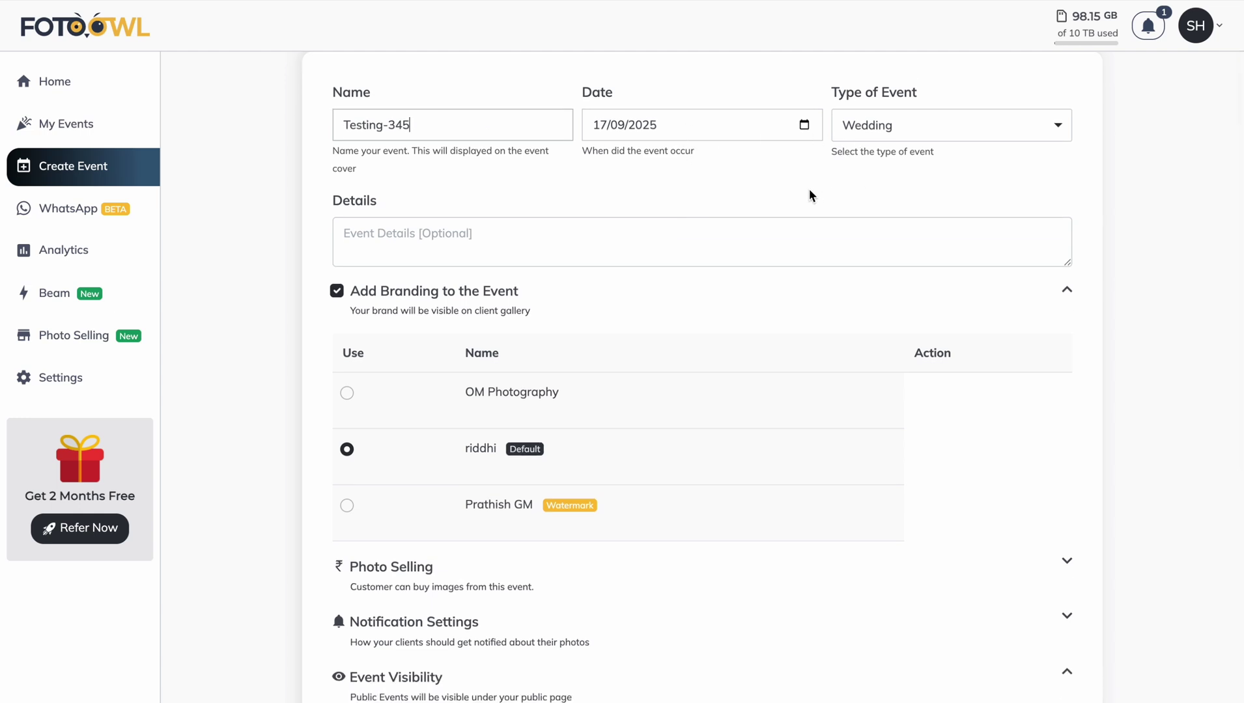
{"action": "scroll", "coordinate": [768, 225], "scroll_direction": "down", "scroll_amount": 5}
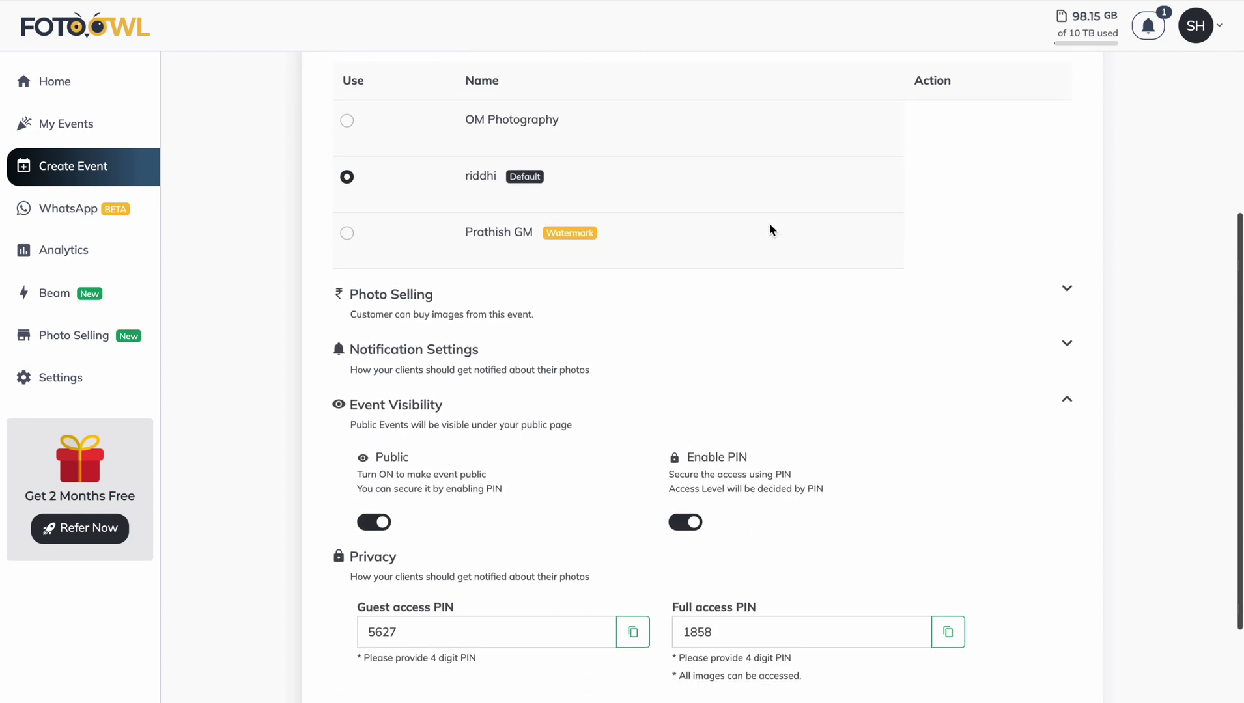
{"action": "scroll", "coordinate": [768, 225], "scroll_direction": "down", "scroll_amount": 2}
{"action": "scroll", "coordinate": [705, 254], "scroll_direction": "down", "scroll_amount": 1}
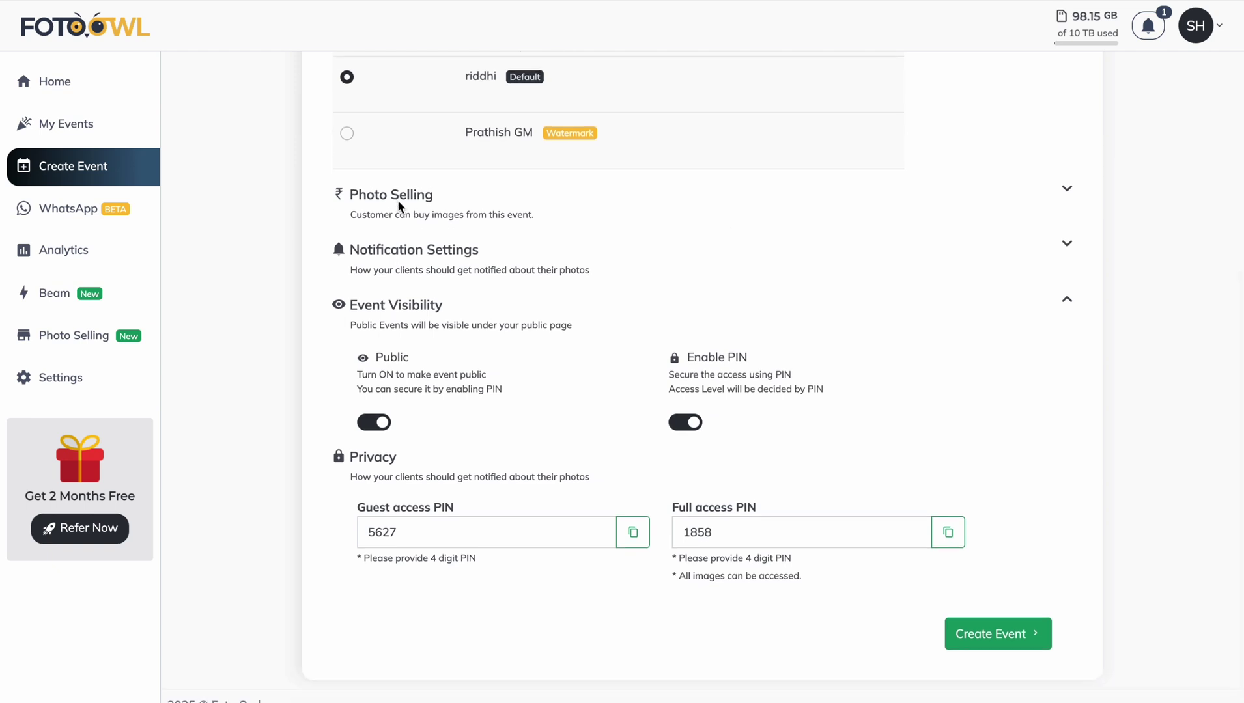
{"action": "scroll", "coordinate": [465, 311], "scroll_direction": "up", "scroll_amount": 4}
{"action": "scroll", "coordinate": [467, 320], "scroll_direction": "down", "scroll_amount": 1}
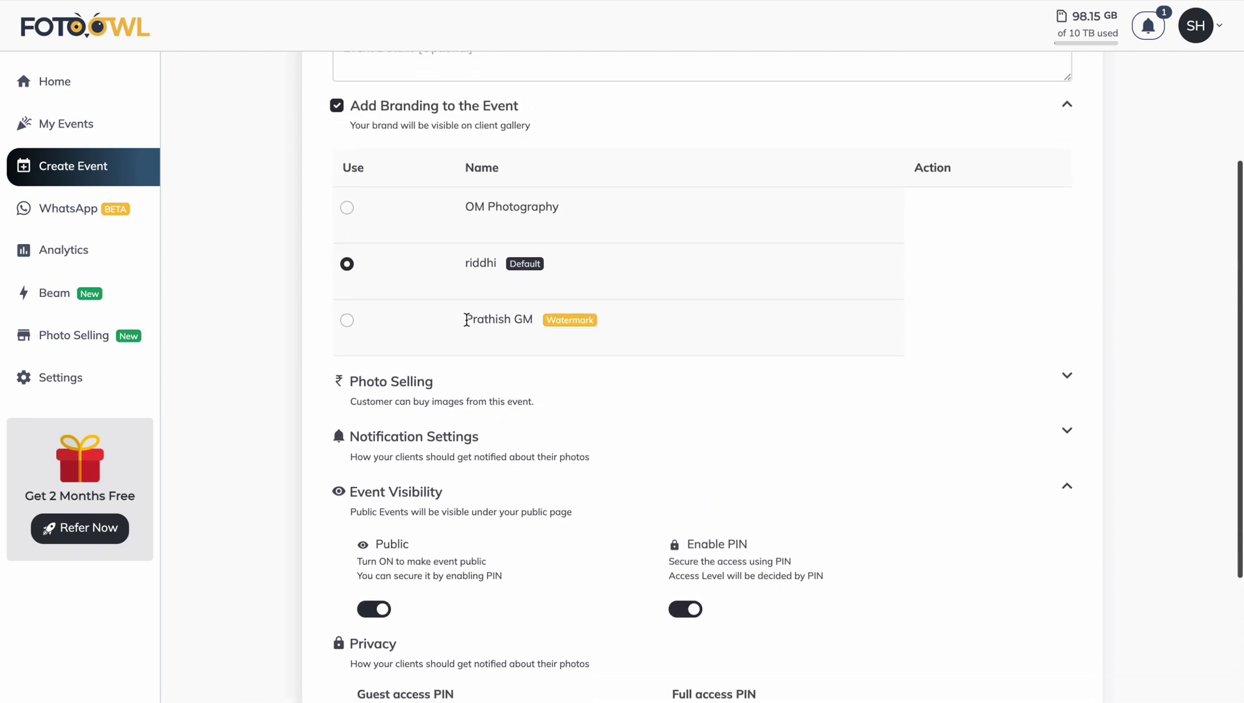
{"action": "scroll", "coordinate": [490, 443], "scroll_direction": "down", "scroll_amount": 2}
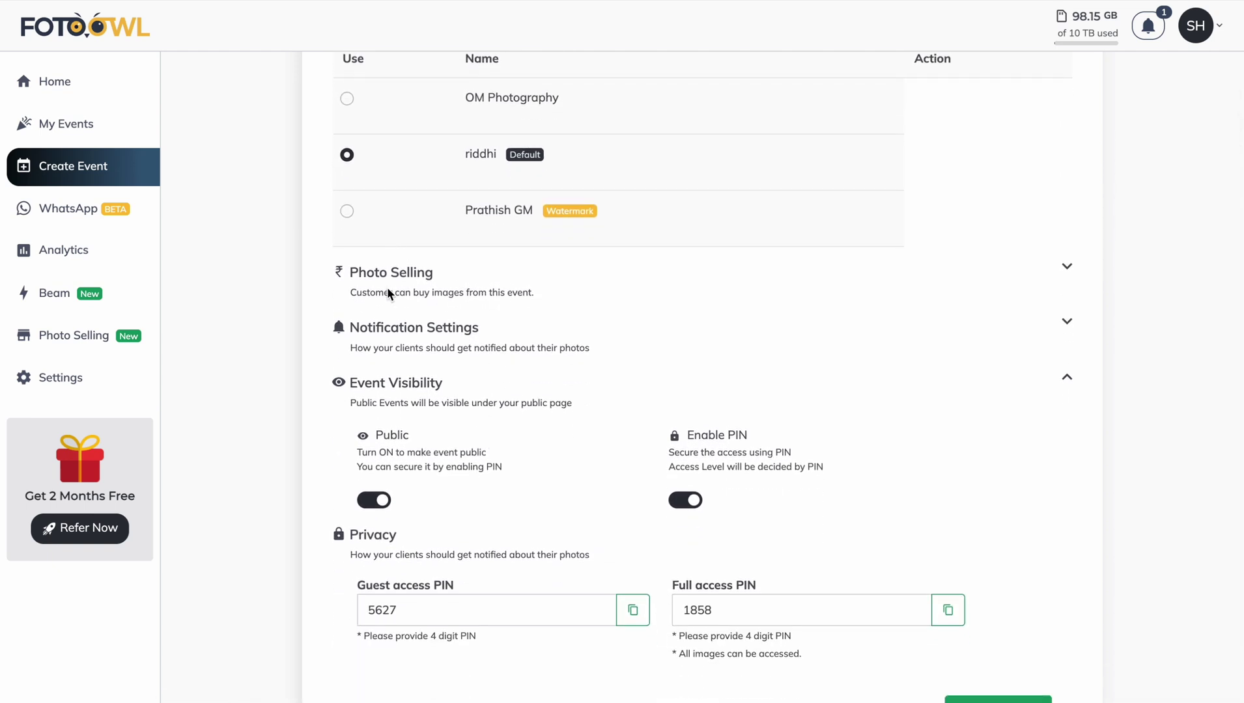
{"action": "left_click", "coordinate": [387, 288]}
{"action": "scroll", "coordinate": [391, 276], "scroll_direction": "down", "scroll_amount": 1}
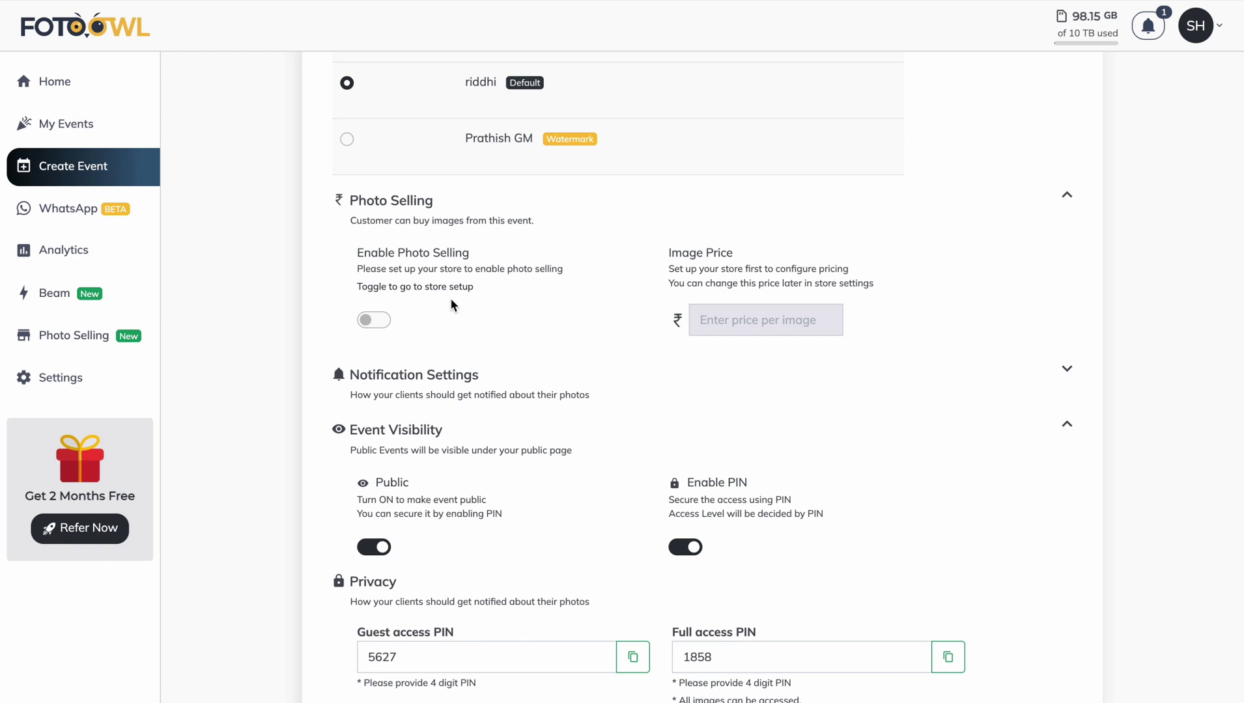
{"action": "scroll", "coordinate": [408, 306], "scroll_direction": "down", "scroll_amount": 1}
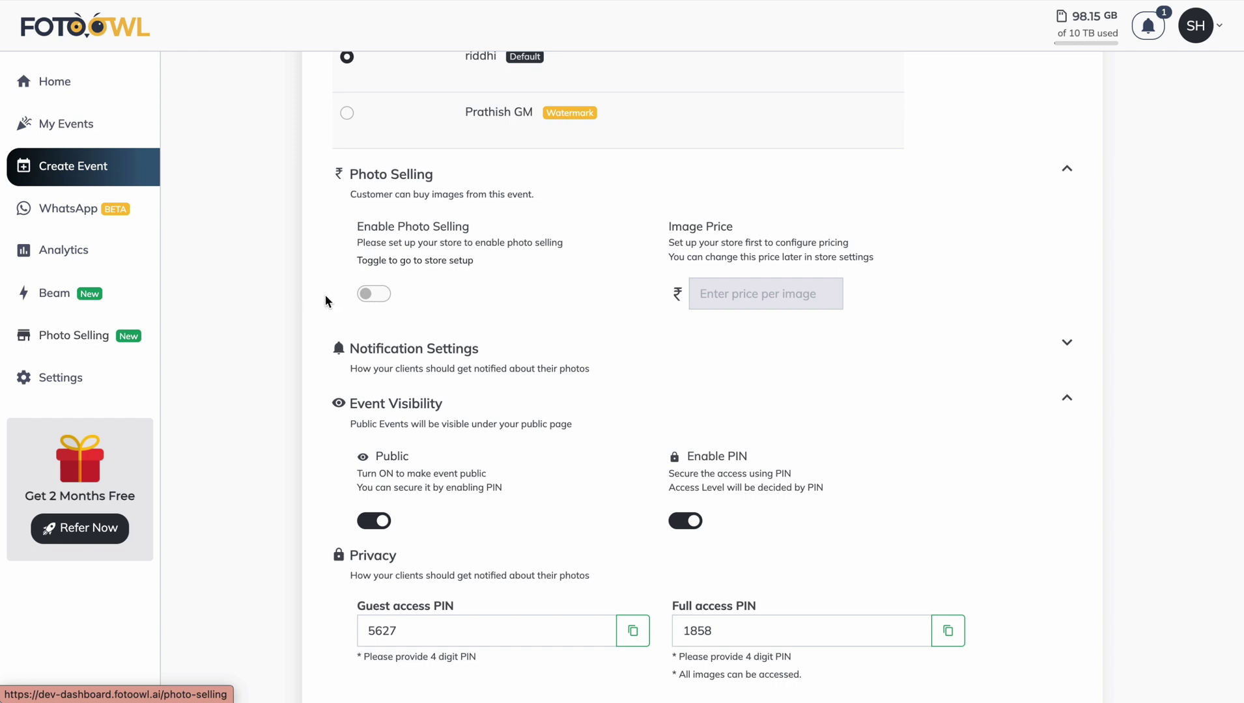
Enable photo selling for the event and bring up the Store Settings form via Setup your store.
{"action": "left_click", "coordinate": [372, 297]}
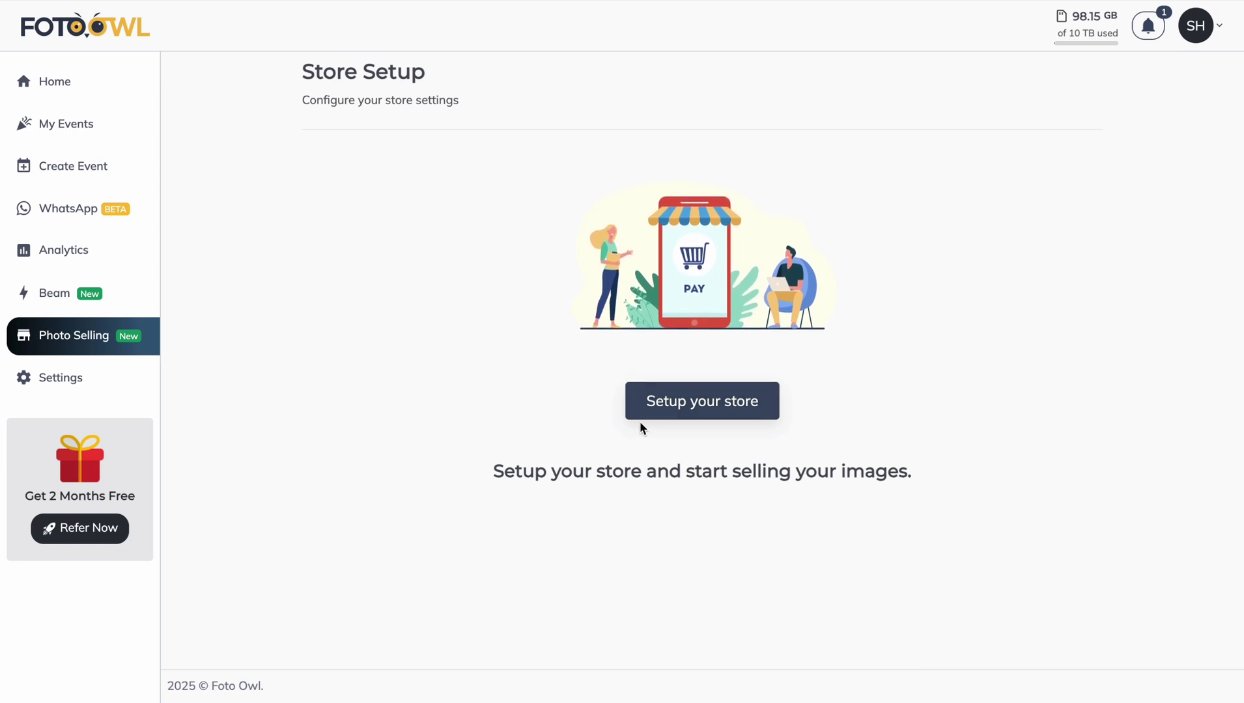
{"action": "left_click", "coordinate": [646, 394]}
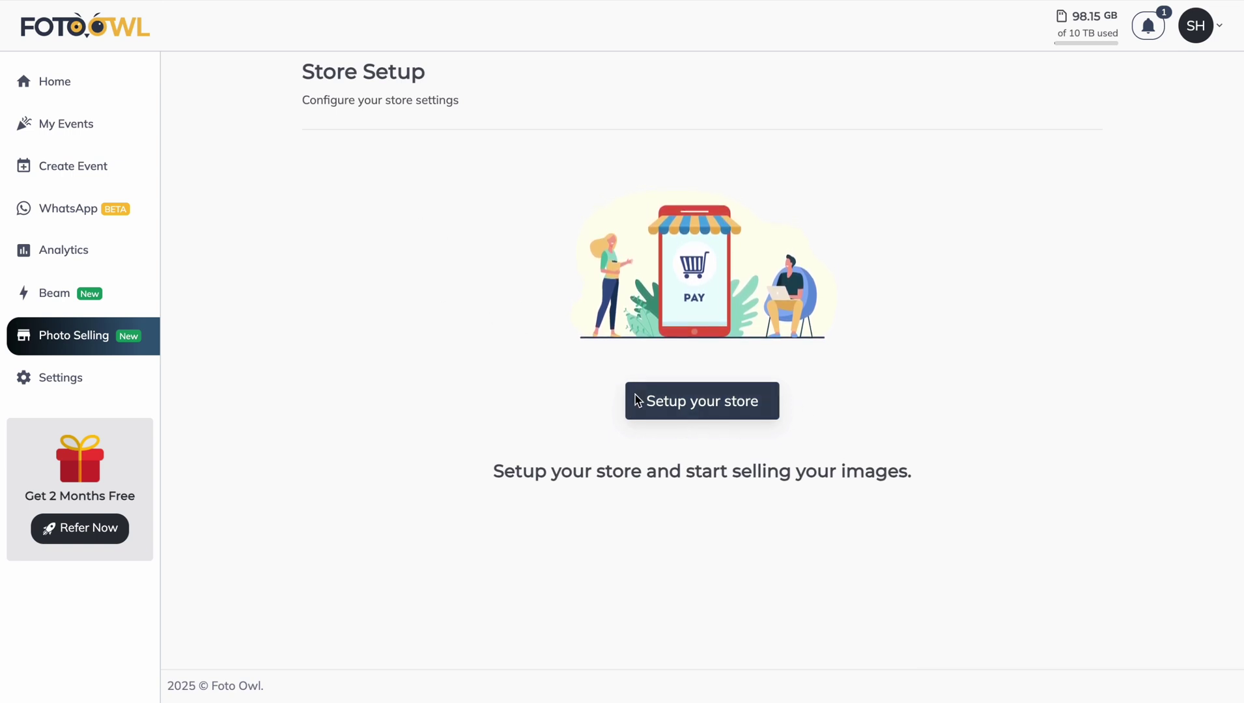
{"action": "left_click", "coordinate": [730, 411]}
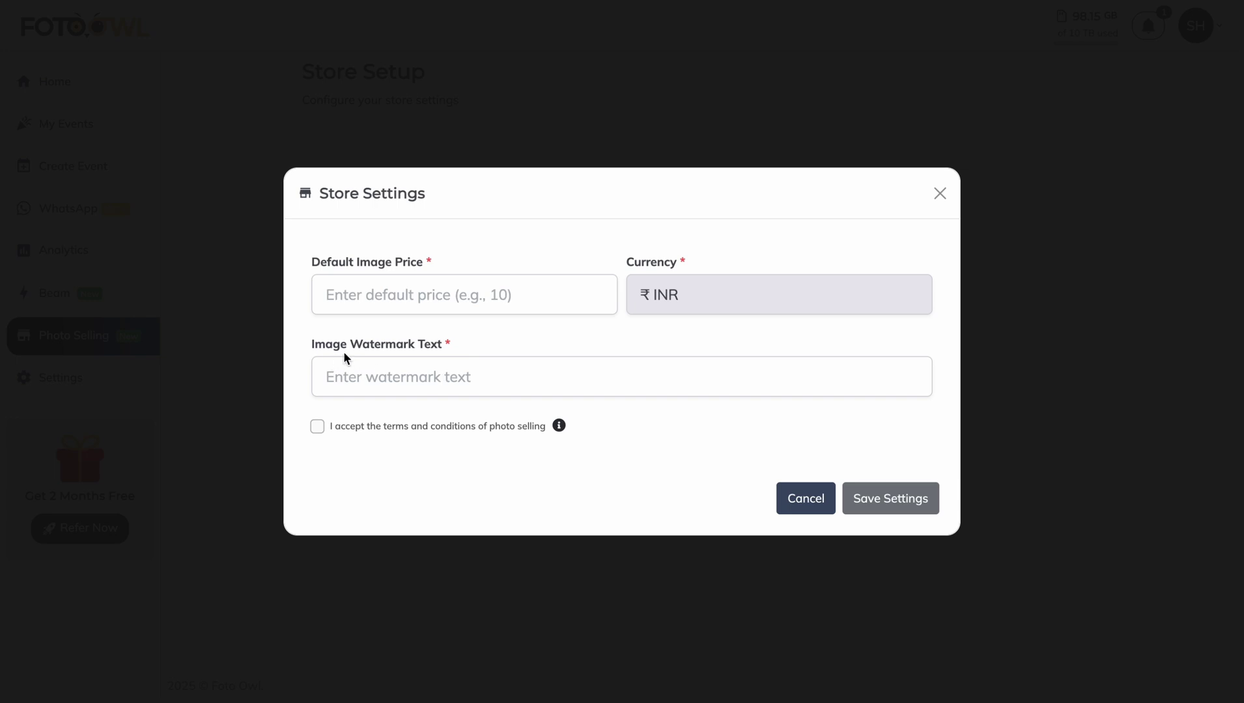
Enter watermark text 'Hol' and default image price 1, and accept the photo selling terms.
{"action": "left_click", "coordinate": [410, 376]}
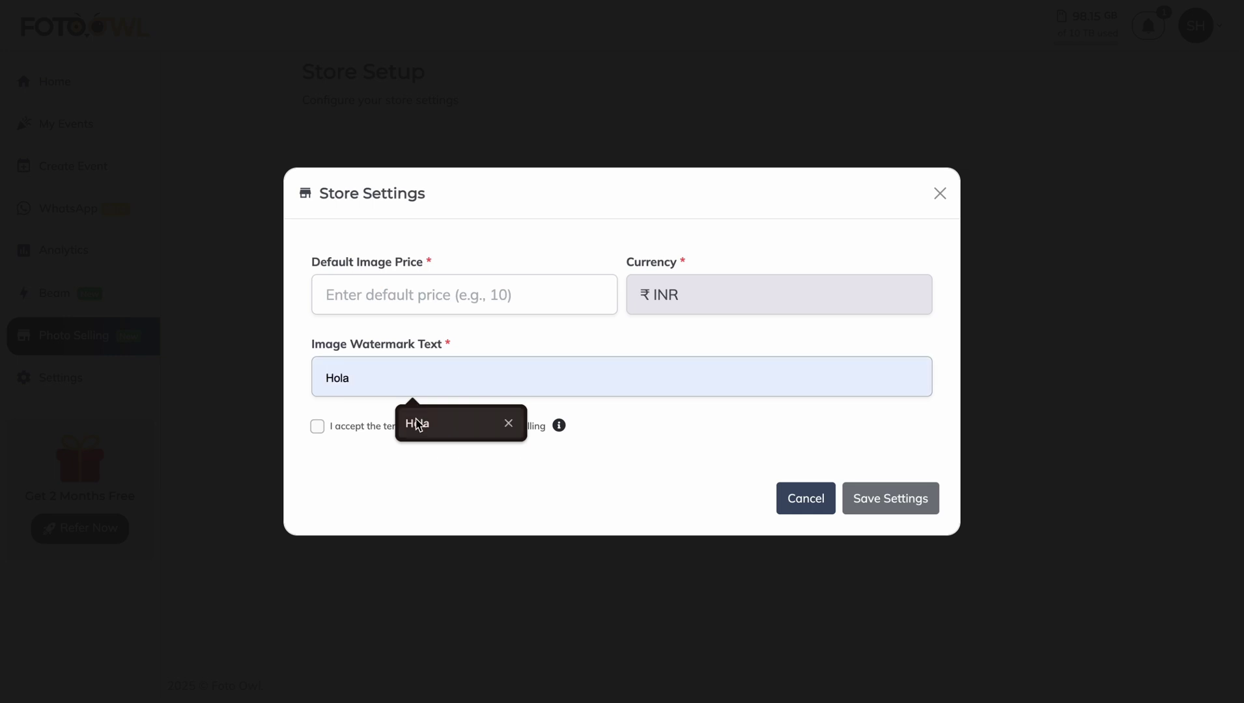
{"action": "left_click", "coordinate": [418, 422]}
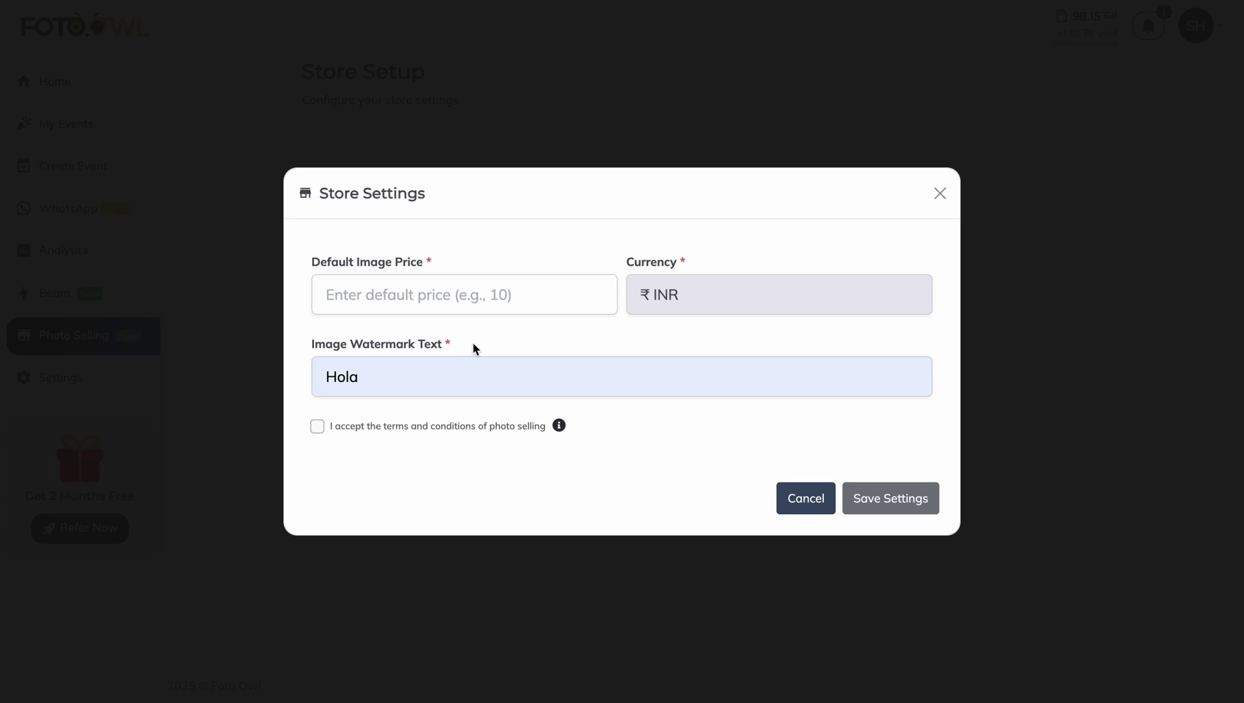
{"action": "left_click", "coordinate": [424, 374]}
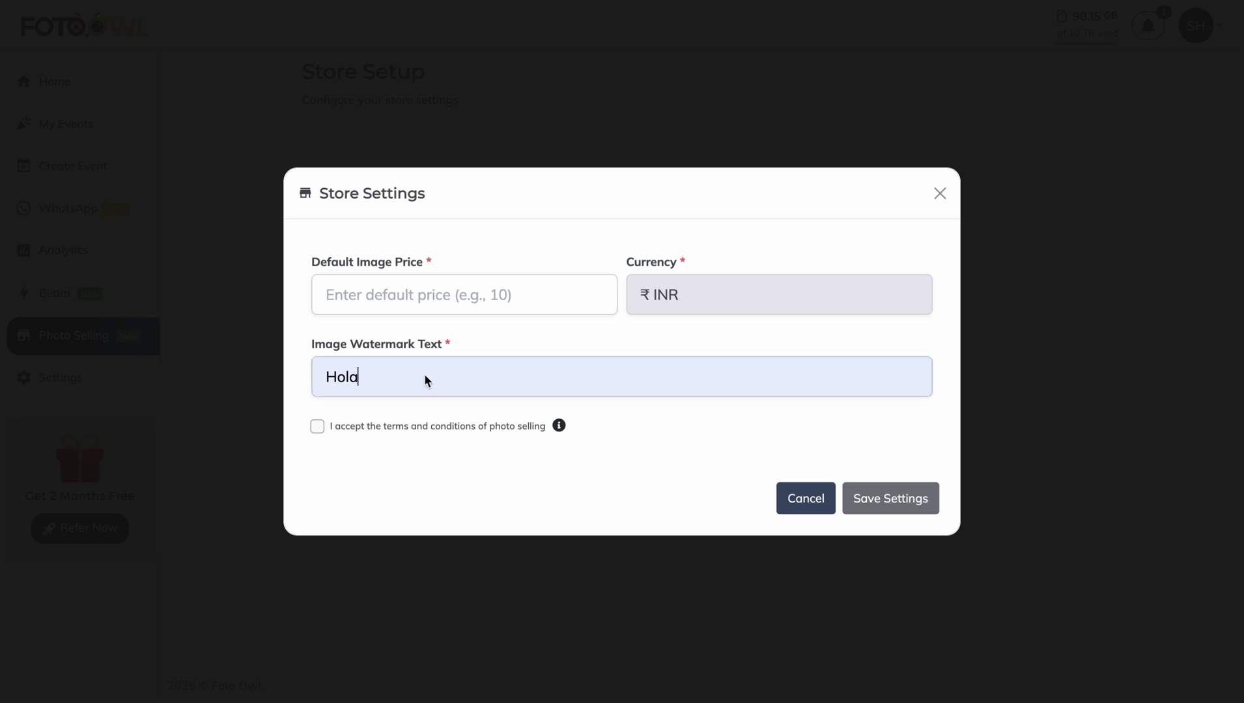
{"action": "key", "text": "BackSpace"}
{"action": "key", "text": "BackSpace"}
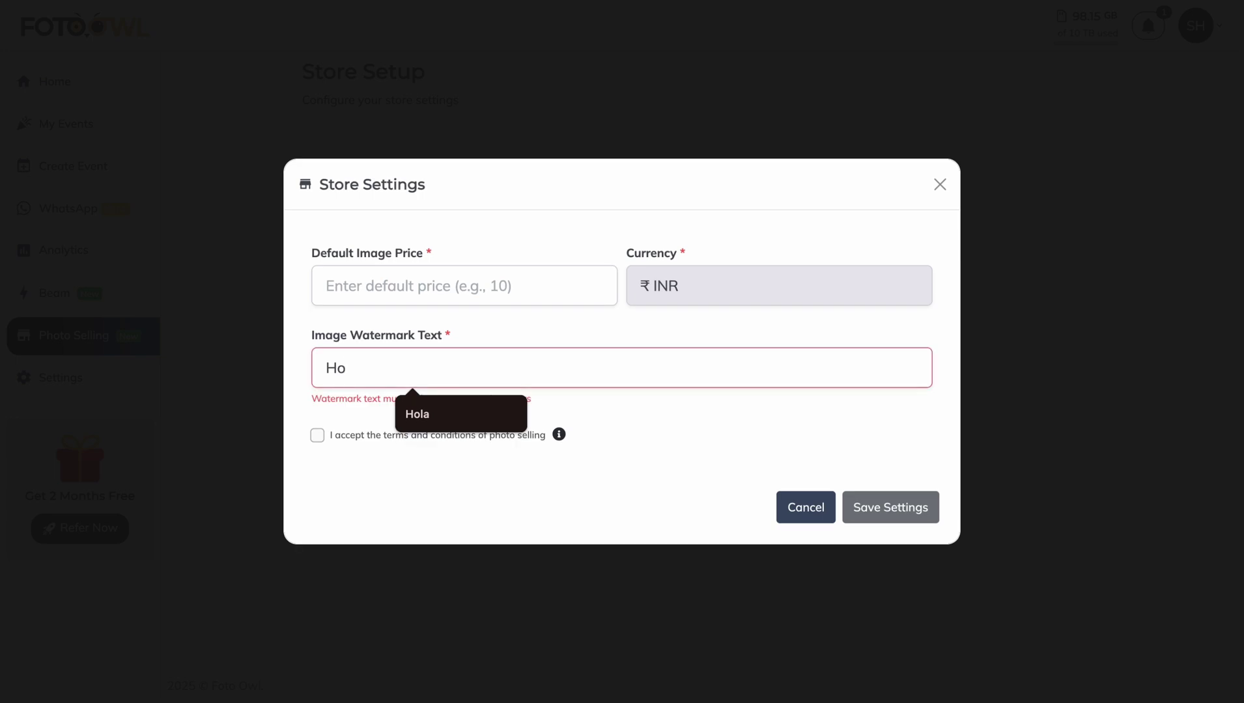
{"action": "type", "text": "l"}
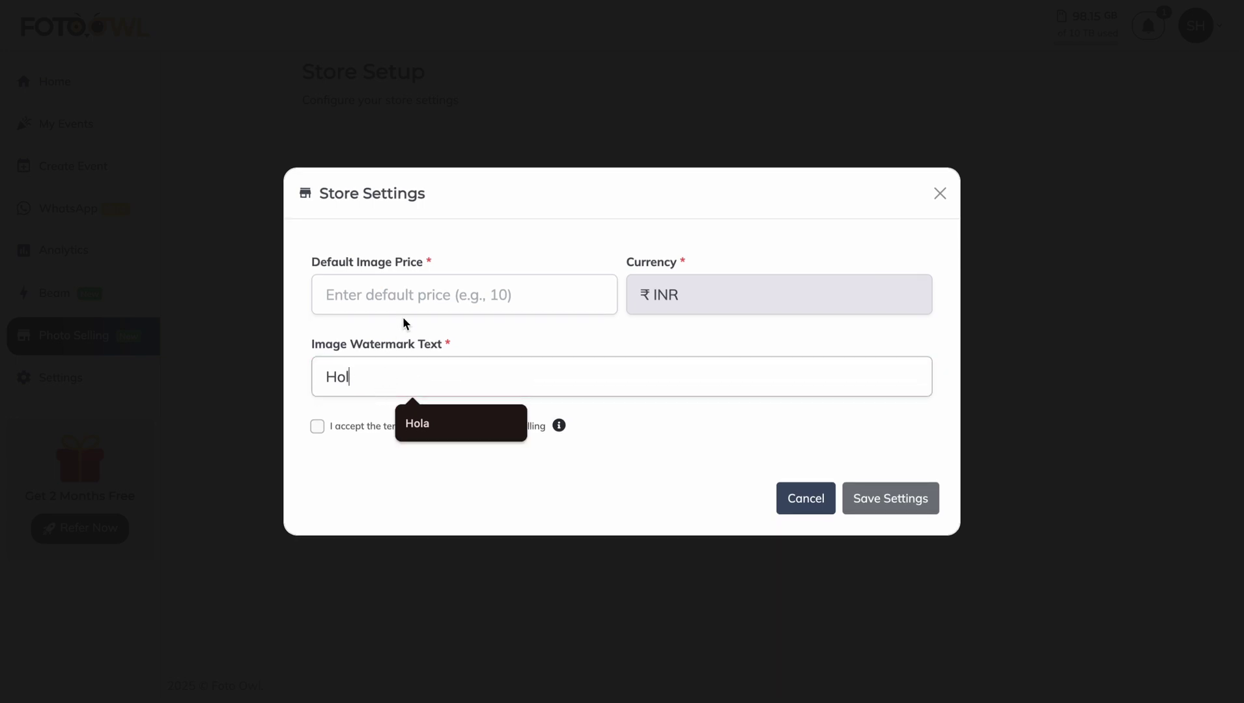
{"action": "left_click", "coordinate": [409, 294]}
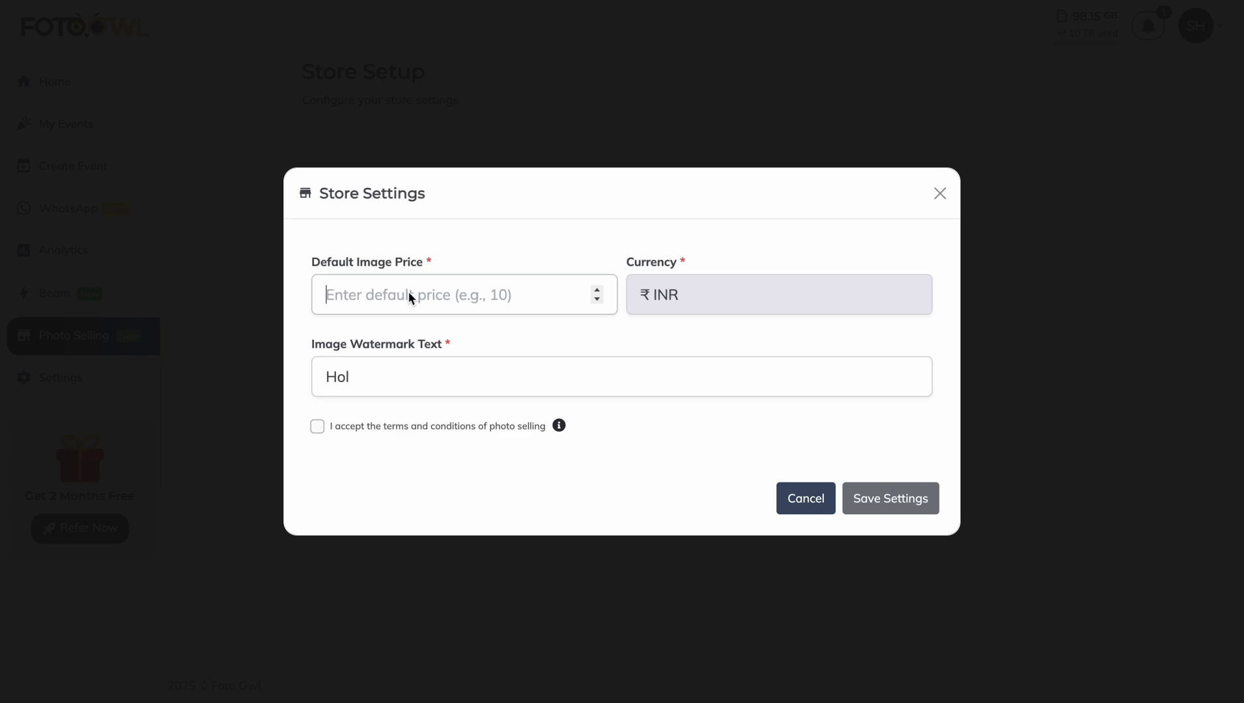
{"action": "type", "text": "1"}
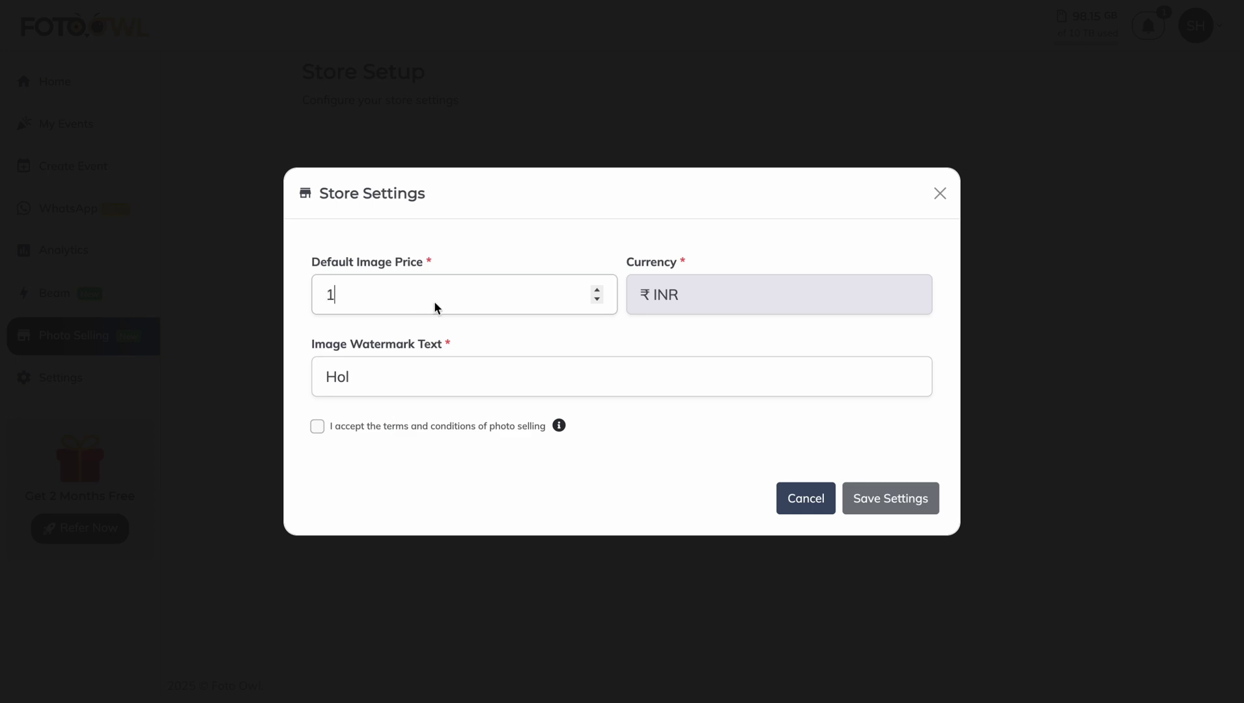
{"action": "left_click", "coordinate": [436, 342]}
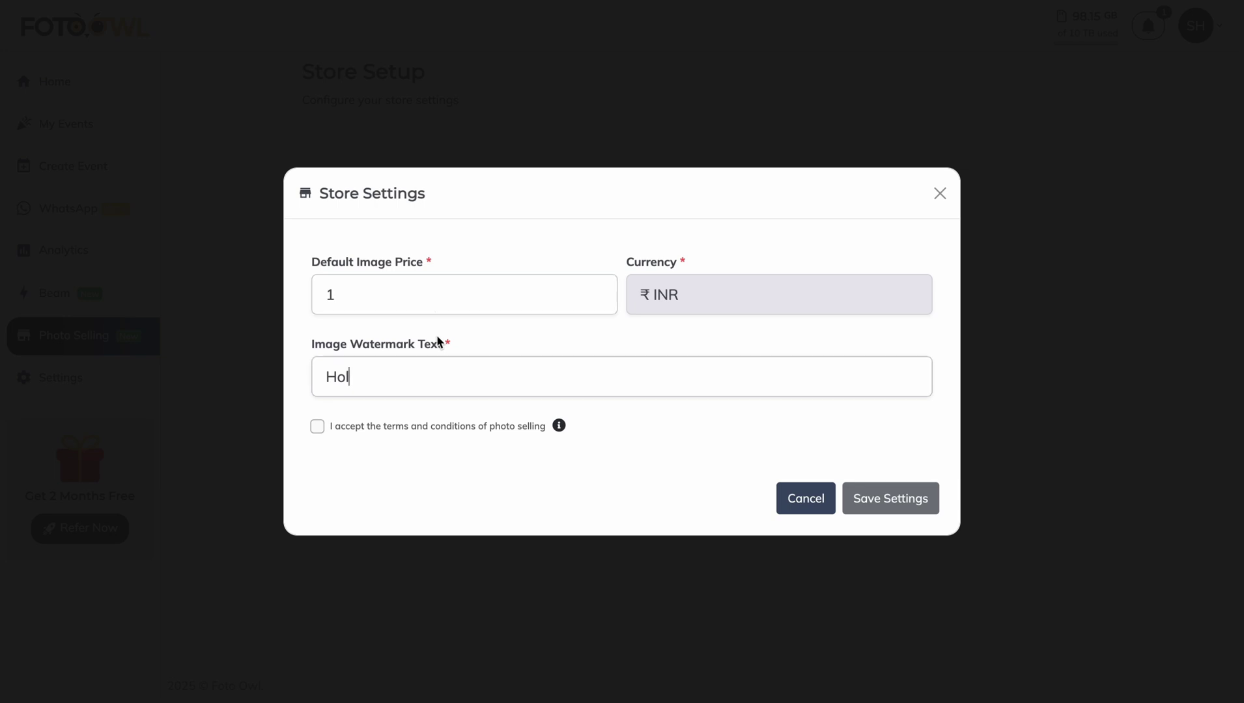
{"action": "left_click", "coordinate": [319, 428]}
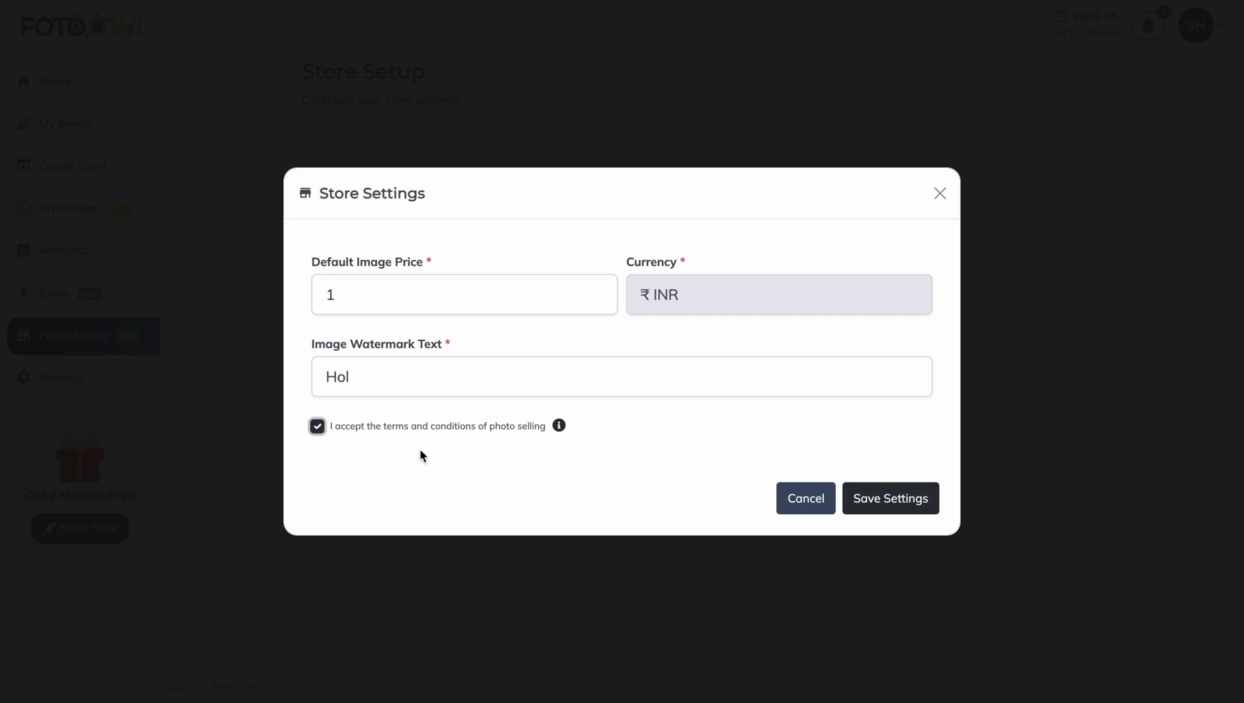
{"action": "left_click", "coordinate": [559, 427]}
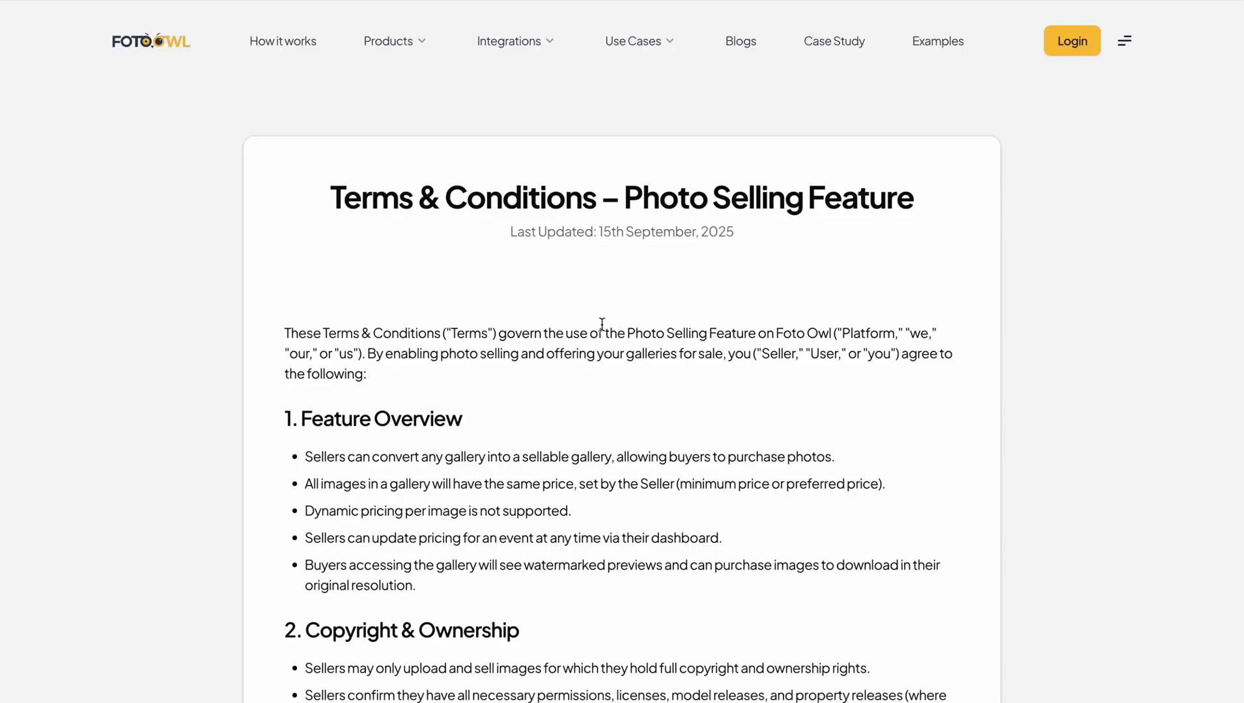
{"action": "scroll", "coordinate": [496, 332], "scroll_direction": "down", "scroll_amount": 1}
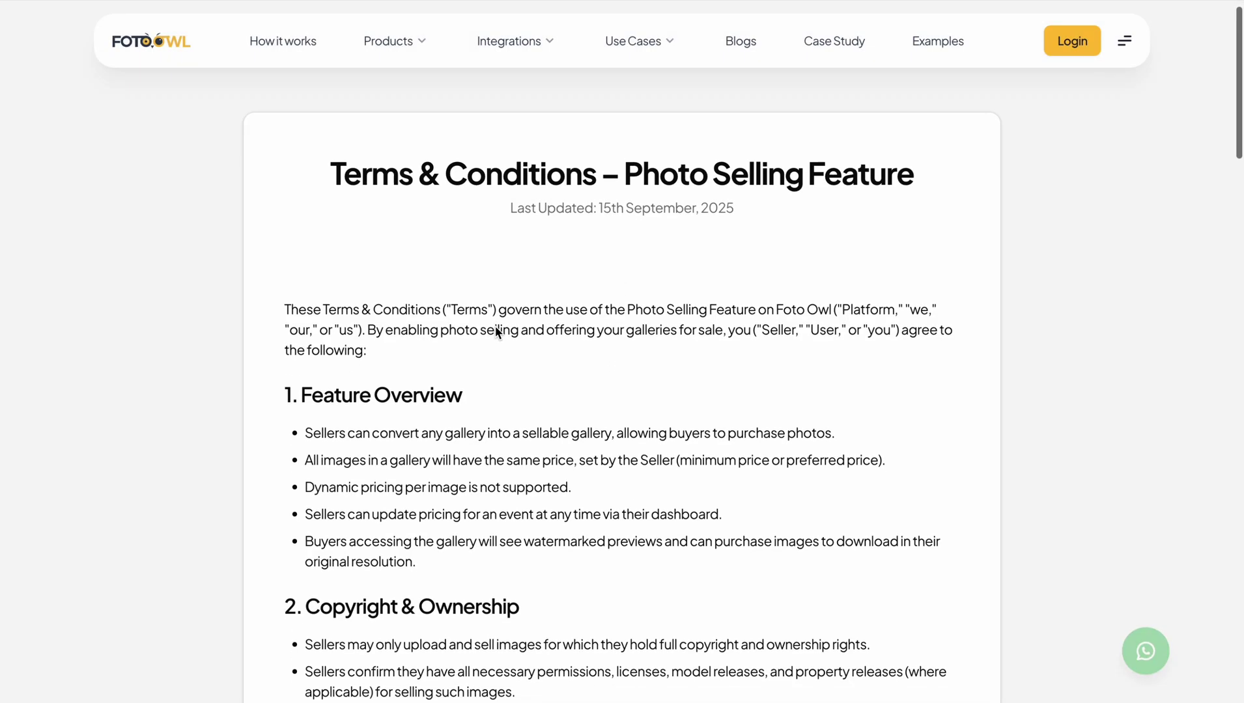
{"action": "scroll", "coordinate": [497, 333], "scroll_direction": "down", "scroll_amount": 2}
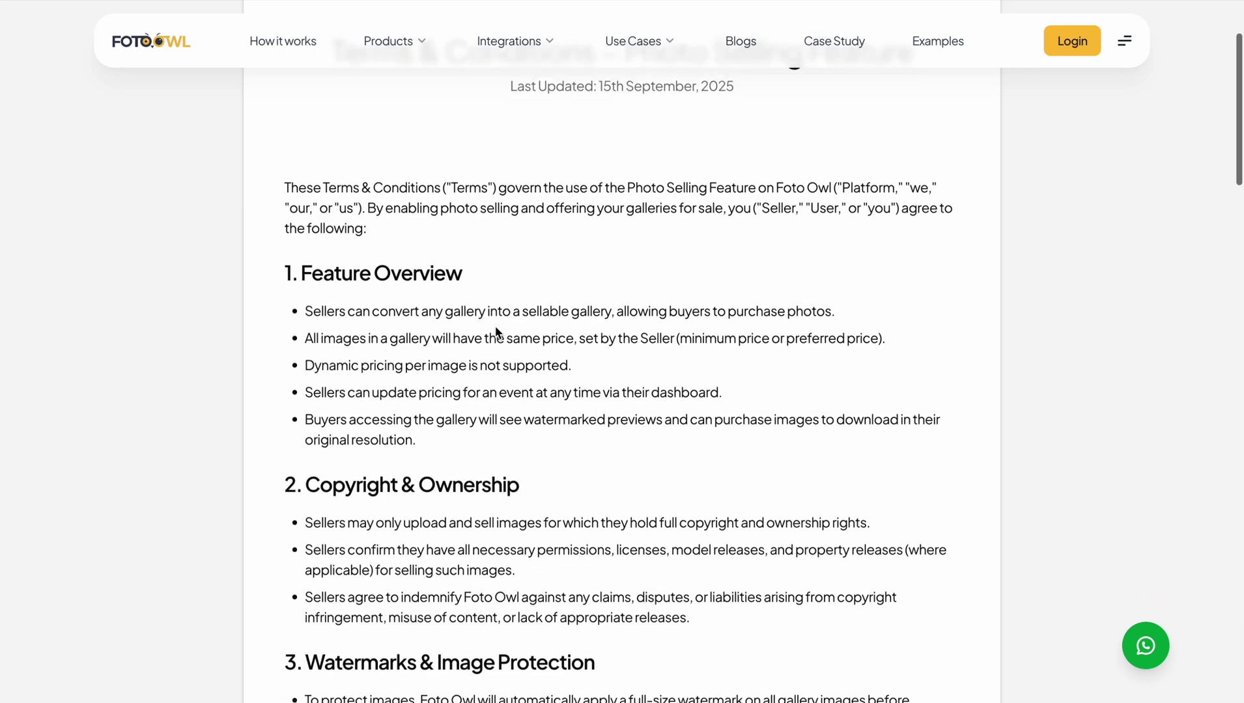
{"action": "scroll", "coordinate": [496, 333], "scroll_direction": "up", "scroll_amount": 2}
{"action": "scroll", "coordinate": [496, 333], "scroll_direction": "down", "scroll_amount": 1}
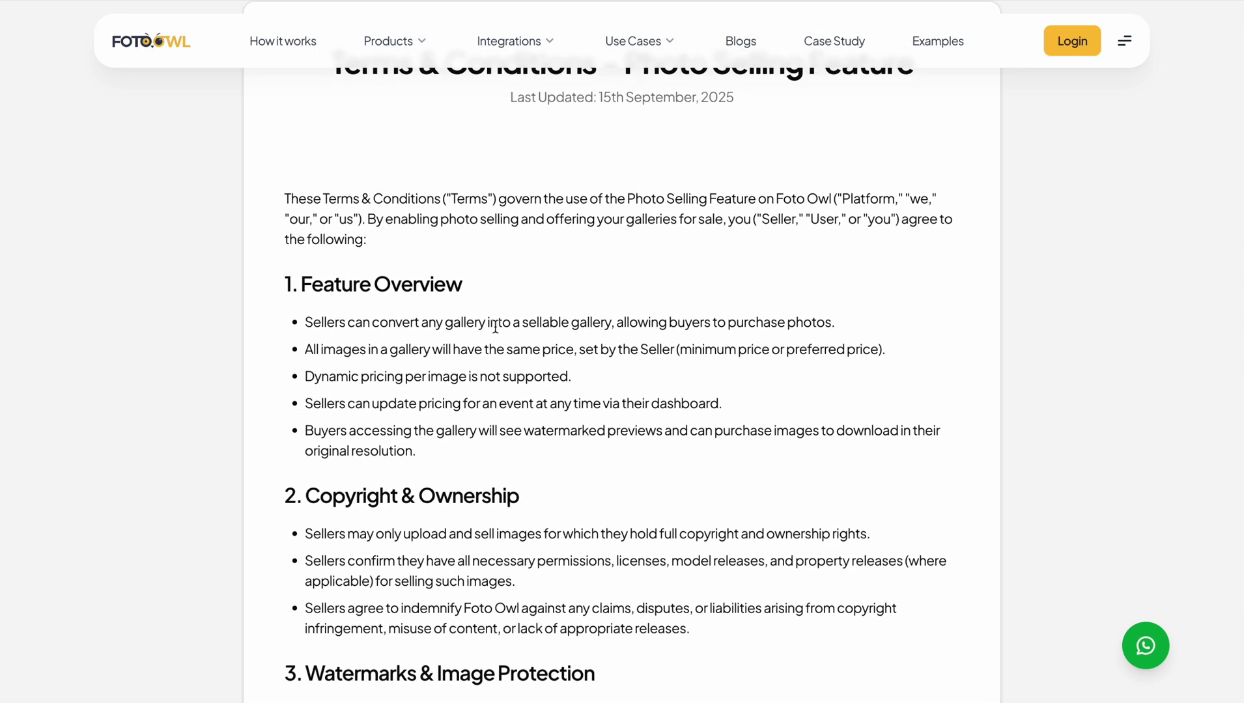
{"action": "scroll", "coordinate": [495, 329], "scroll_direction": "down", "scroll_amount": 2}
{"action": "scroll", "coordinate": [494, 326], "scroll_direction": "down", "scroll_amount": 5}
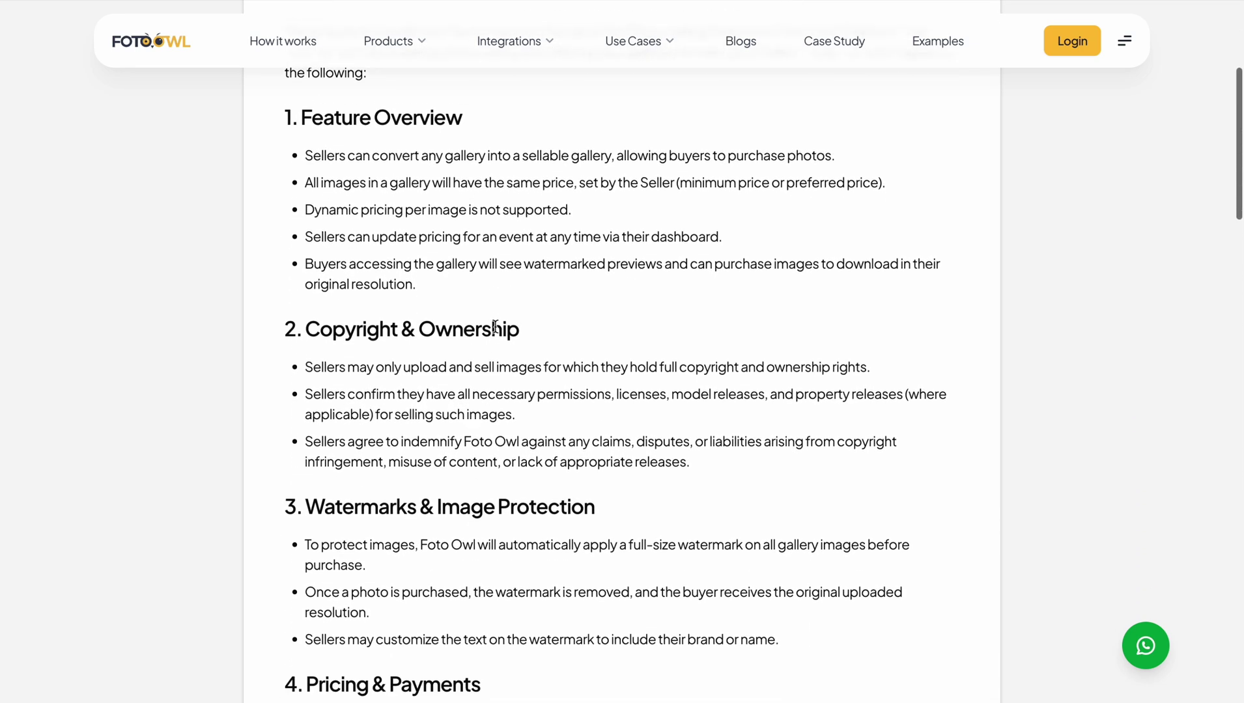
{"action": "scroll", "coordinate": [495, 326], "scroll_direction": "down", "scroll_amount": 5}
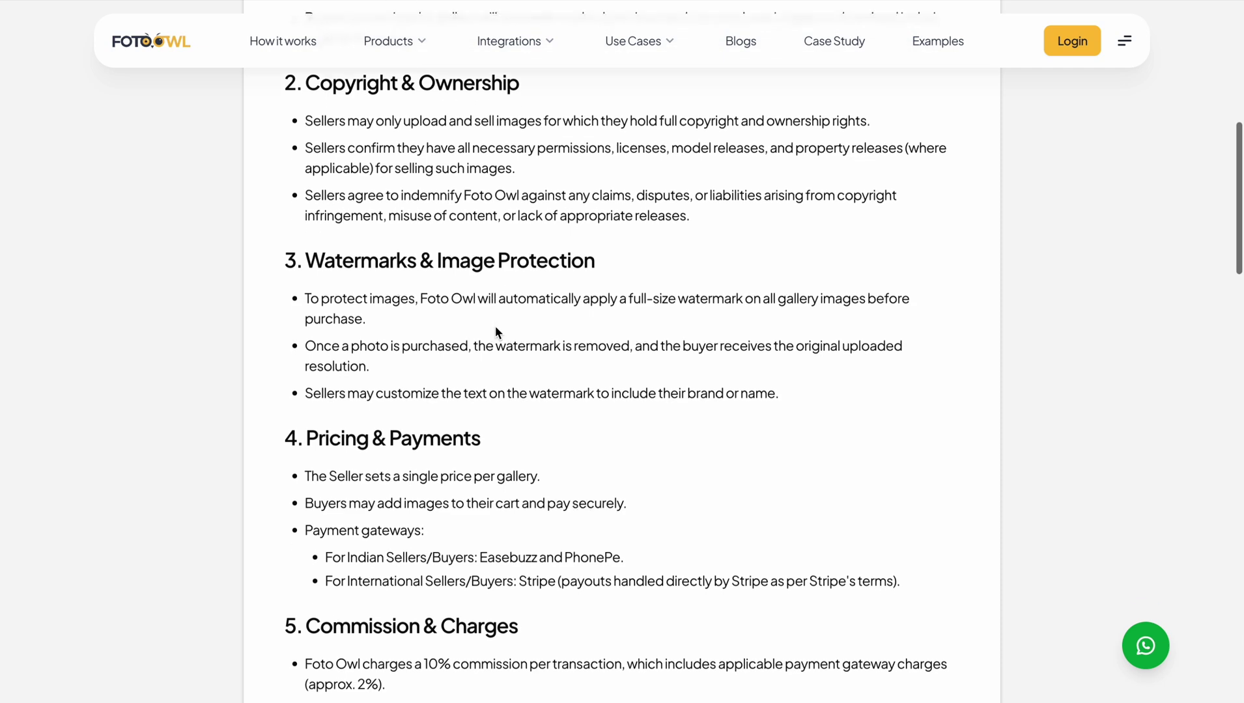
{"action": "scroll", "coordinate": [495, 327], "scroll_direction": "down", "scroll_amount": 3}
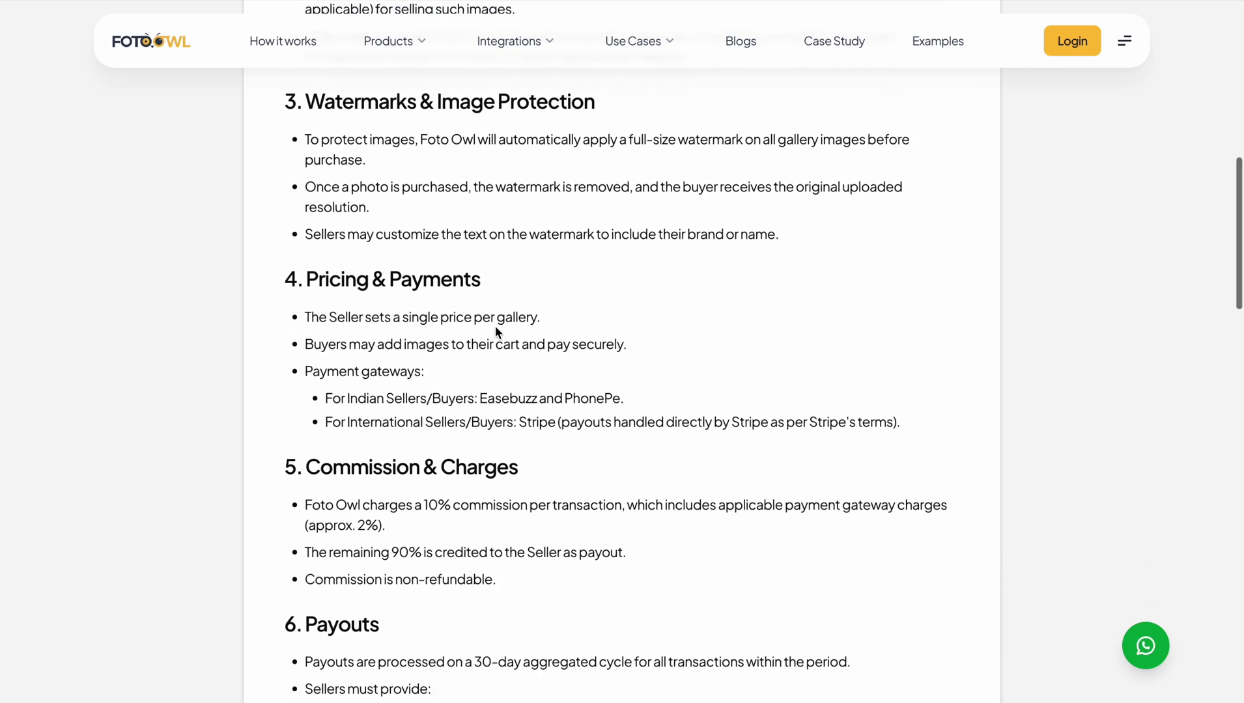
{"action": "scroll", "coordinate": [495, 326], "scroll_direction": "down", "scroll_amount": 13}
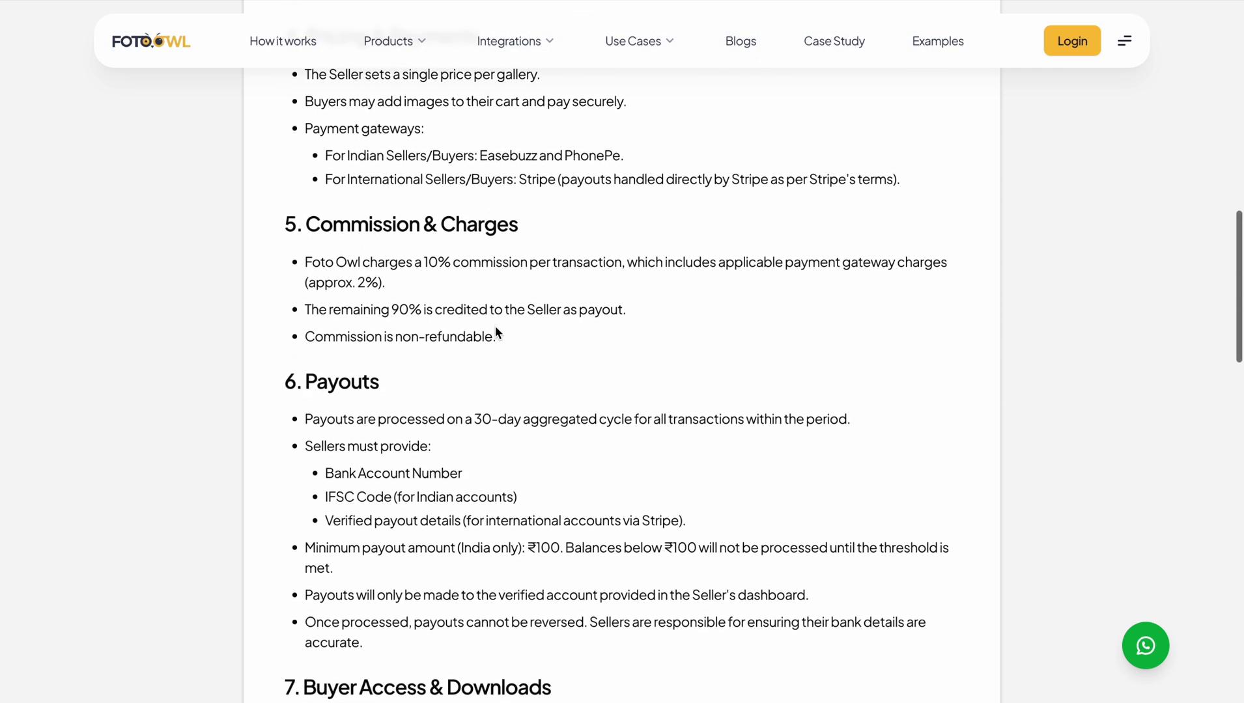
{"action": "scroll", "coordinate": [495, 331], "scroll_direction": "down", "scroll_amount": 11}
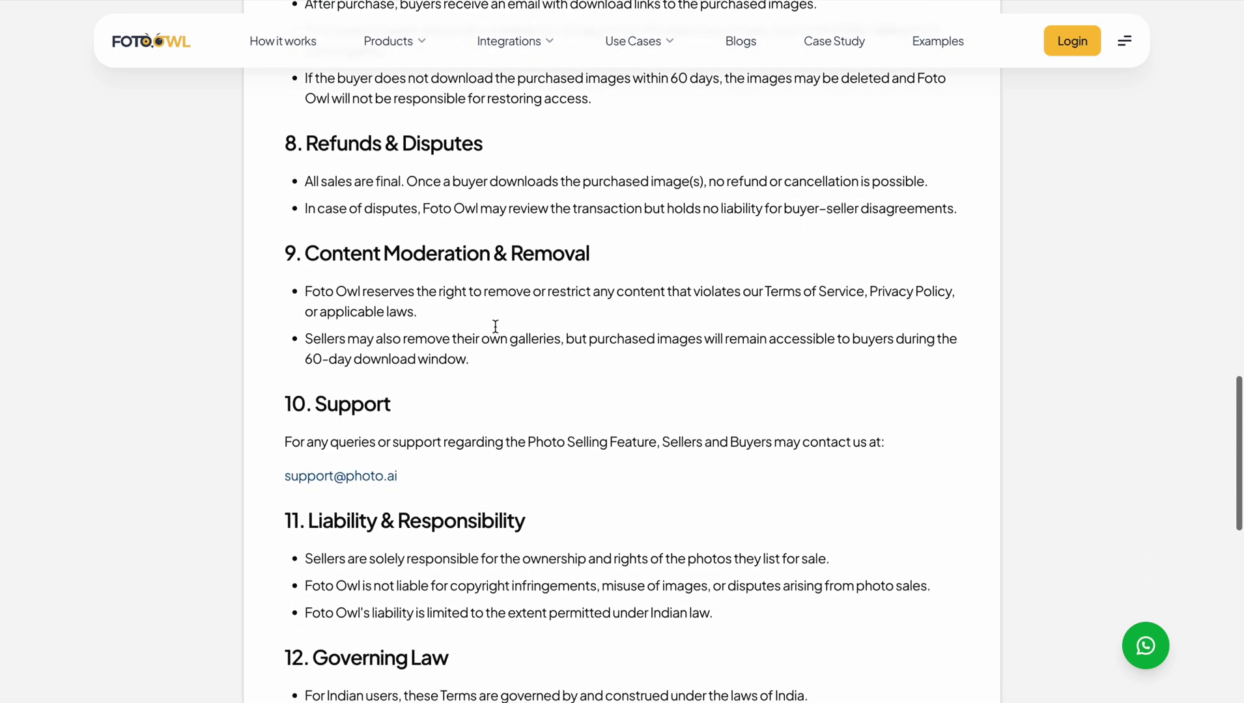
{"action": "scroll", "coordinate": [495, 325], "scroll_direction": "up", "scroll_amount": 6}
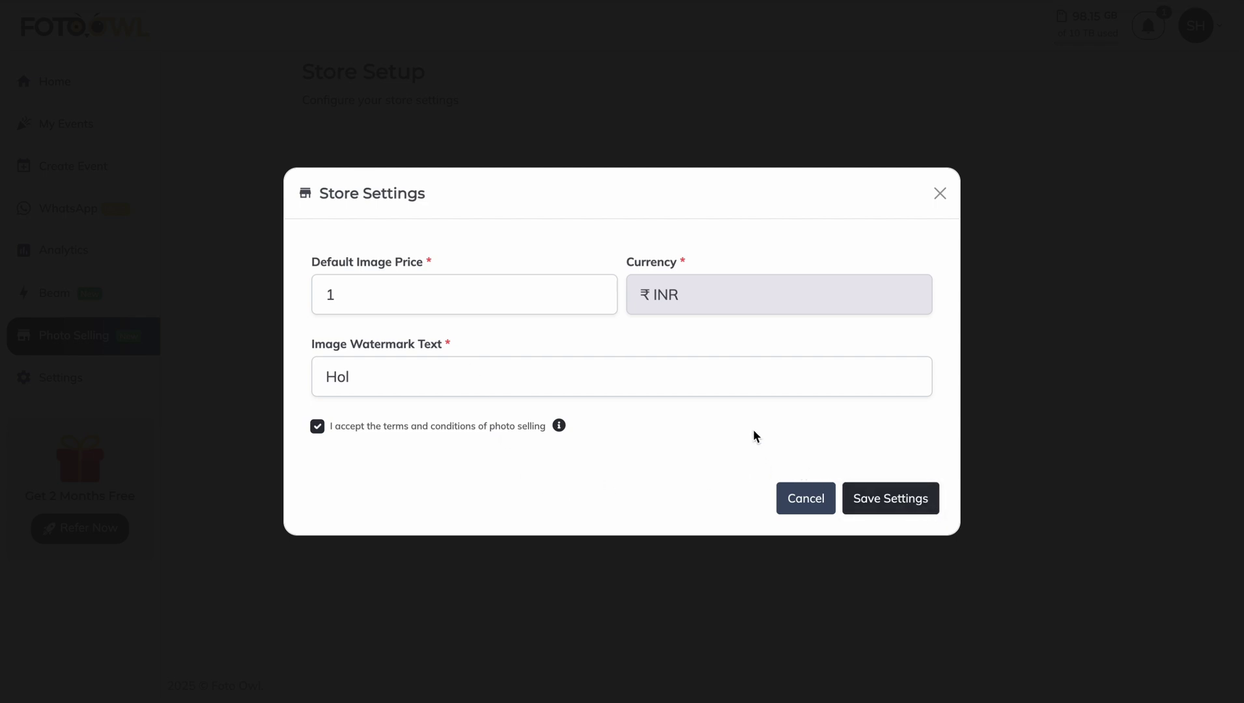
Save the store settings, then enter the bank account number and autofill the IFSC code.
{"action": "left_click", "coordinate": [918, 508]}
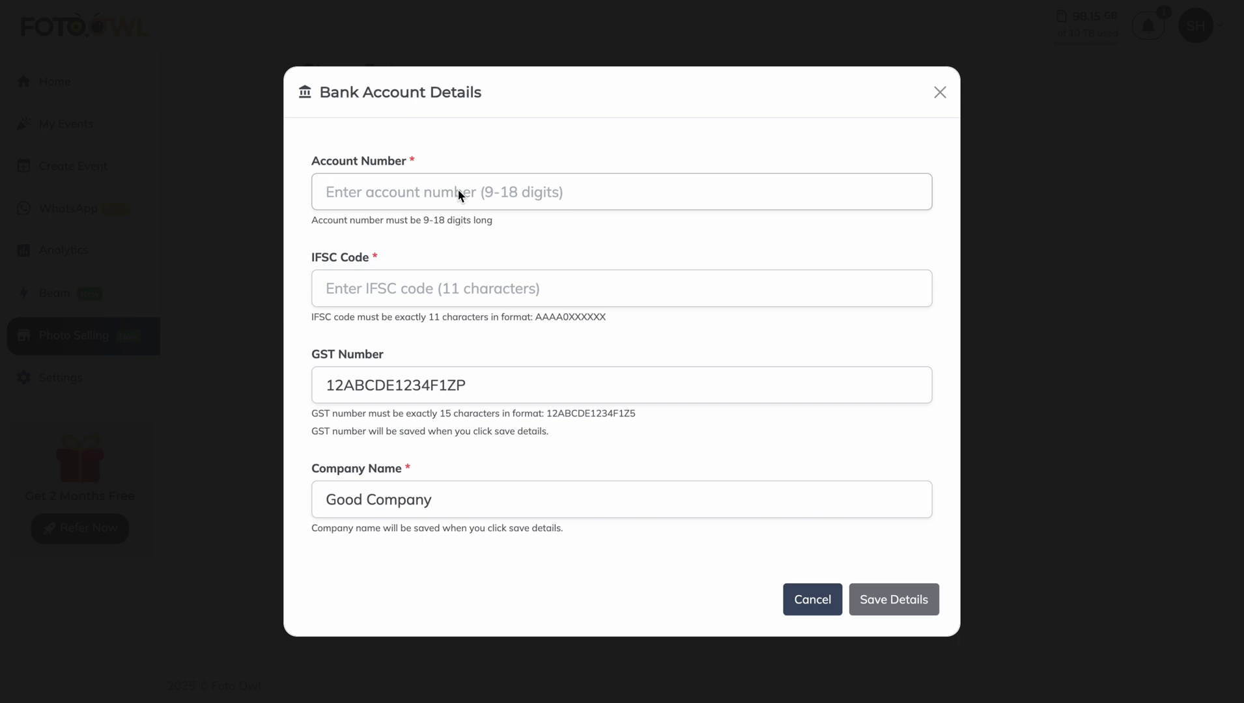
{"action": "type", "text": "94"}
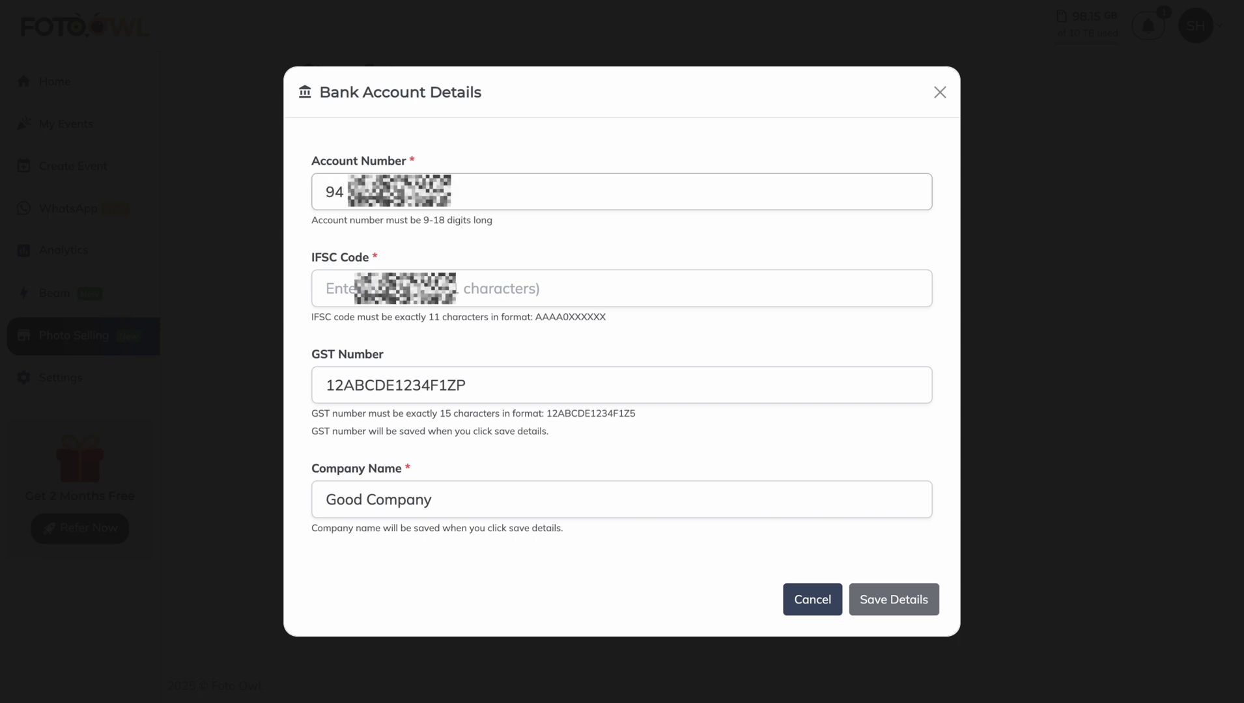
{"action": "type", "text": "6"}
{"action": "type", "text": "5"}
{"action": "left_click", "coordinate": [462, 288]}
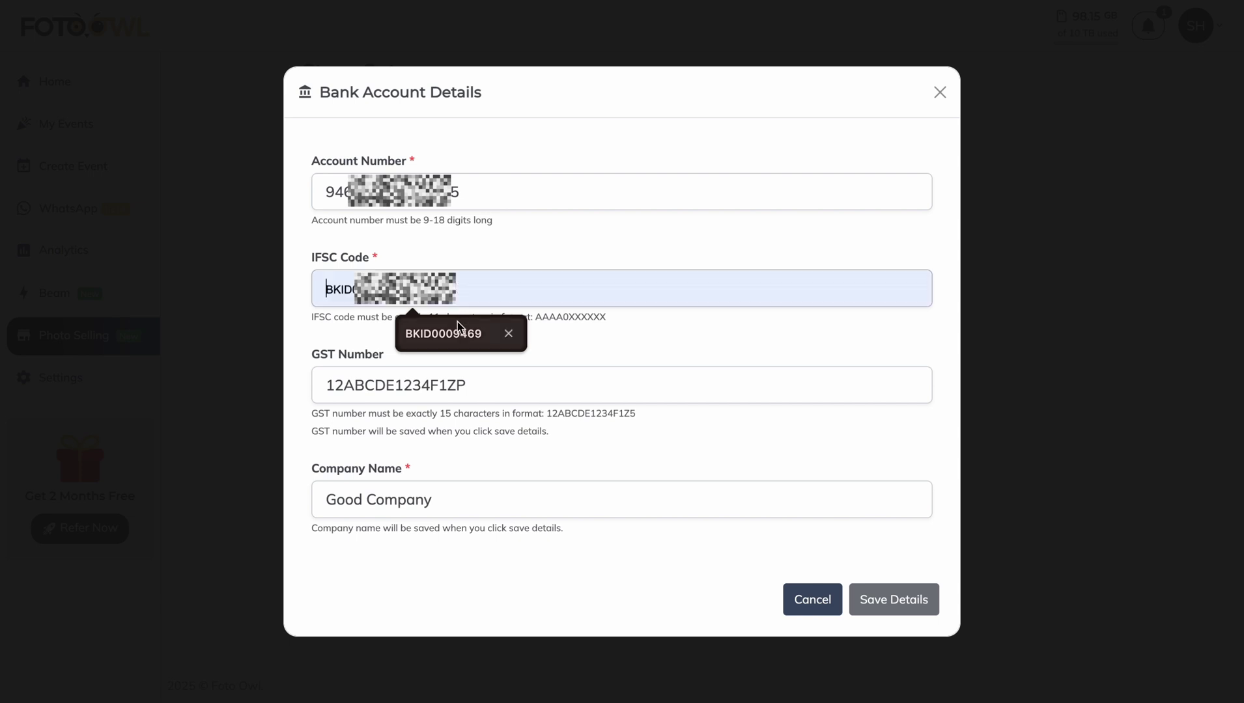
{"action": "left_click", "coordinate": [455, 336]}
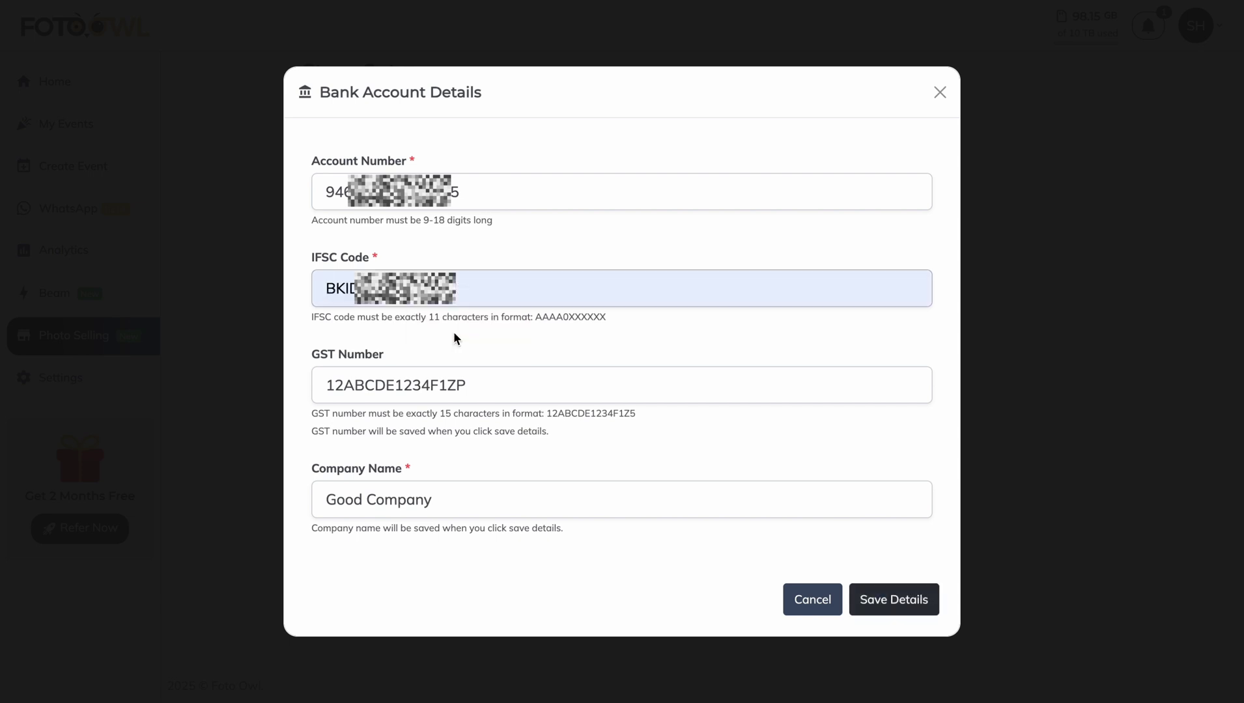
Clear the GST number, keep company name Good Company, and submit the bank details.
{"action": "double_click", "coordinate": [467, 386]}
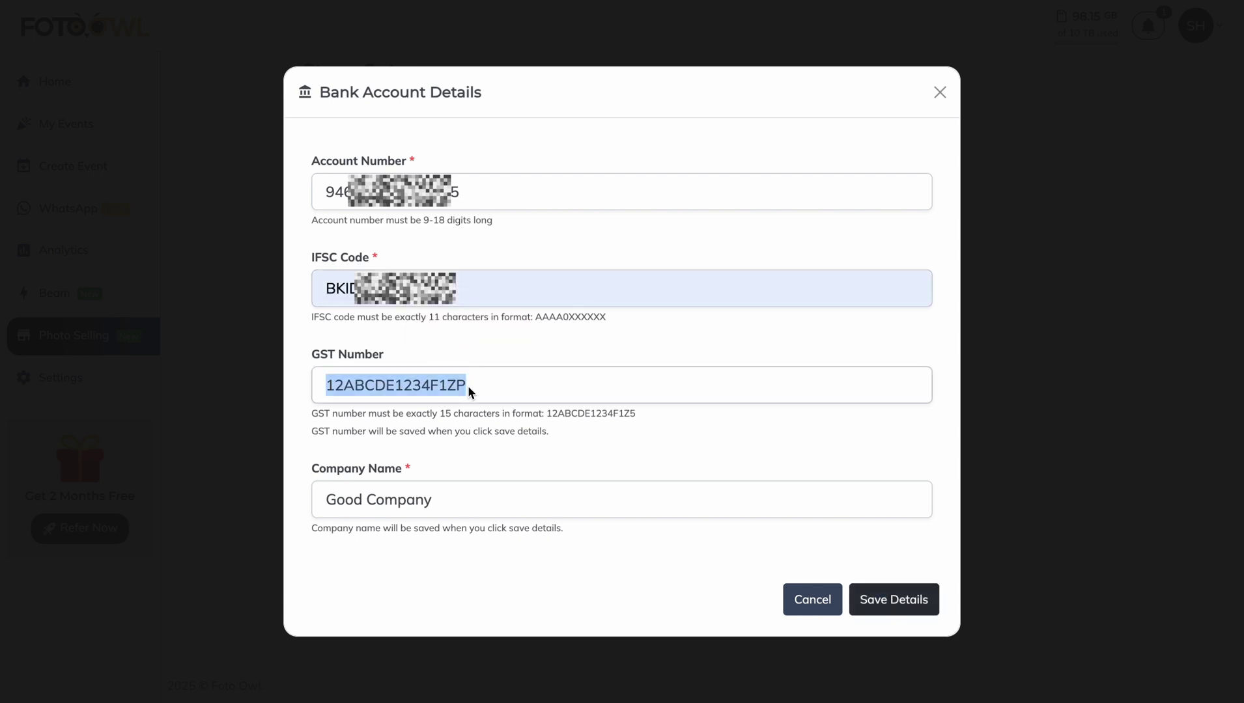
{"action": "key", "text": "BackSpace"}
{"action": "left_click", "coordinate": [495, 385]}
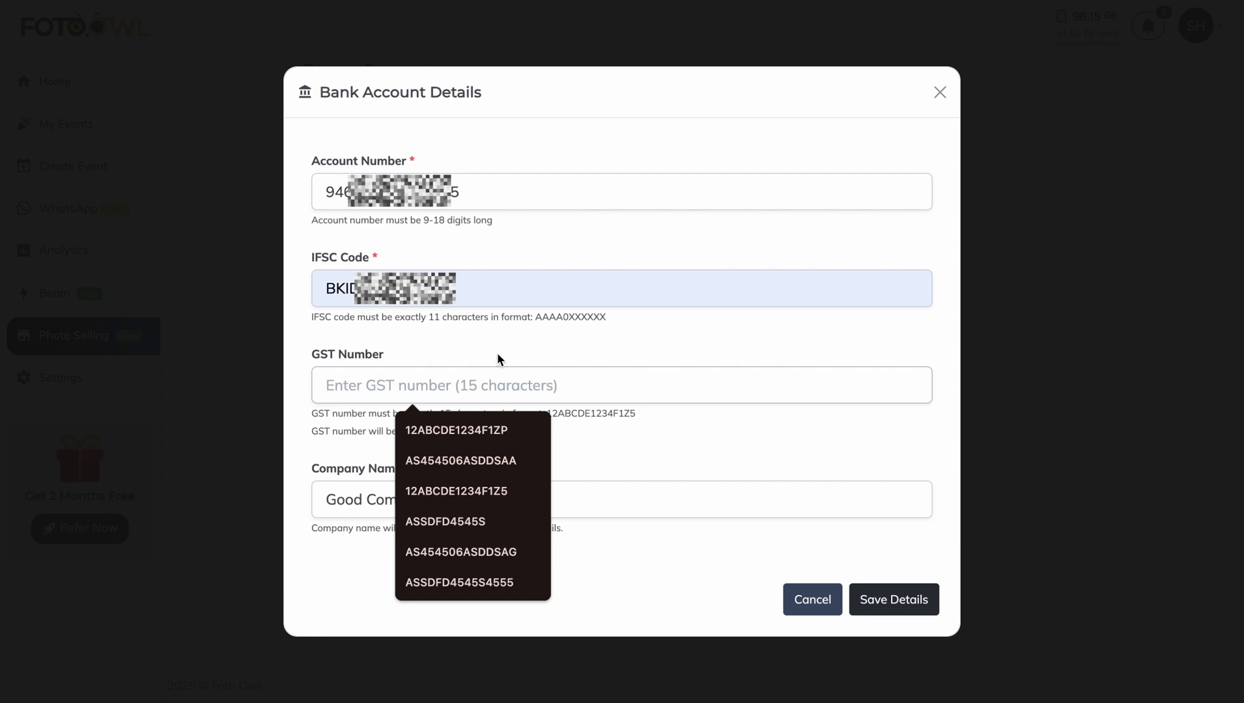
{"action": "left_click", "coordinate": [497, 352]}
{"action": "left_click", "coordinate": [464, 382]}
{"action": "left_click", "coordinate": [477, 338]}
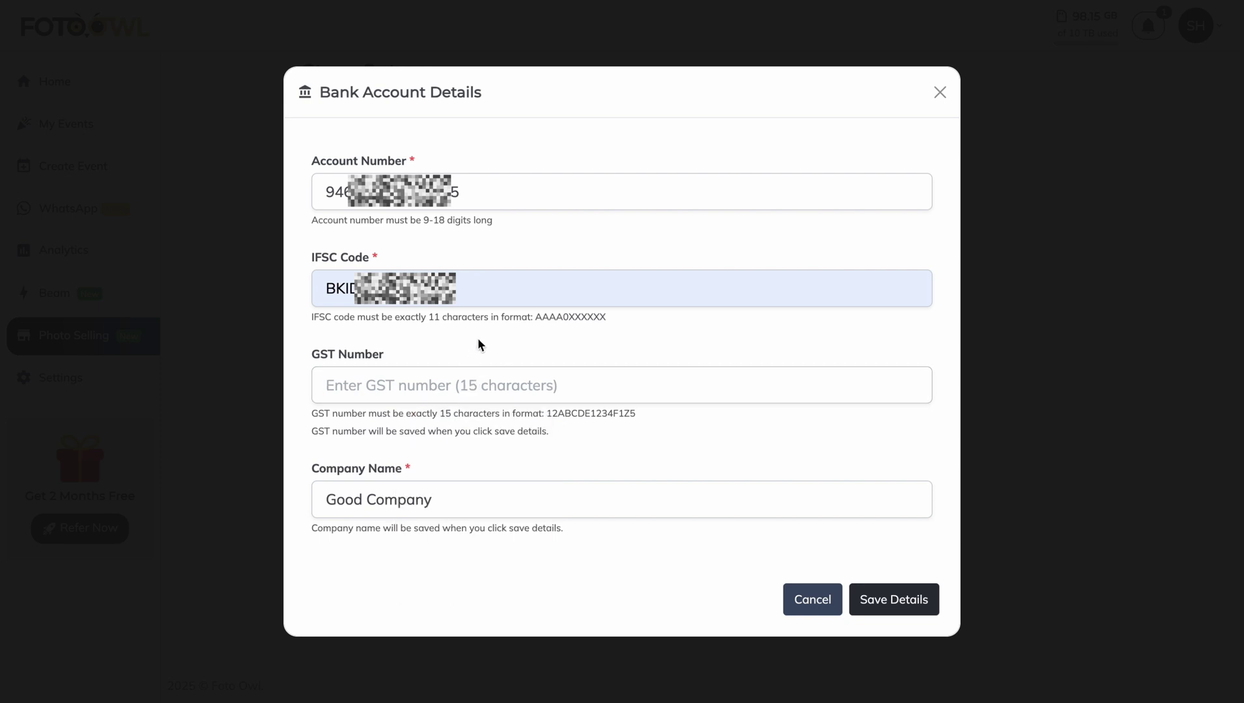
{"action": "left_click", "coordinate": [445, 386]}
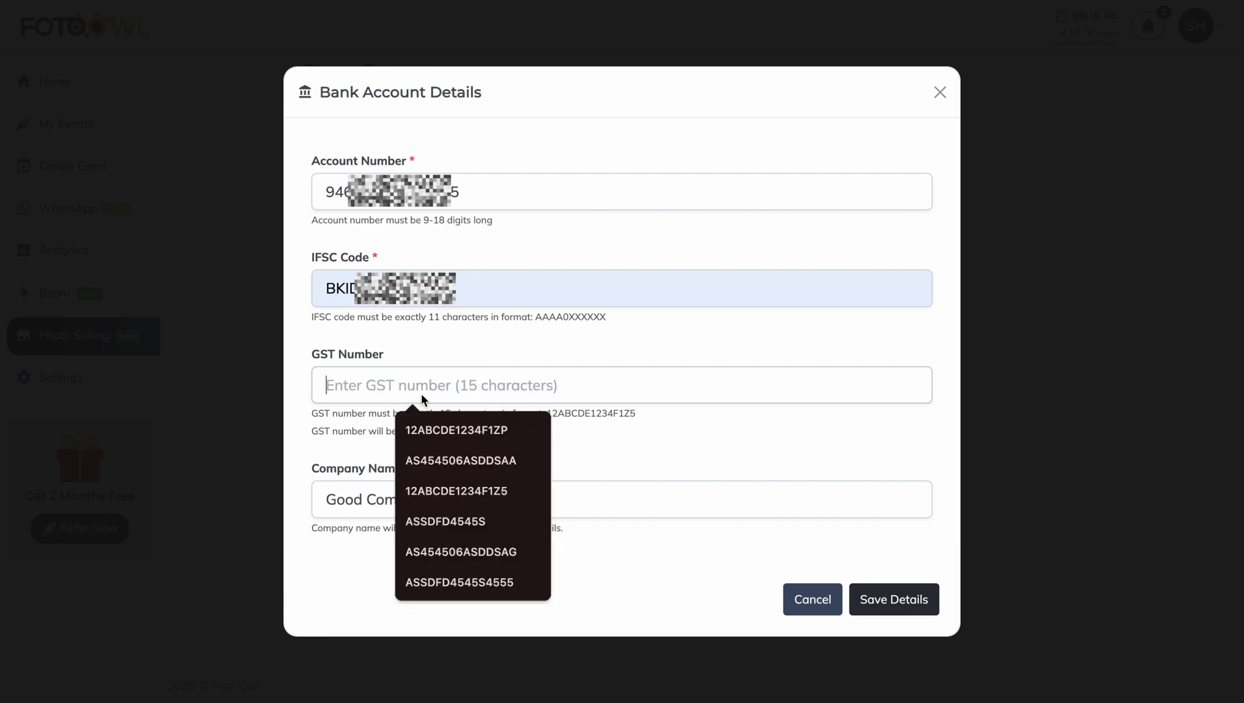
{"action": "double_click", "coordinate": [365, 502]}
{"action": "left_click", "coordinate": [445, 497]}
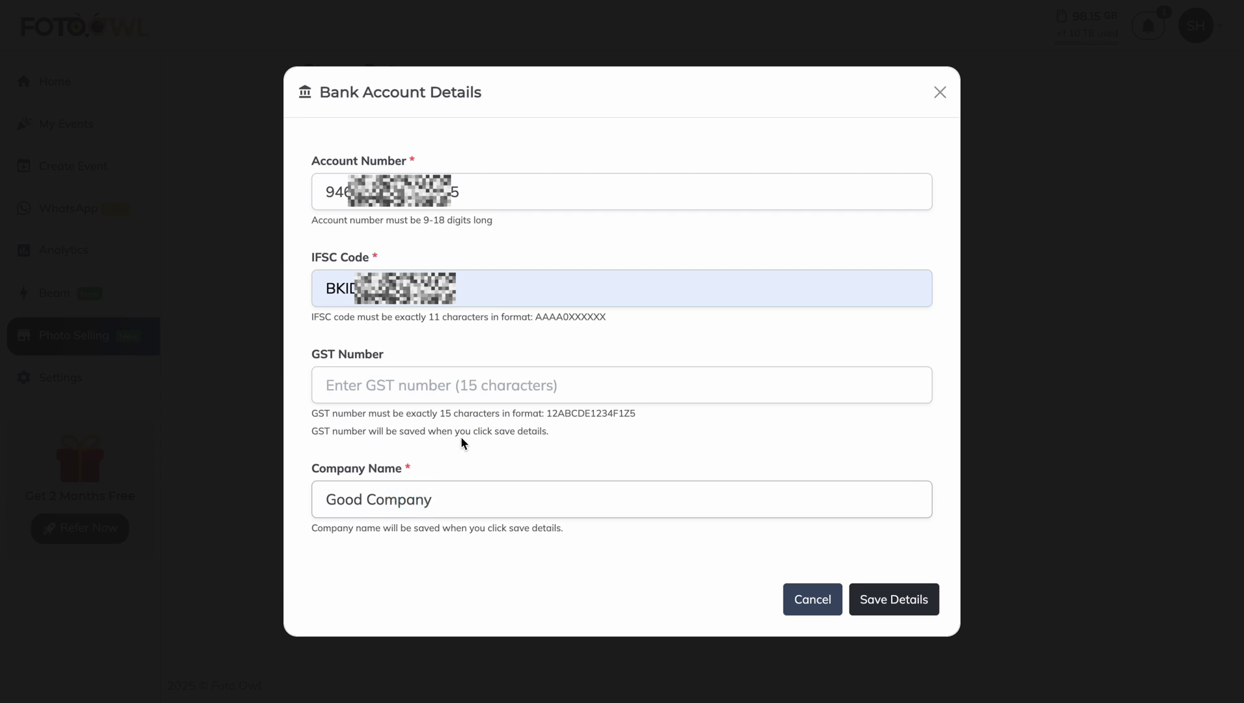
{"action": "left_click", "coordinate": [450, 391]}
{"action": "left_click", "coordinate": [372, 435]}
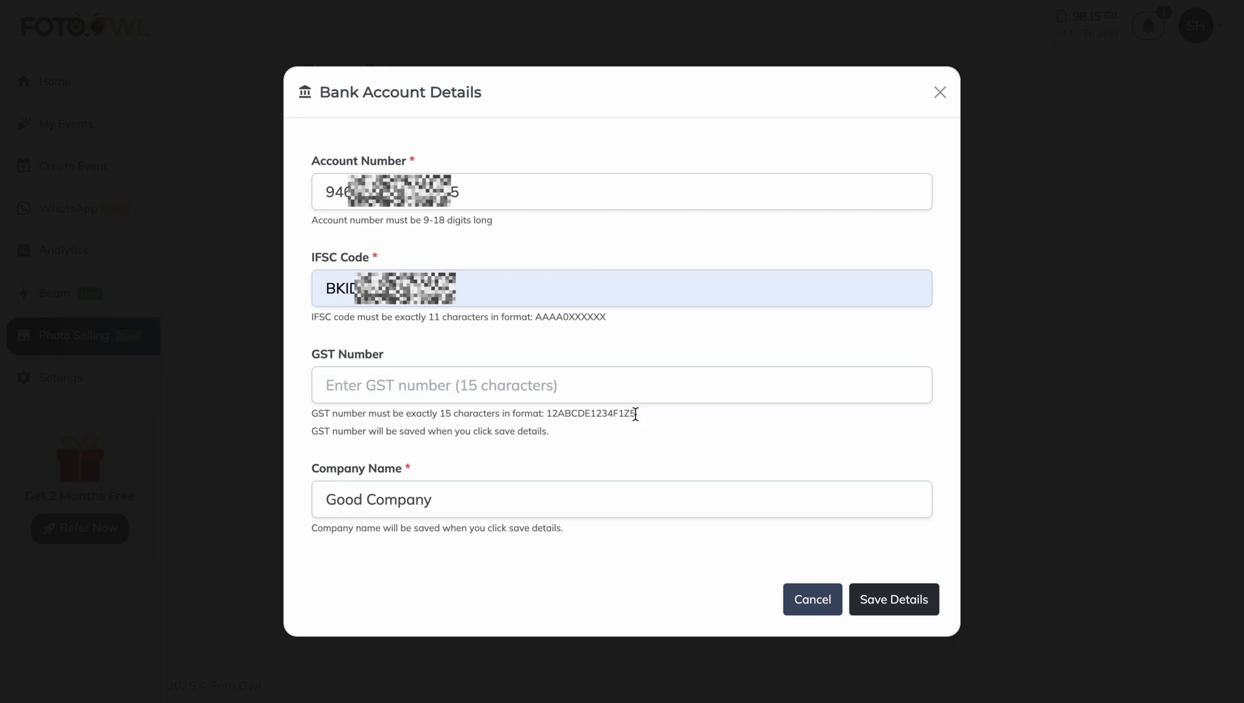
{"action": "left_click", "coordinate": [871, 600]}
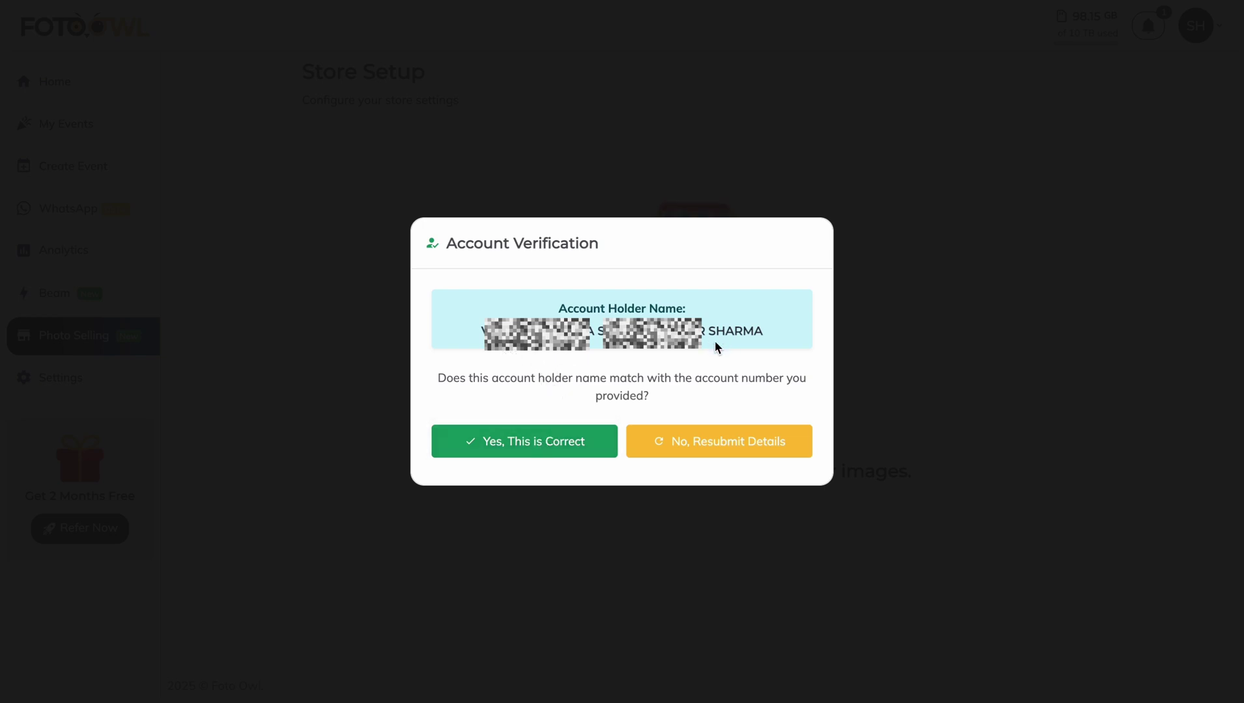
Confirm the displayed account holder name is correct for the submitted account.
{"action": "left_click", "coordinate": [513, 443]}
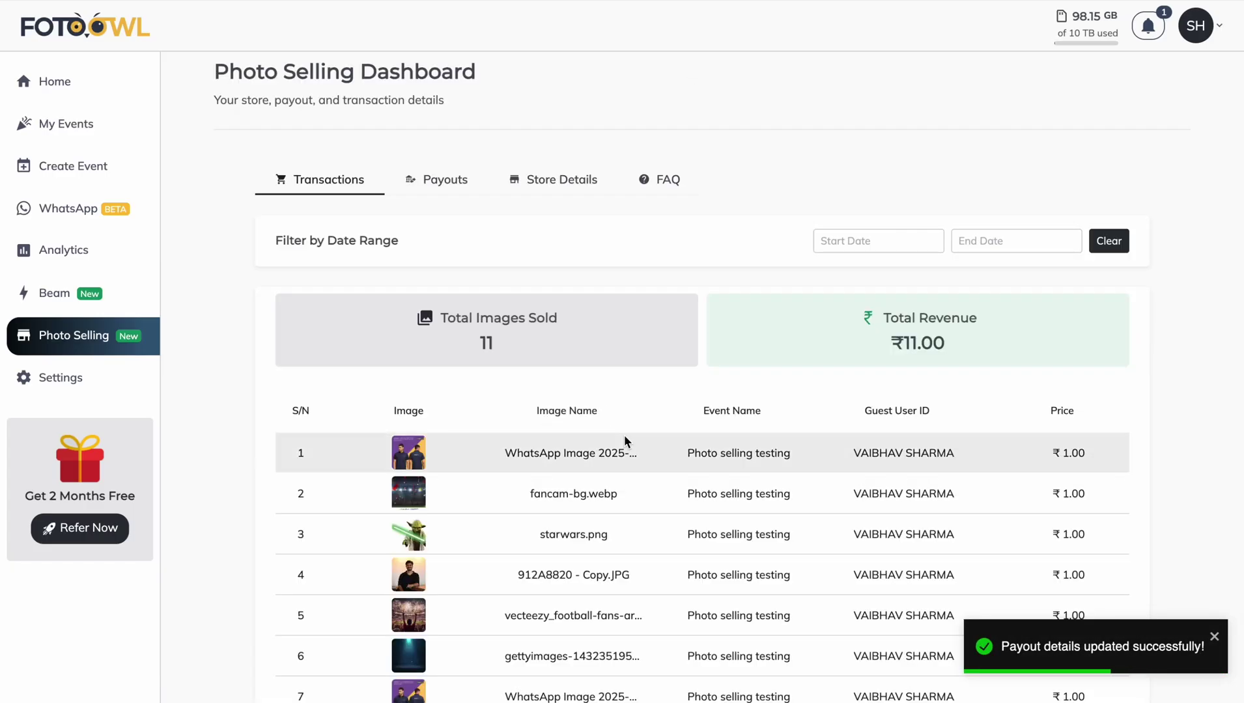
{"action": "scroll", "coordinate": [624, 436], "scroll_direction": "down", "scroll_amount": 1}
{"action": "scroll", "coordinate": [623, 436], "scroll_direction": "up", "scroll_amount": 1}
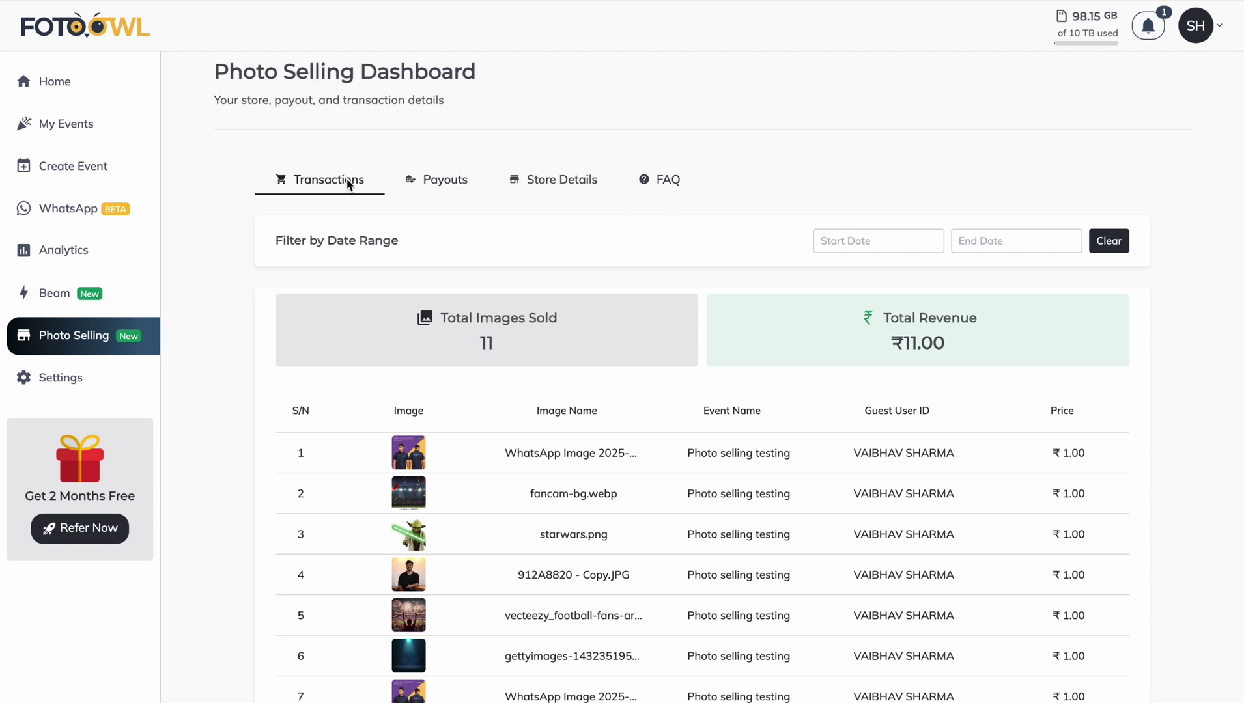
{"action": "scroll", "coordinate": [347, 185], "scroll_direction": "down", "scroll_amount": 1}
{"action": "scroll", "coordinate": [347, 182], "scroll_direction": "up", "scroll_amount": 1}
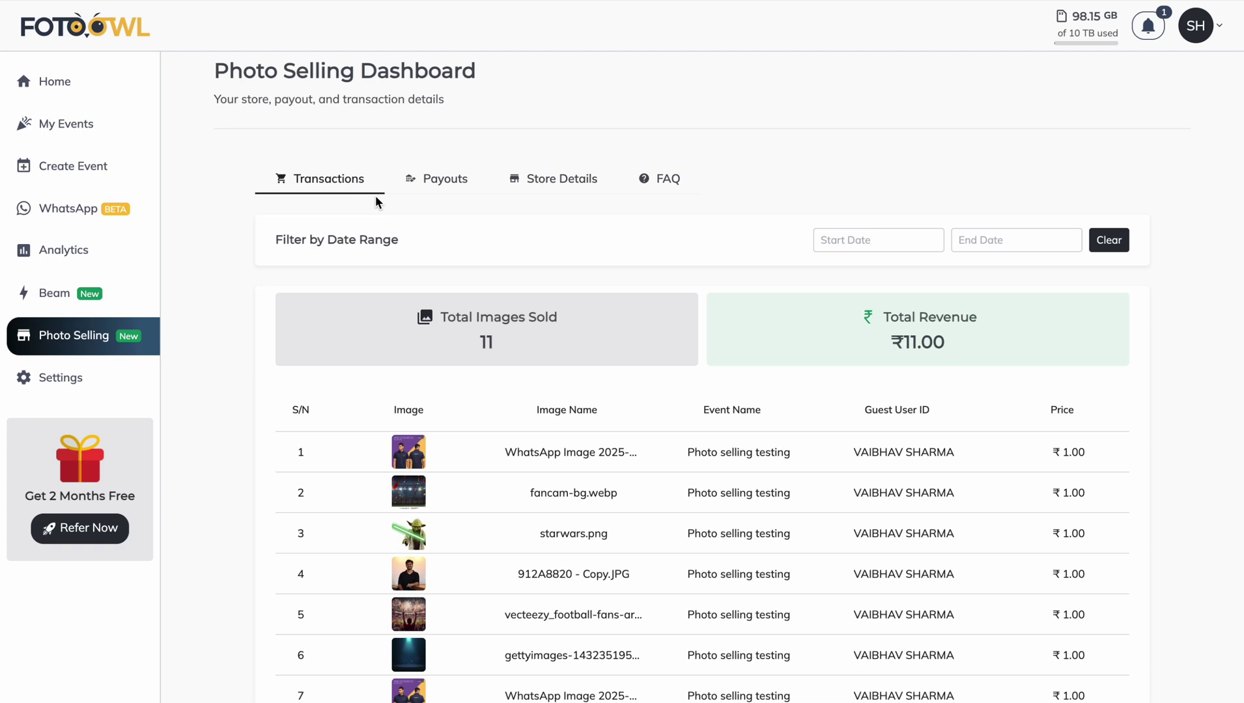
{"action": "scroll", "coordinate": [489, 259], "scroll_direction": "down", "scroll_amount": 2}
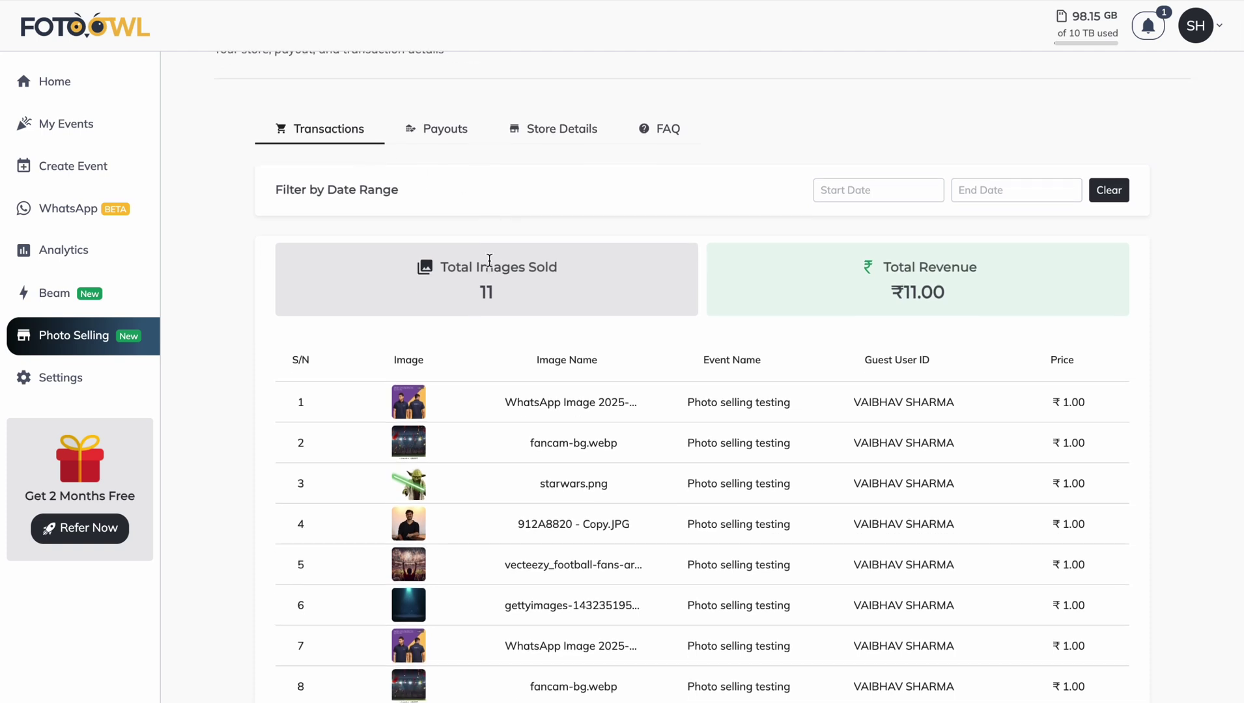
{"action": "scroll", "coordinate": [489, 259], "scroll_direction": "down", "scroll_amount": 3}
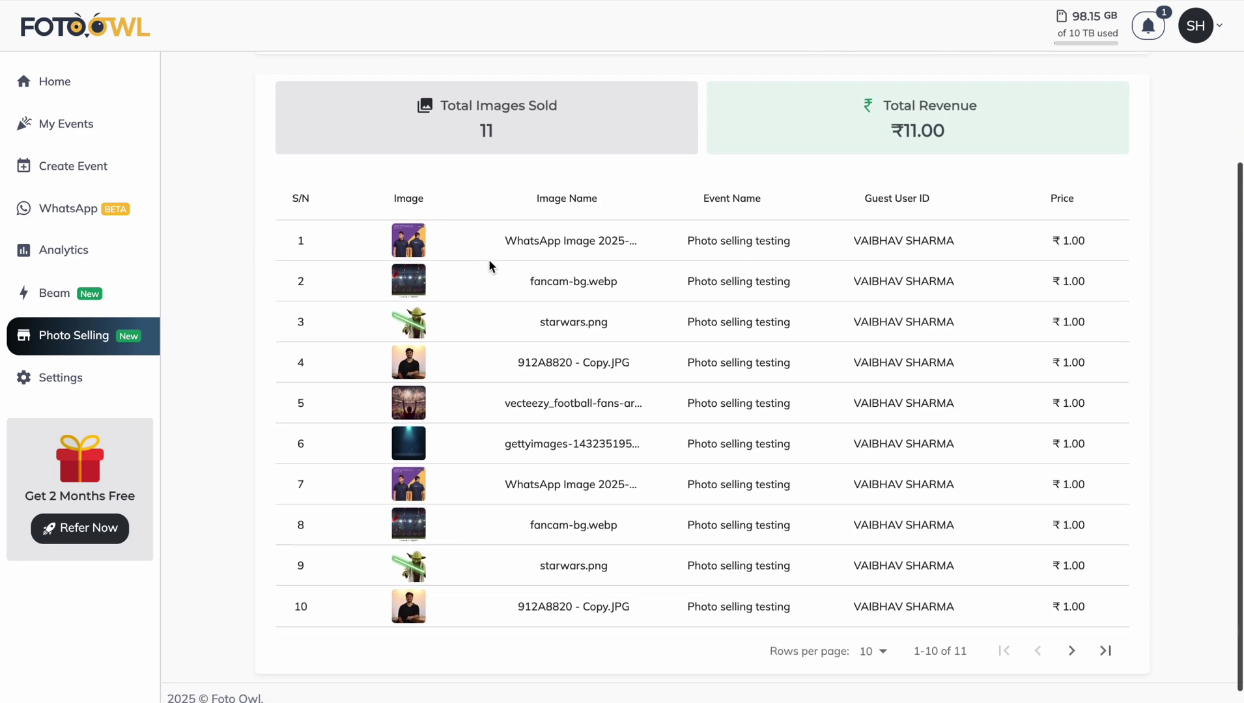
{"action": "scroll", "coordinate": [489, 264], "scroll_direction": "up", "scroll_amount": 3}
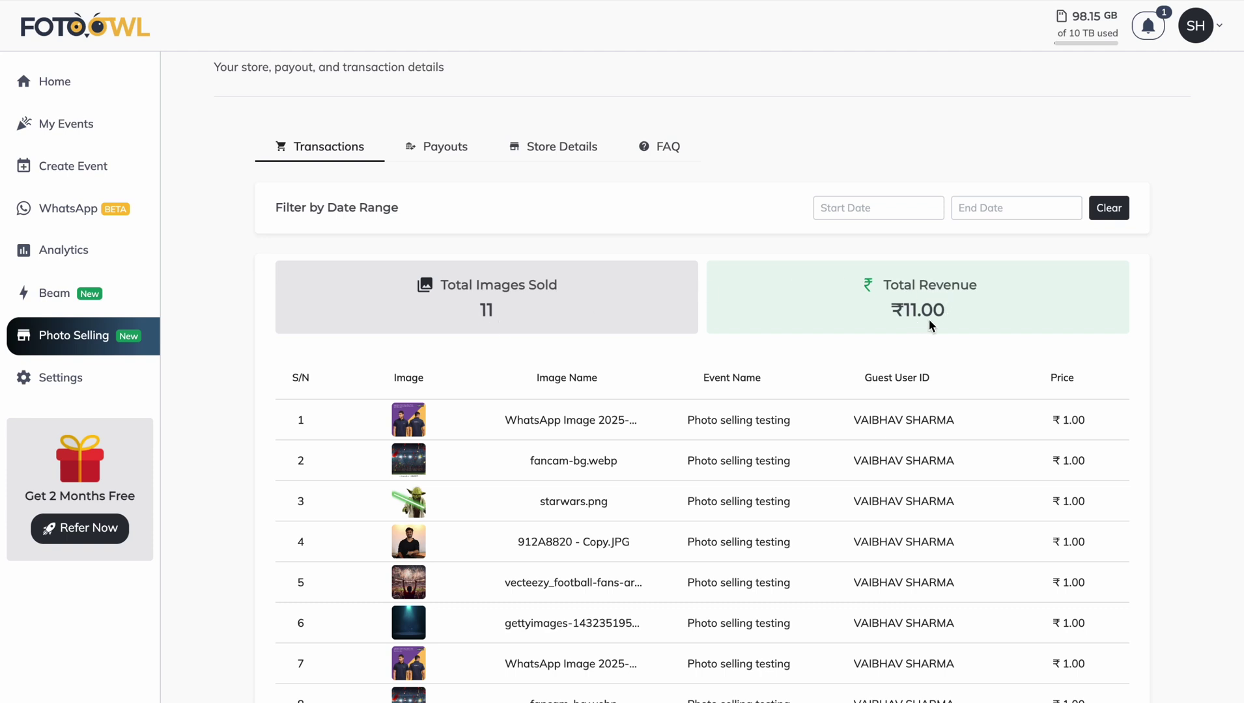
{"action": "scroll", "coordinate": [821, 299], "scroll_direction": "down", "scroll_amount": 3}
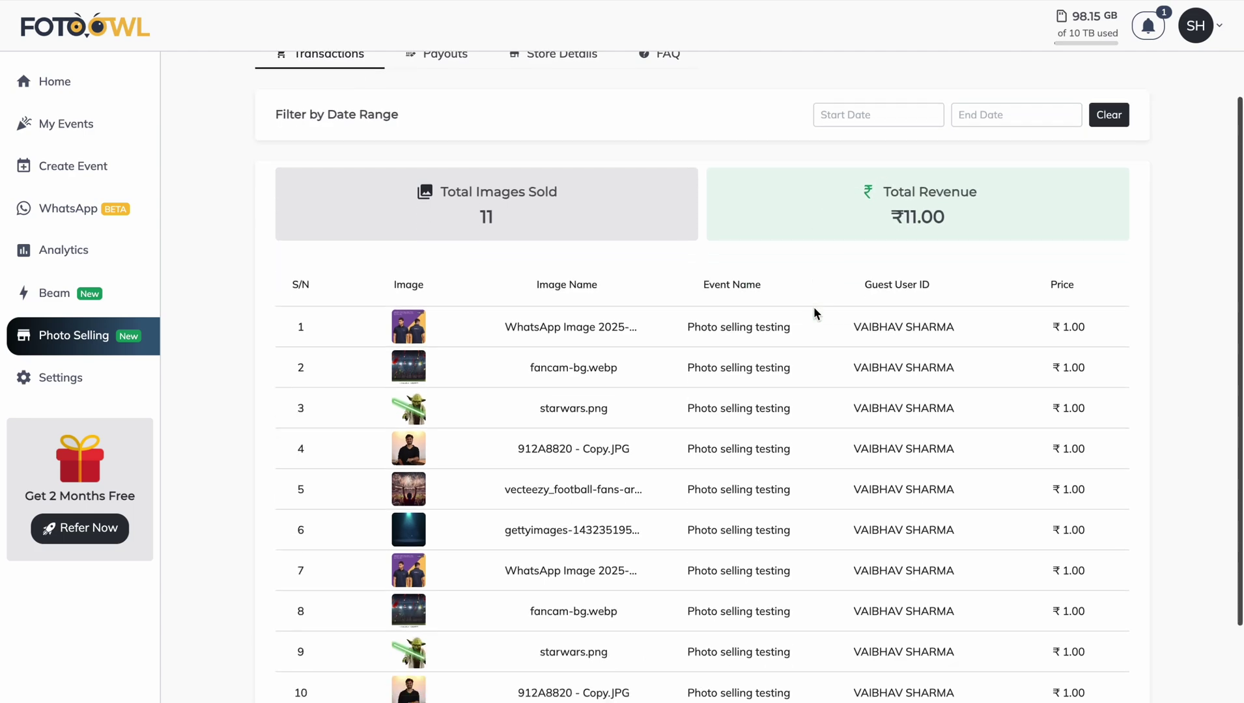
{"action": "scroll", "coordinate": [705, 369], "scroll_direction": "right", "scroll_amount": 4}
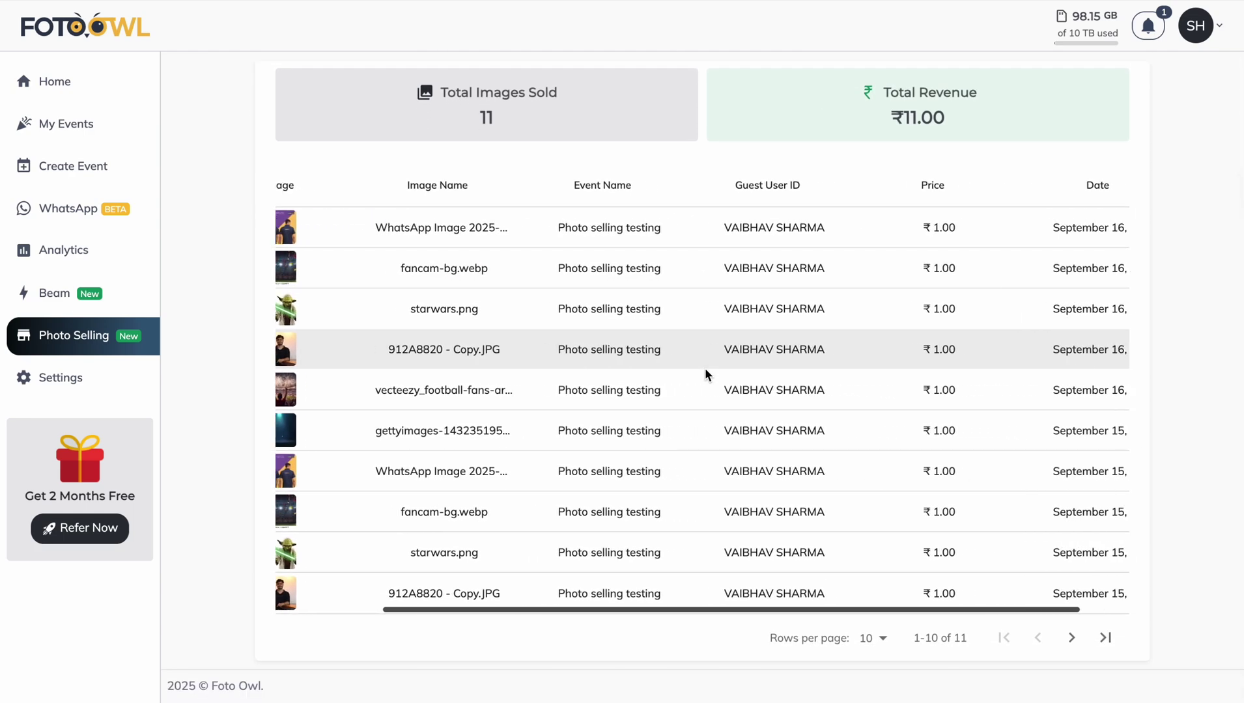
{"action": "scroll", "coordinate": [705, 368], "scroll_direction": "left", "scroll_amount": 4}
{"action": "scroll", "coordinate": [704, 368], "scroll_direction": "right", "scroll_amount": 4}
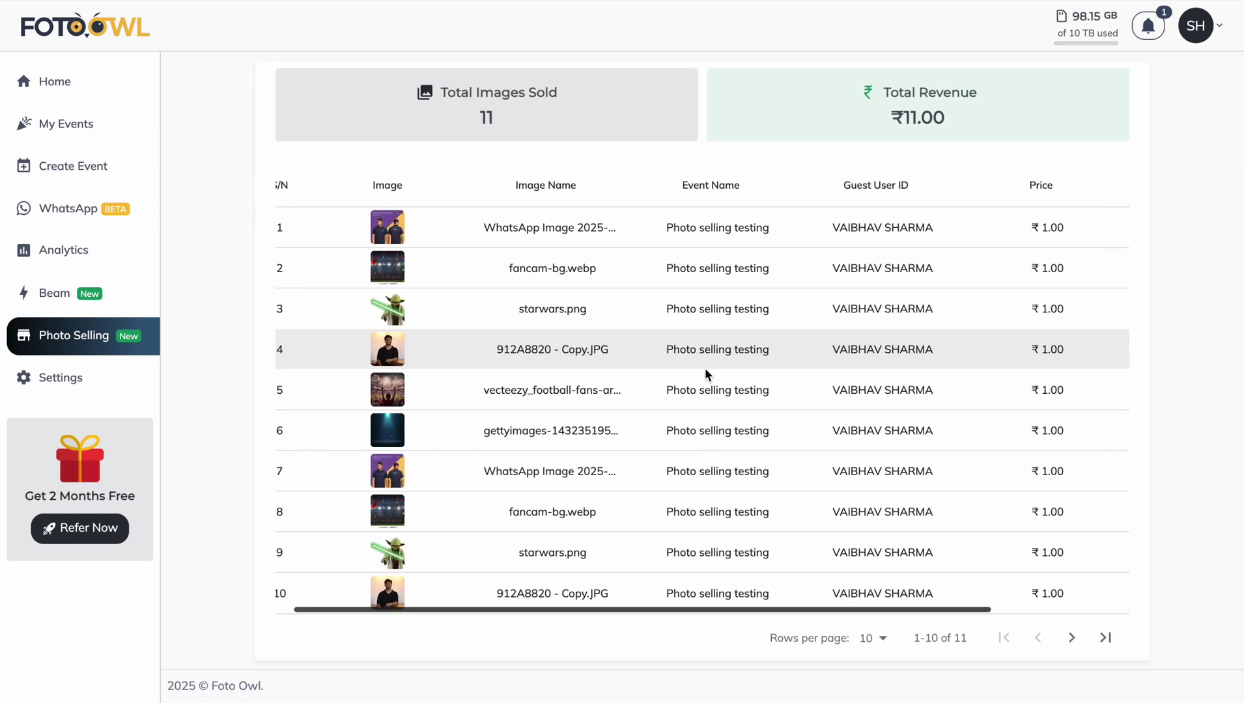
{"action": "scroll", "coordinate": [704, 368], "scroll_direction": "left", "scroll_amount": 4}
{"action": "scroll", "coordinate": [505, 364], "scroll_direction": "right", "scroll_amount": 4}
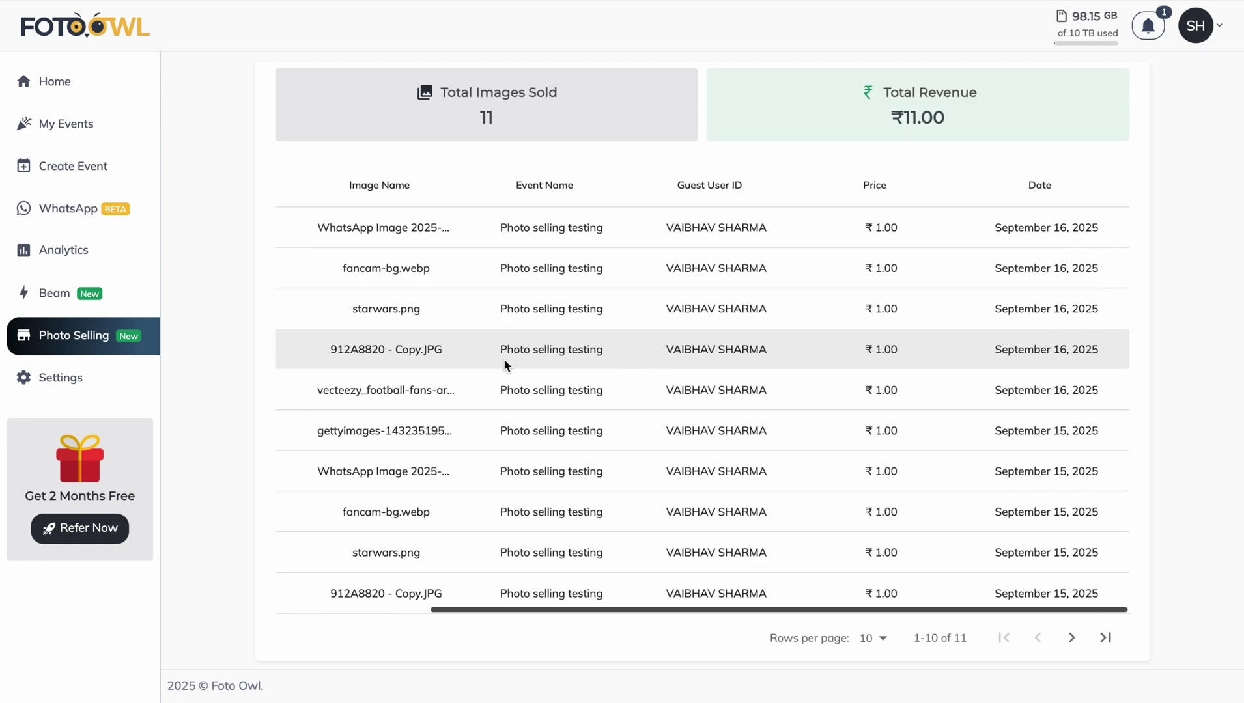
{"action": "scroll", "coordinate": [505, 365], "scroll_direction": "left", "scroll_amount": 4}
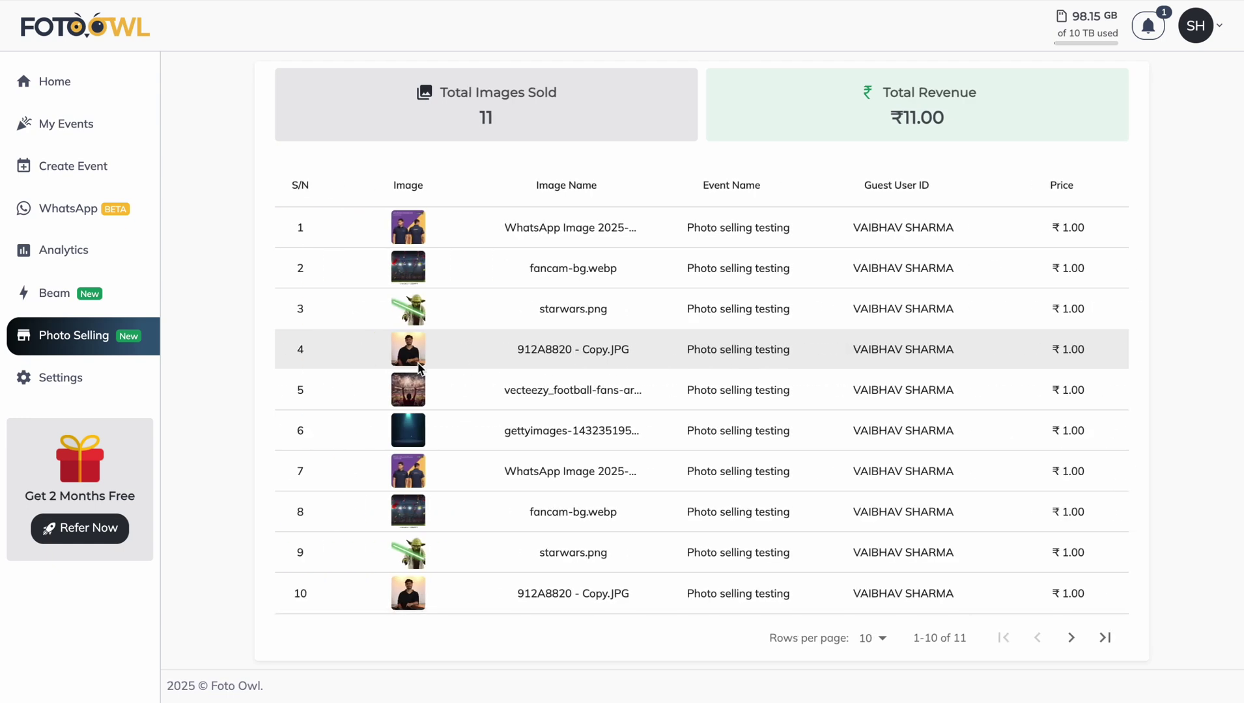
{"action": "scroll", "coordinate": [430, 351], "scroll_direction": "right", "scroll_amount": 2}
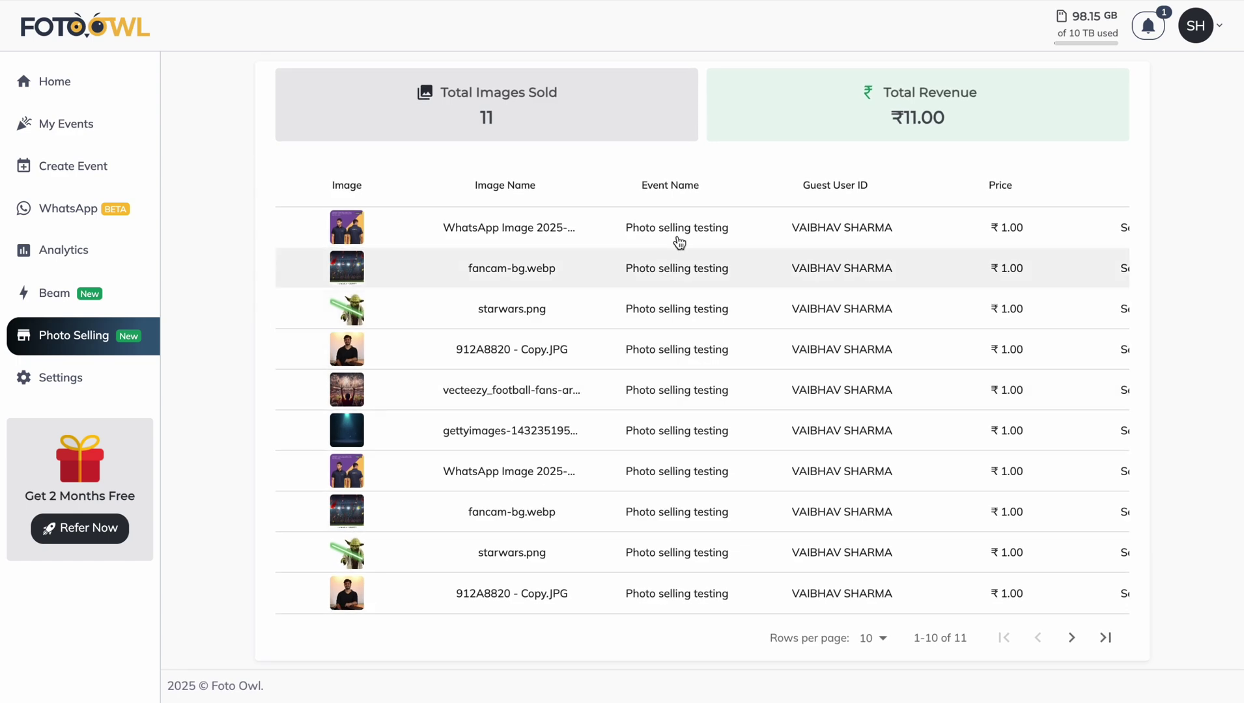
{"action": "scroll", "coordinate": [675, 476], "scroll_direction": "right", "scroll_amount": 2}
{"action": "scroll", "coordinate": [676, 487], "scroll_direction": "right", "scroll_amount": 2}
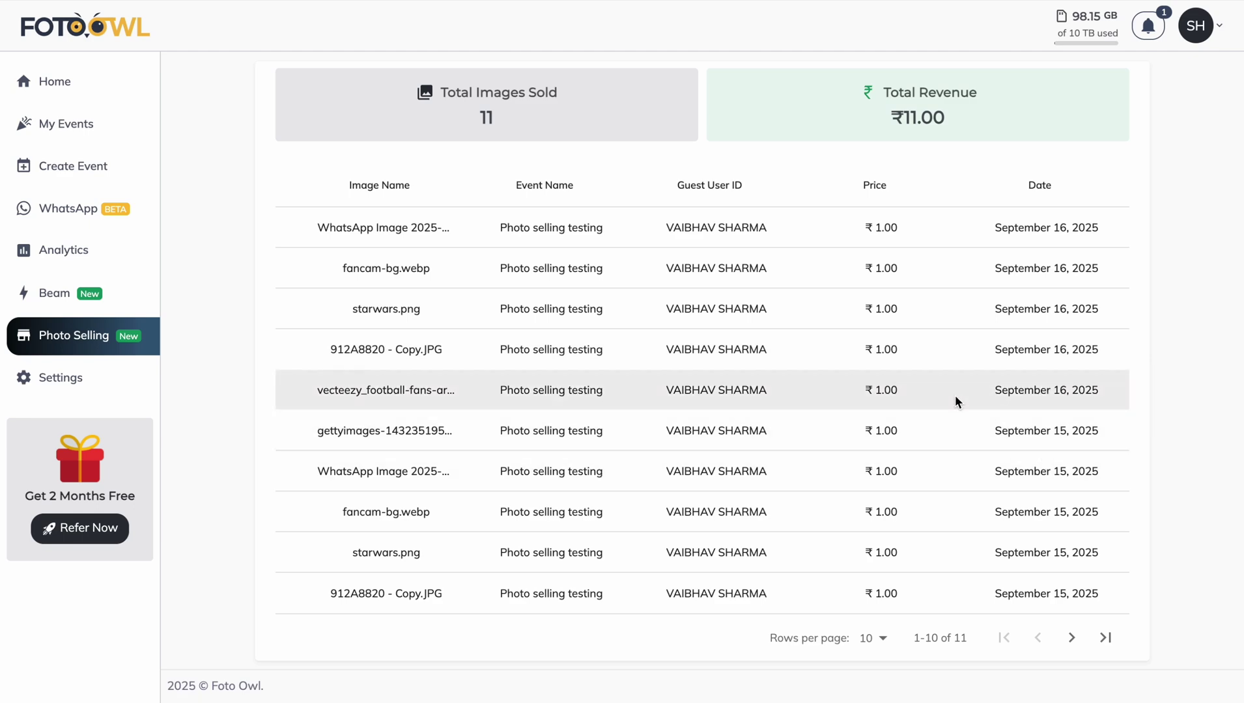
{"action": "scroll", "coordinate": [954, 395], "scroll_direction": "left", "scroll_amount": 3}
{"action": "scroll", "coordinate": [953, 396], "scroll_direction": "up", "scroll_amount": 4}
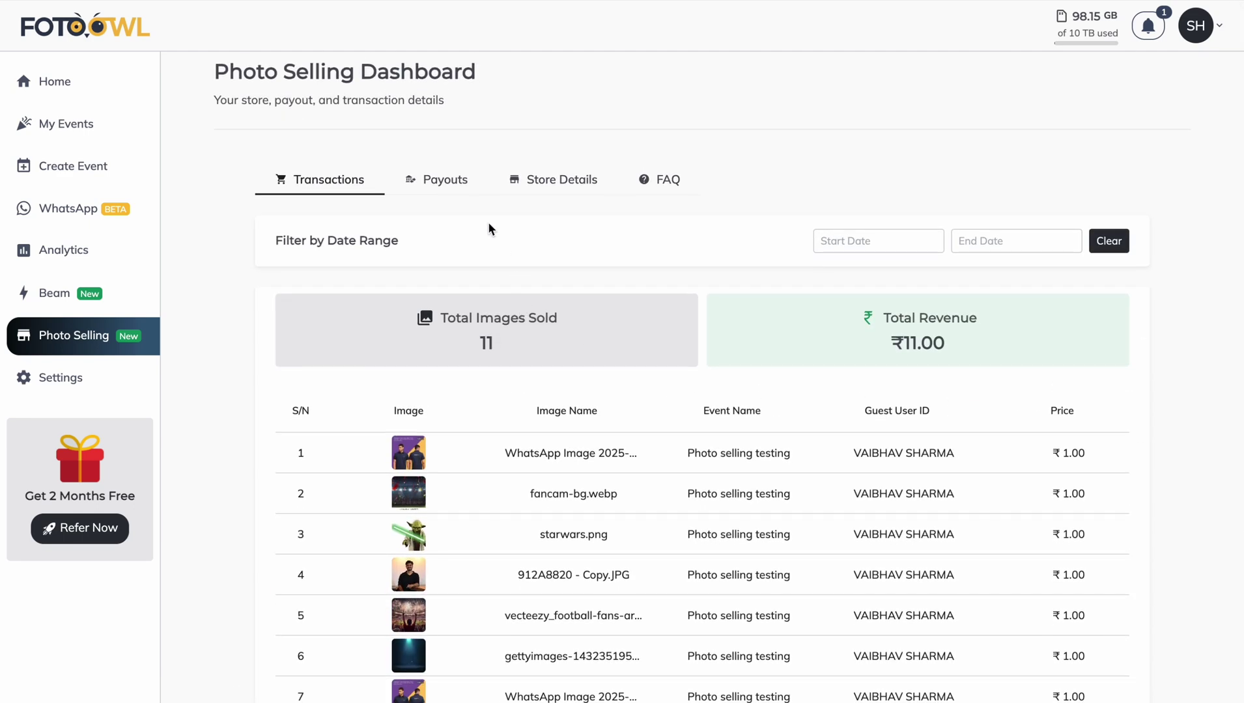
{"action": "left_click", "coordinate": [830, 239]}
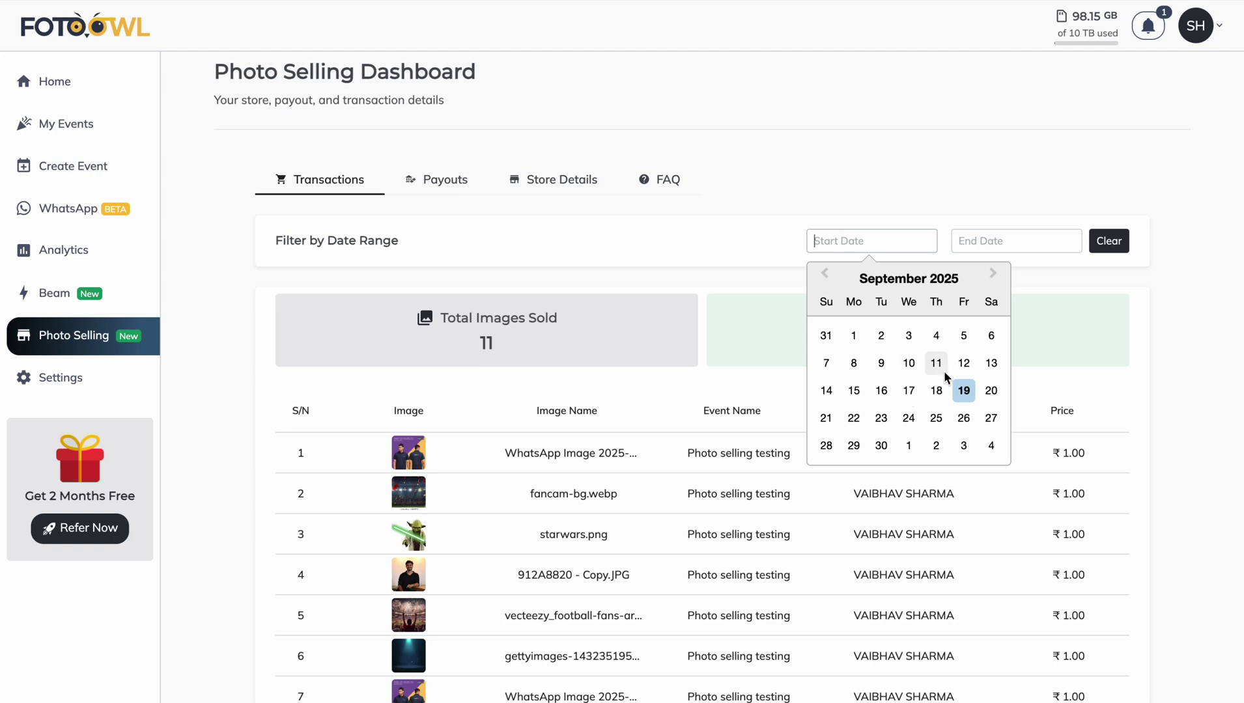
{"action": "left_click", "coordinate": [906, 390]}
{"action": "left_click", "coordinate": [1030, 237]}
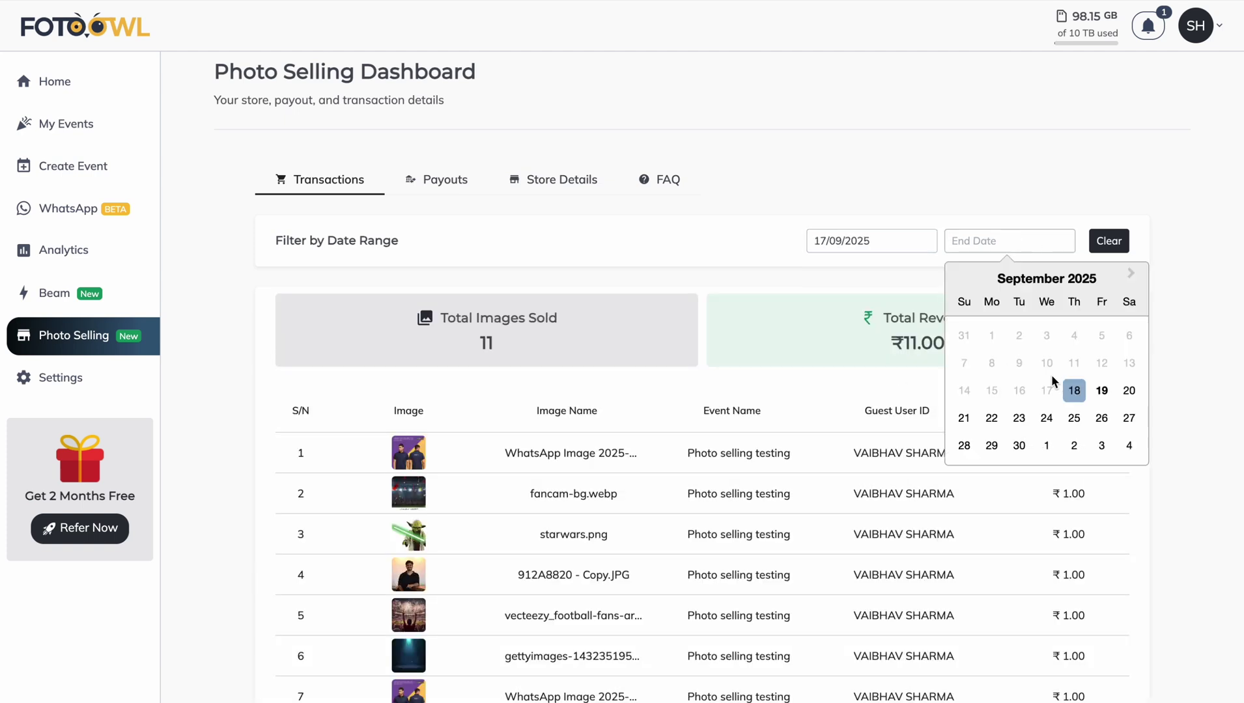
{"action": "left_click", "coordinate": [1099, 391]}
{"action": "scroll", "coordinate": [1016, 365], "scroll_direction": "down", "scroll_amount": 1}
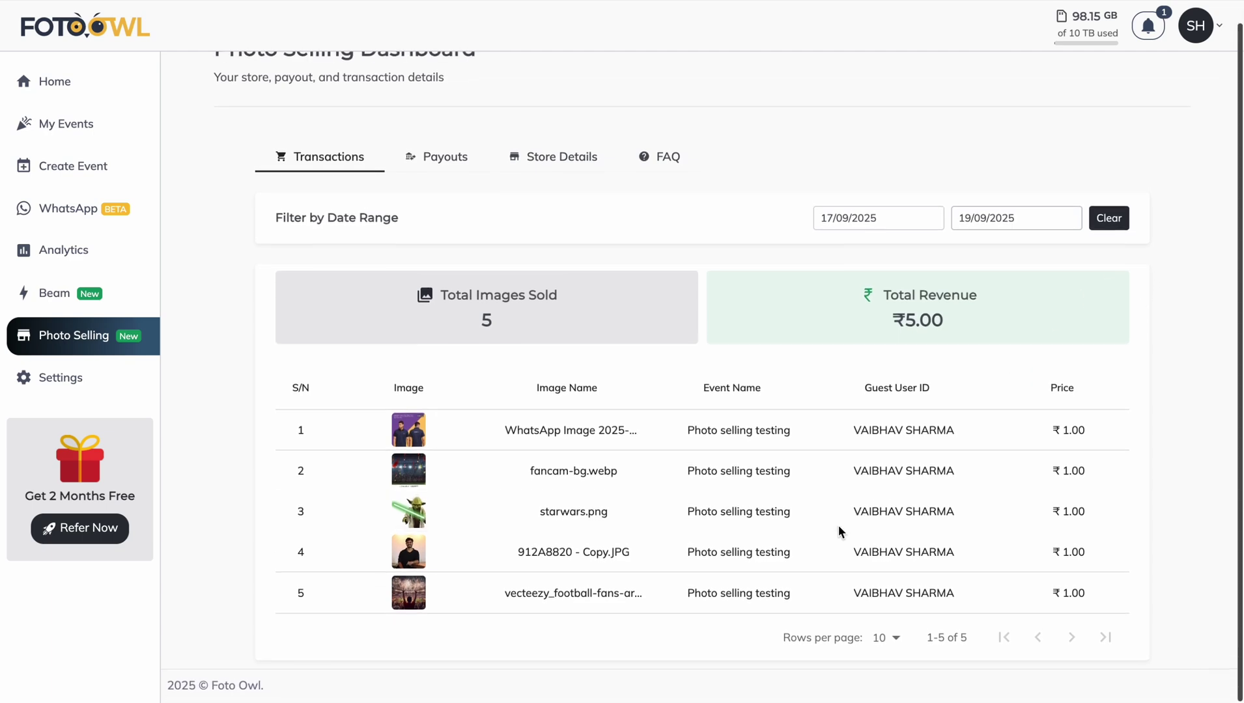
{"action": "scroll", "coordinate": [837, 525], "scroll_direction": "left", "scroll_amount": 5}
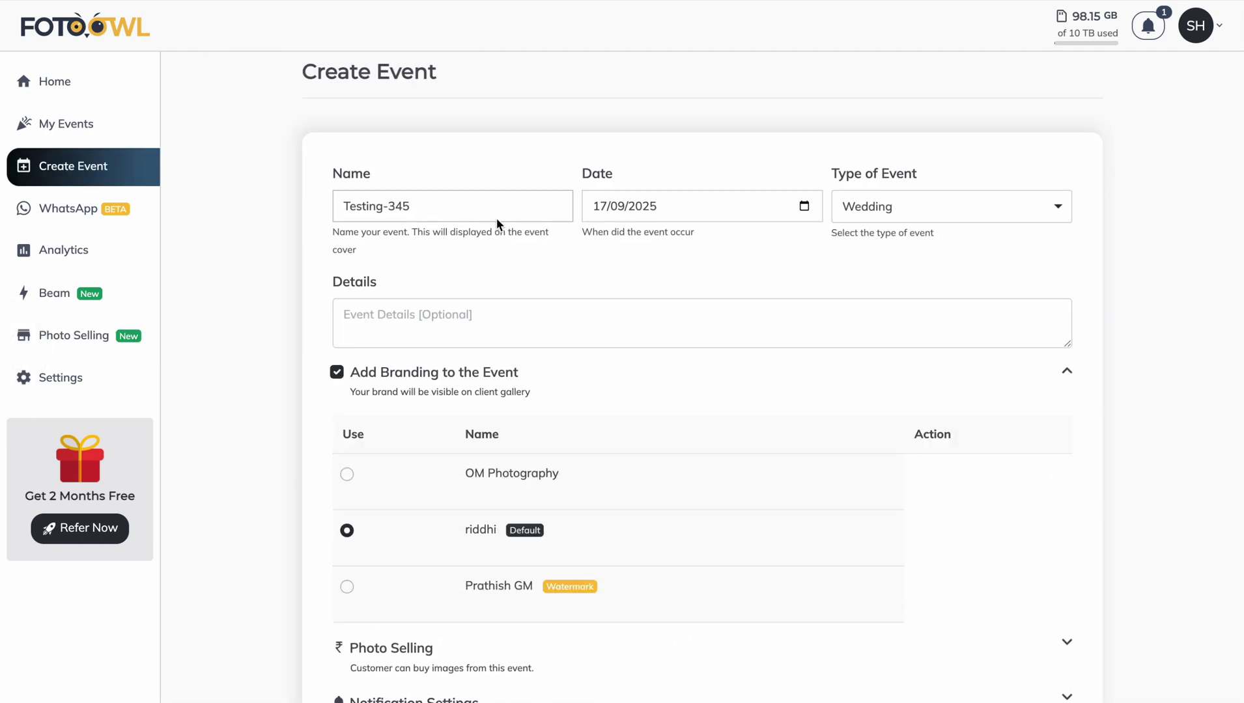
{"action": "left_click", "coordinate": [63, 336]}
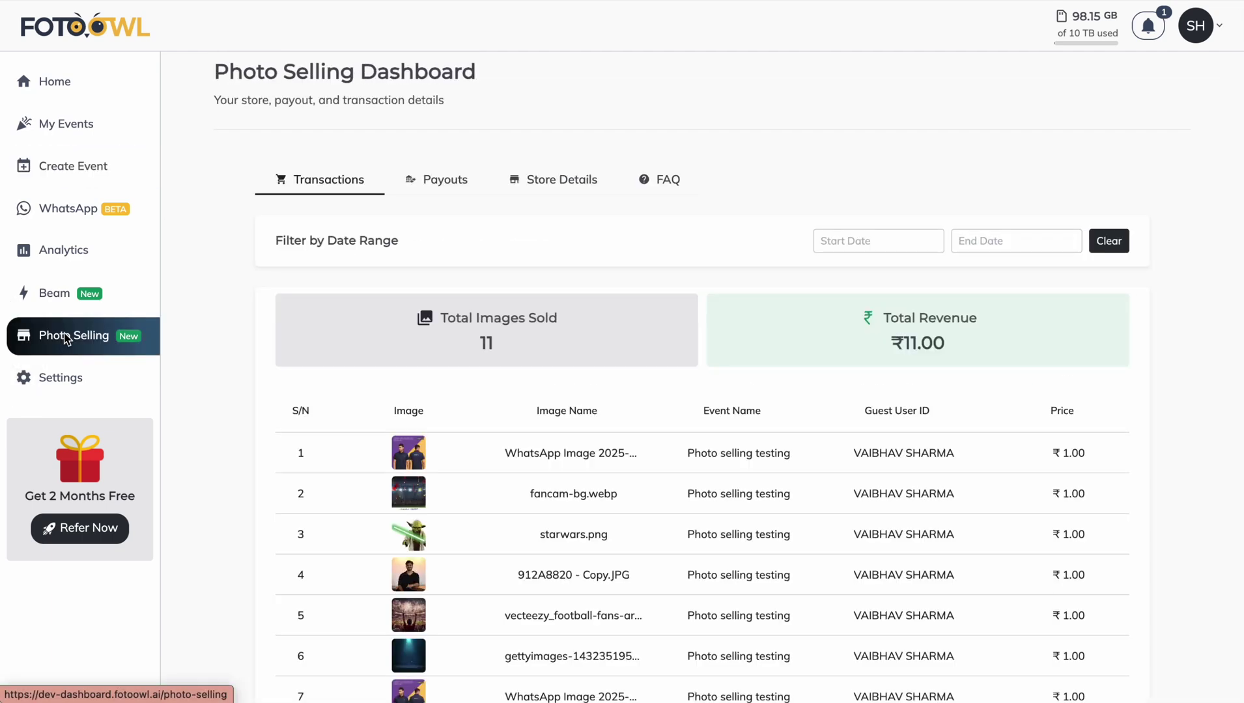
{"action": "scroll", "coordinate": [572, 253], "scroll_direction": "down", "scroll_amount": 1}
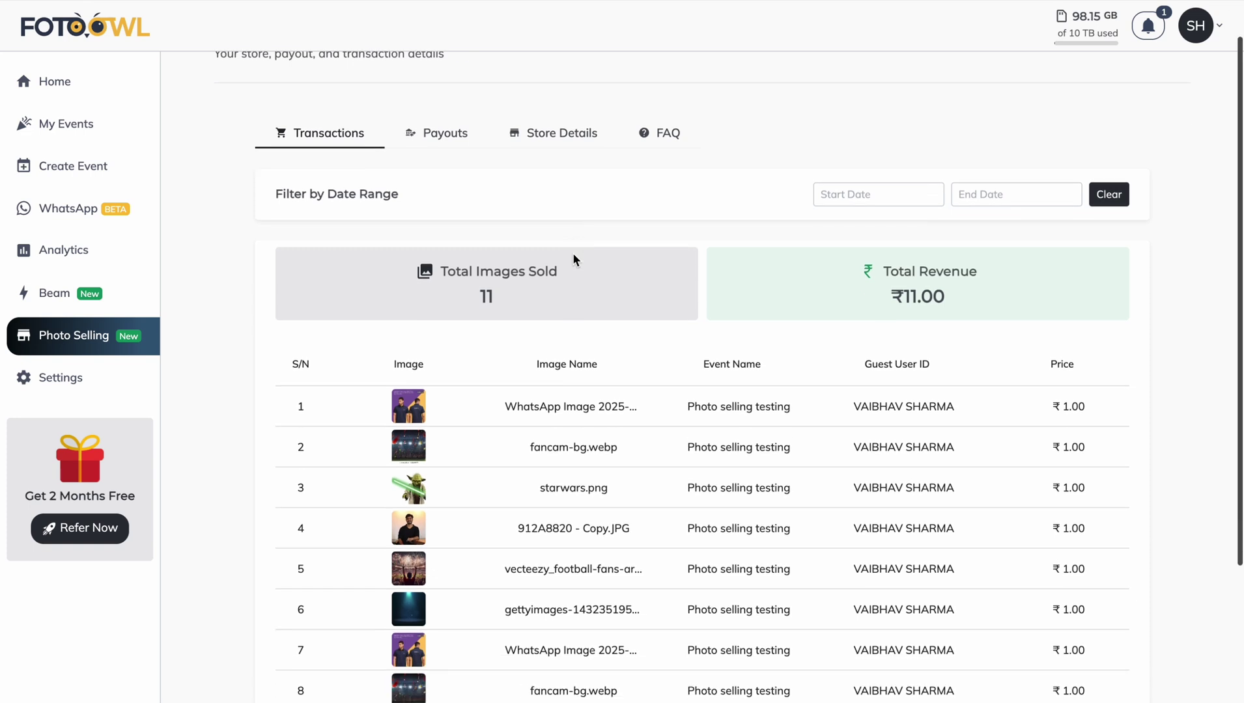
Show the Payouts tab listing the two pending payouts of ₹5.00 and ₹6.00.
{"action": "left_click", "coordinate": [453, 134]}
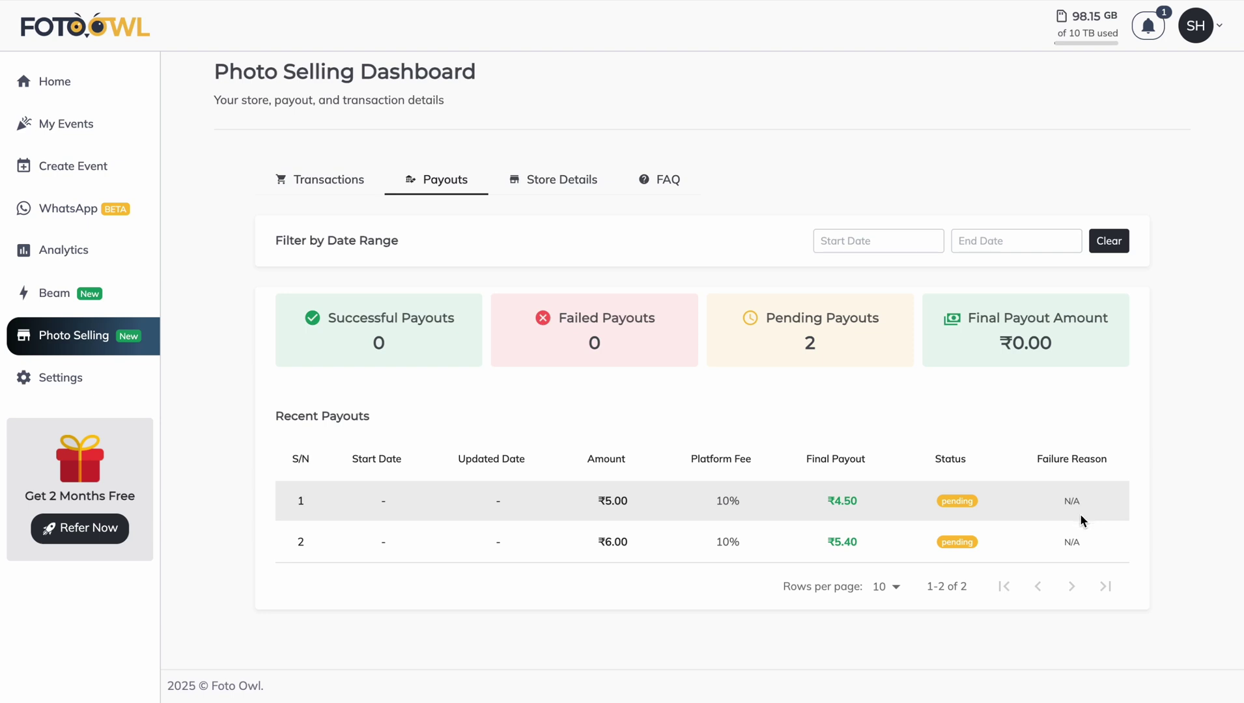
{"action": "left_click", "coordinate": [880, 243]}
{"action": "left_click", "coordinate": [913, 391]}
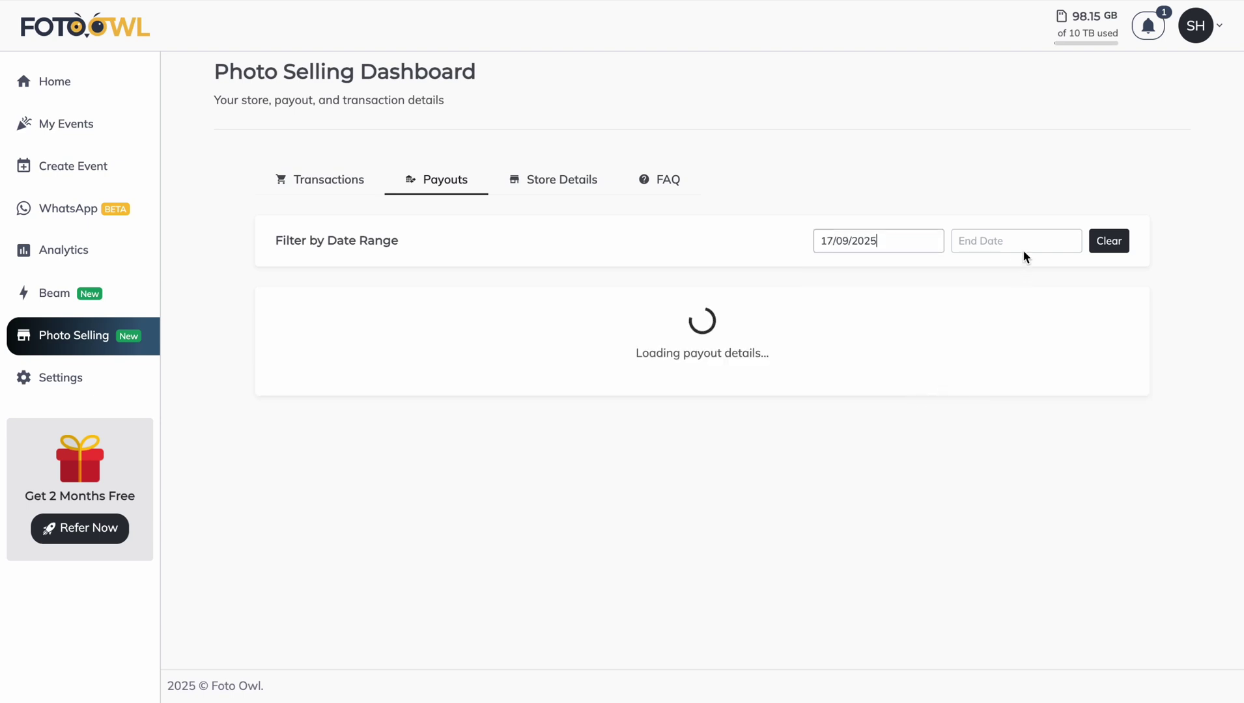
{"action": "left_click", "coordinate": [1003, 240]}
{"action": "left_click", "coordinate": [1105, 389]}
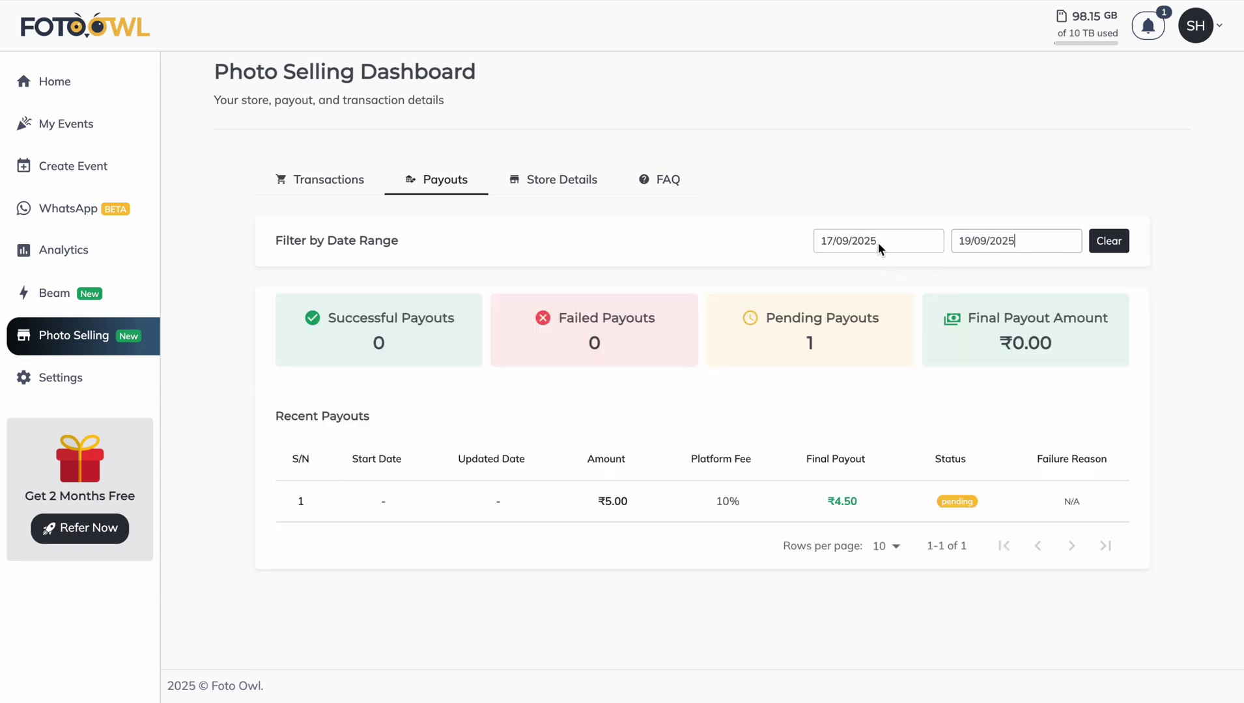
{"action": "left_click", "coordinate": [1109, 241]}
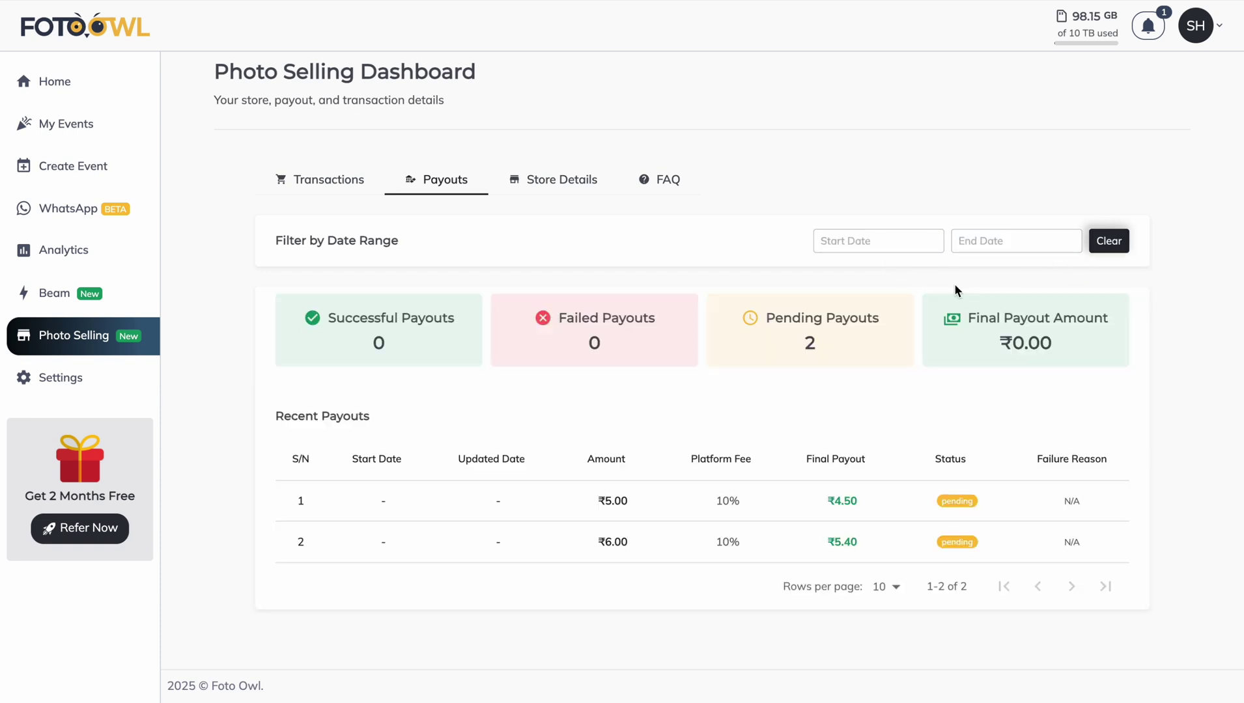
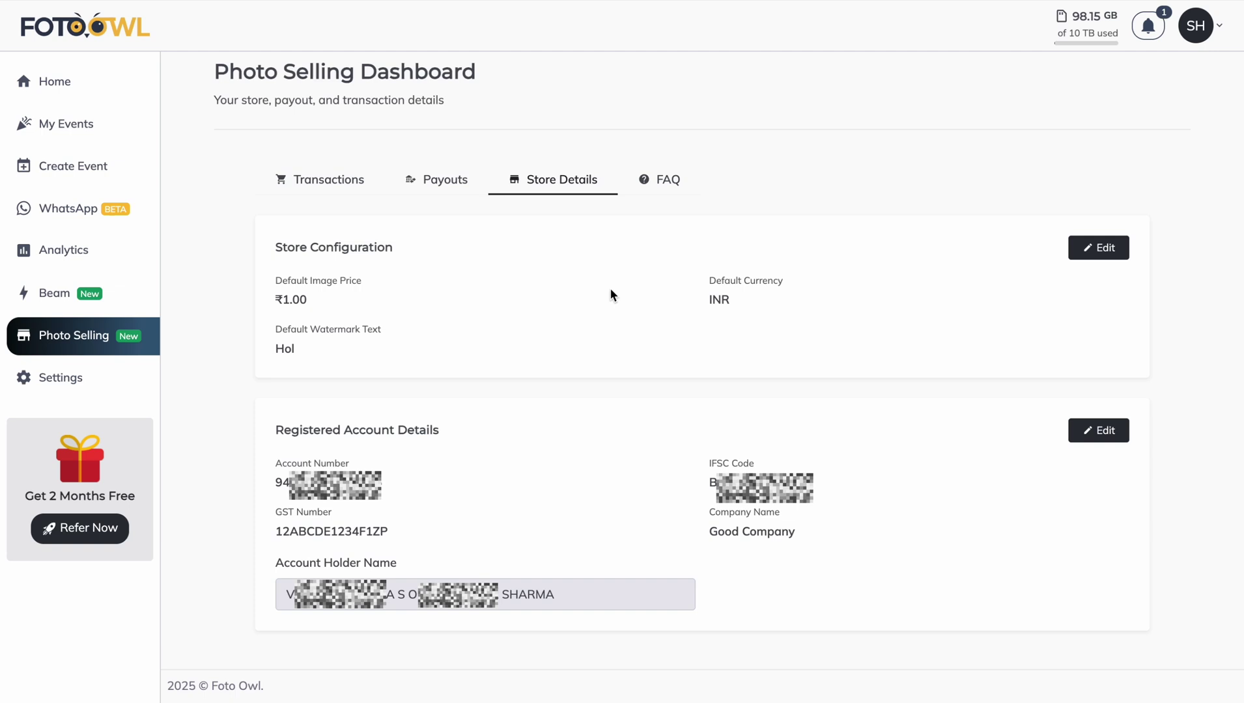
Switch the Photo Selling Dashboard to its FAQ tab.
{"action": "left_click", "coordinate": [661, 180]}
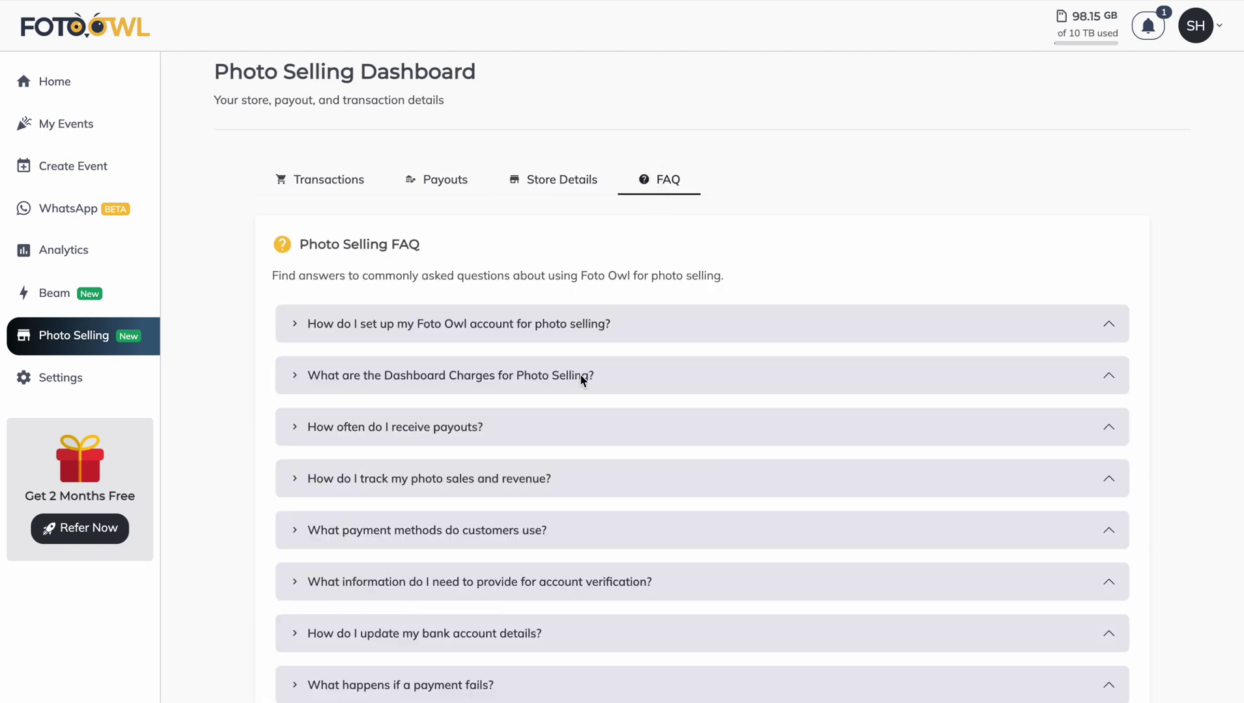
Read the FAQ answers on account setup, Dashboard Charges and payout frequency.
{"action": "scroll", "coordinate": [581, 381], "scroll_direction": "down", "scroll_amount": 1}
{"action": "scroll", "coordinate": [579, 377], "scroll_direction": "up", "scroll_amount": 1}
{"action": "scroll", "coordinate": [580, 378], "scroll_direction": "down", "scroll_amount": 1}
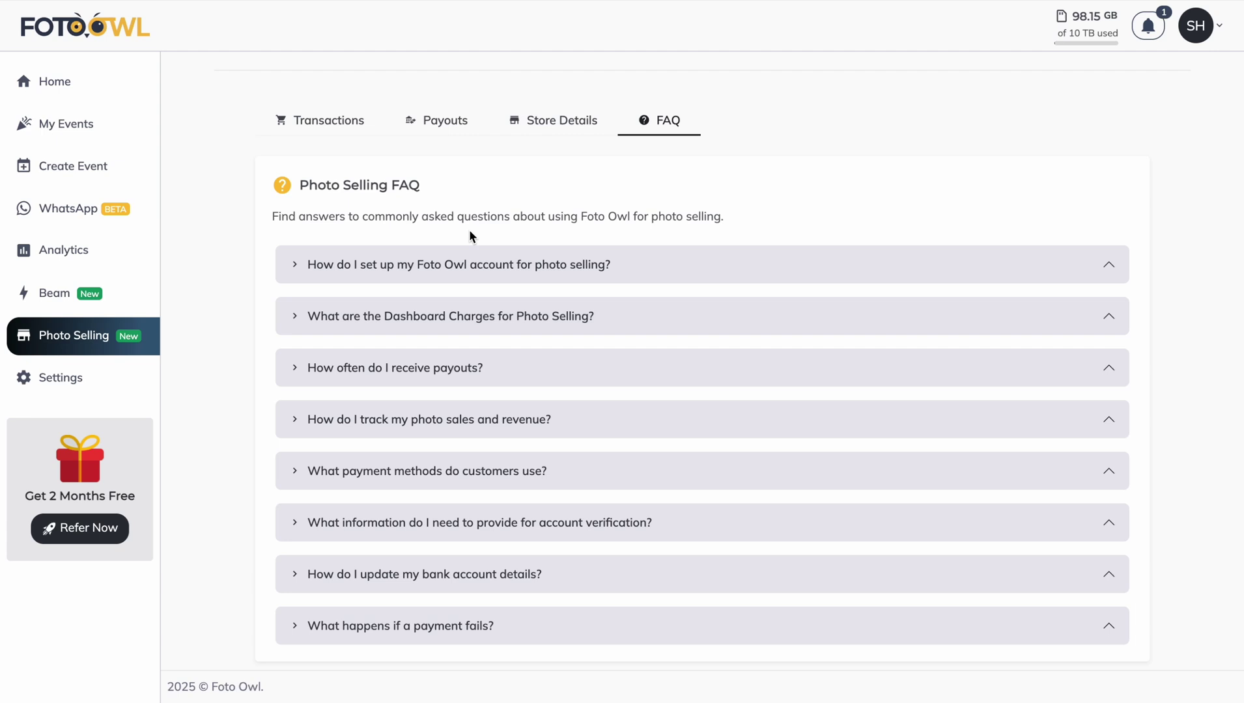
{"action": "left_click", "coordinate": [467, 264]}
{"action": "left_click", "coordinate": [467, 263]}
{"action": "left_click", "coordinate": [467, 264]}
{"action": "left_click", "coordinate": [466, 264]}
{"action": "left_click", "coordinate": [459, 317]}
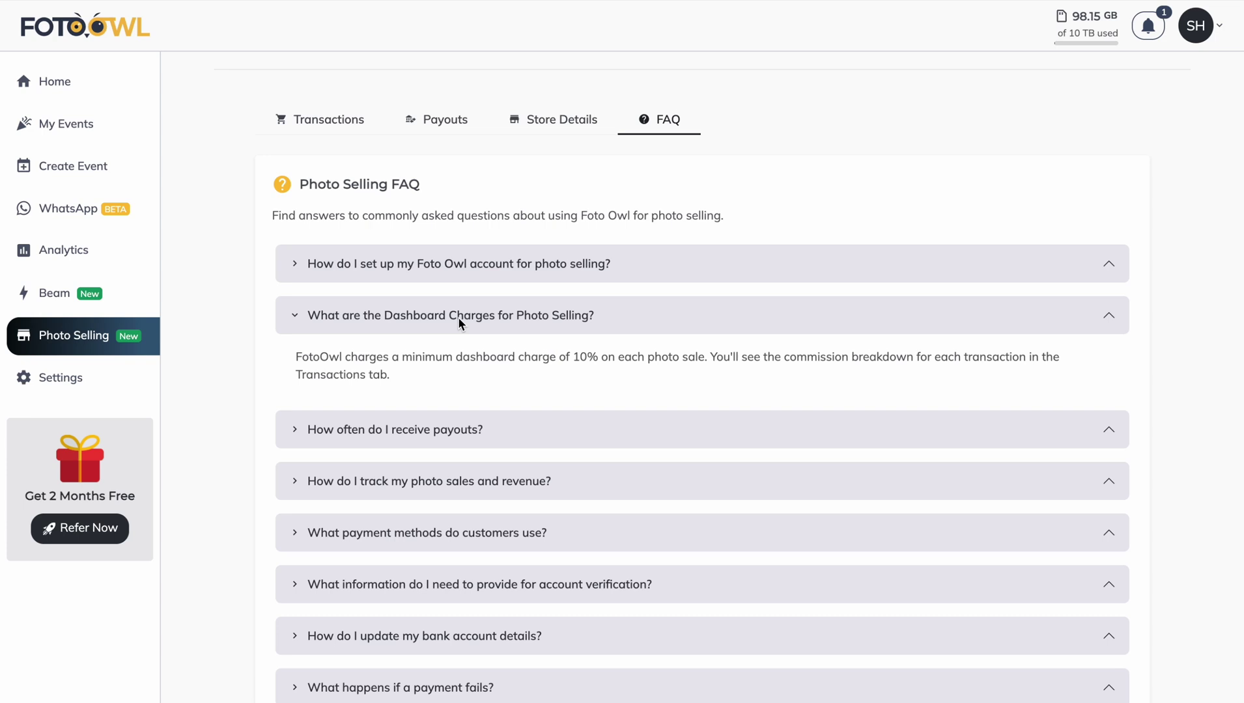
{"action": "left_click", "coordinate": [458, 317]}
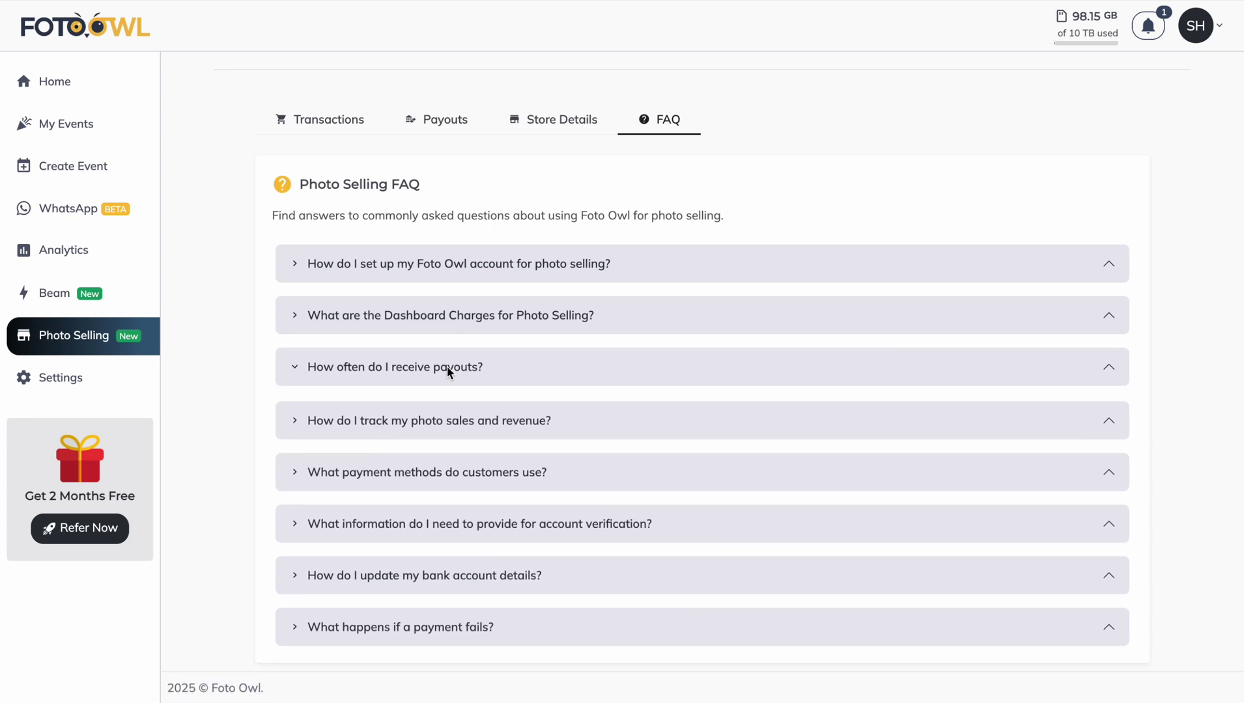
{"action": "left_click", "coordinate": [446, 366]}
{"action": "left_click", "coordinate": [447, 367]}
{"action": "left_click", "coordinate": [446, 367]}
{"action": "left_click", "coordinate": [446, 366]}
Review the Payouts, Store Details and Transactions tabs, then start a new event.
{"action": "scroll", "coordinate": [487, 357], "scroll_direction": "up", "scroll_amount": 1}
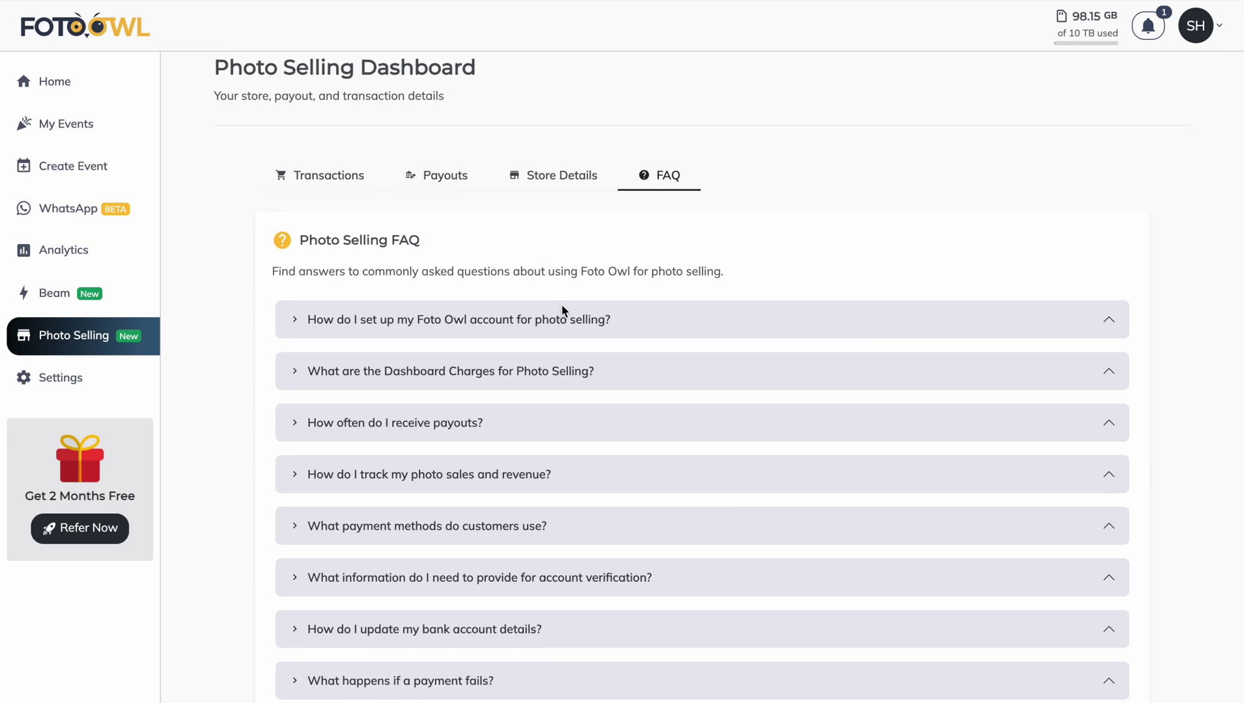
{"action": "scroll", "coordinate": [562, 306], "scroll_direction": "up", "scroll_amount": 1}
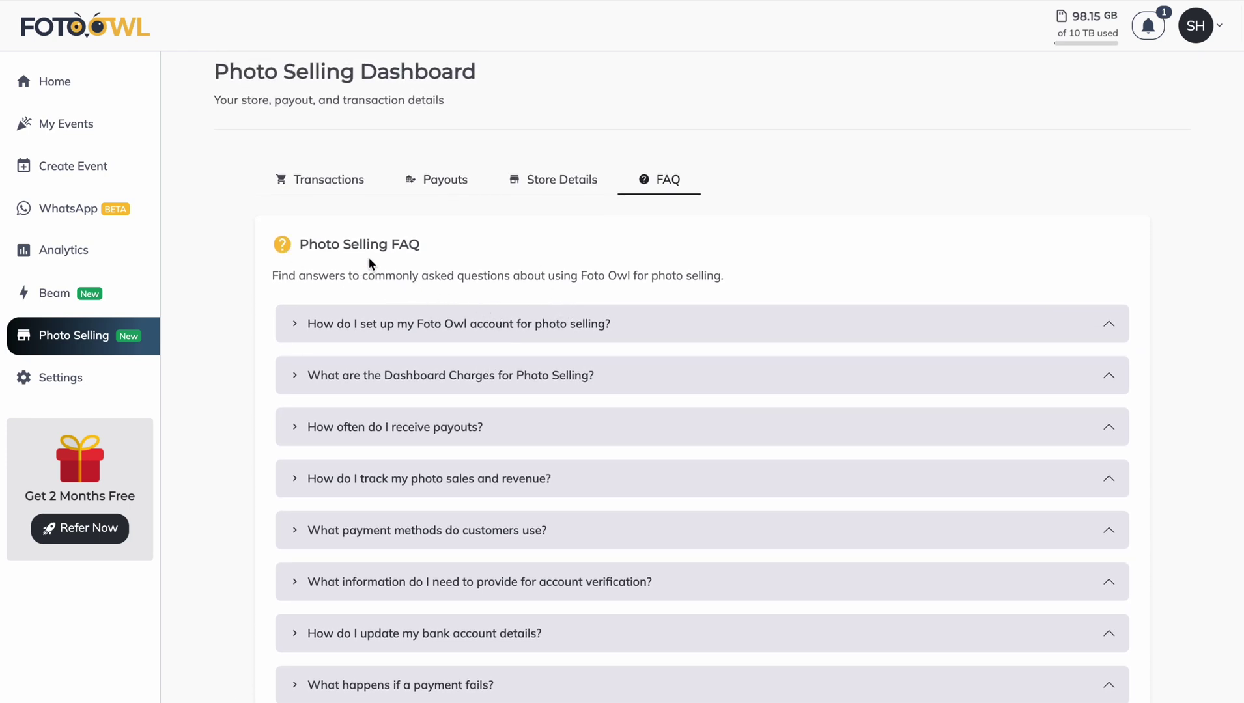
{"action": "scroll", "coordinate": [465, 288], "scroll_direction": "down", "scroll_amount": 1}
{"action": "scroll", "coordinate": [464, 294], "scroll_direction": "up", "scroll_amount": 1}
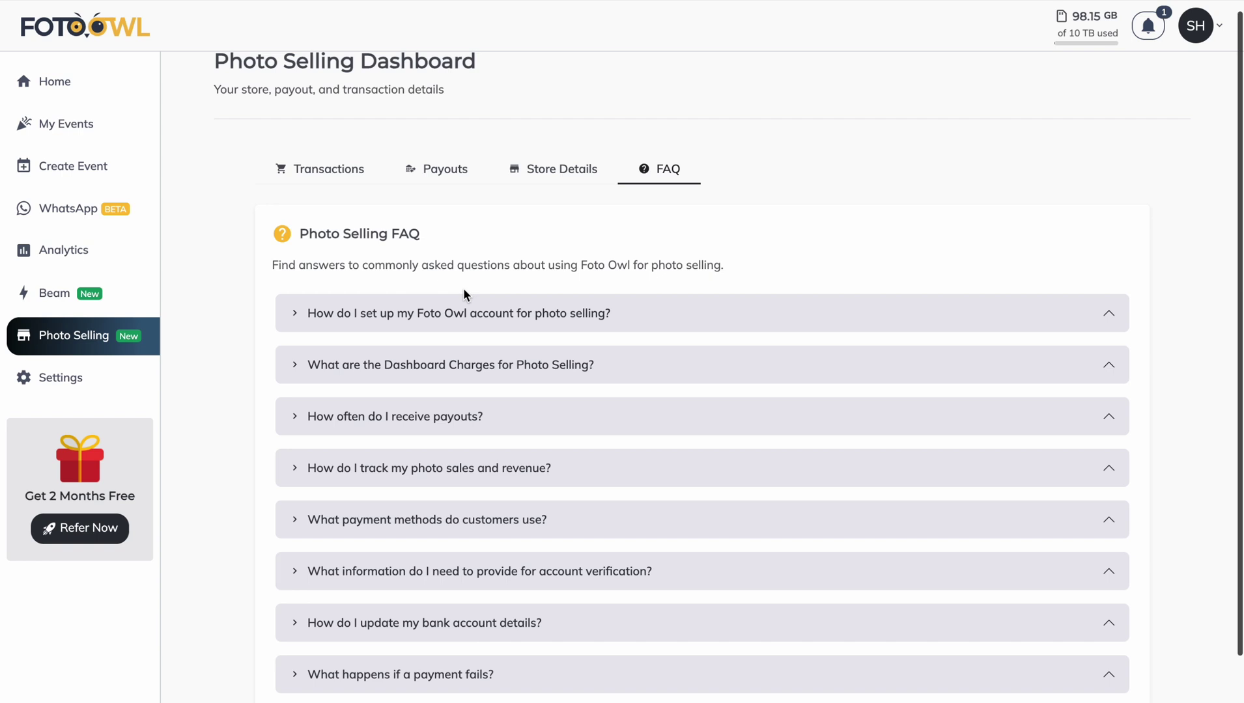
{"action": "scroll", "coordinate": [474, 417], "scroll_direction": "down", "scroll_amount": 1}
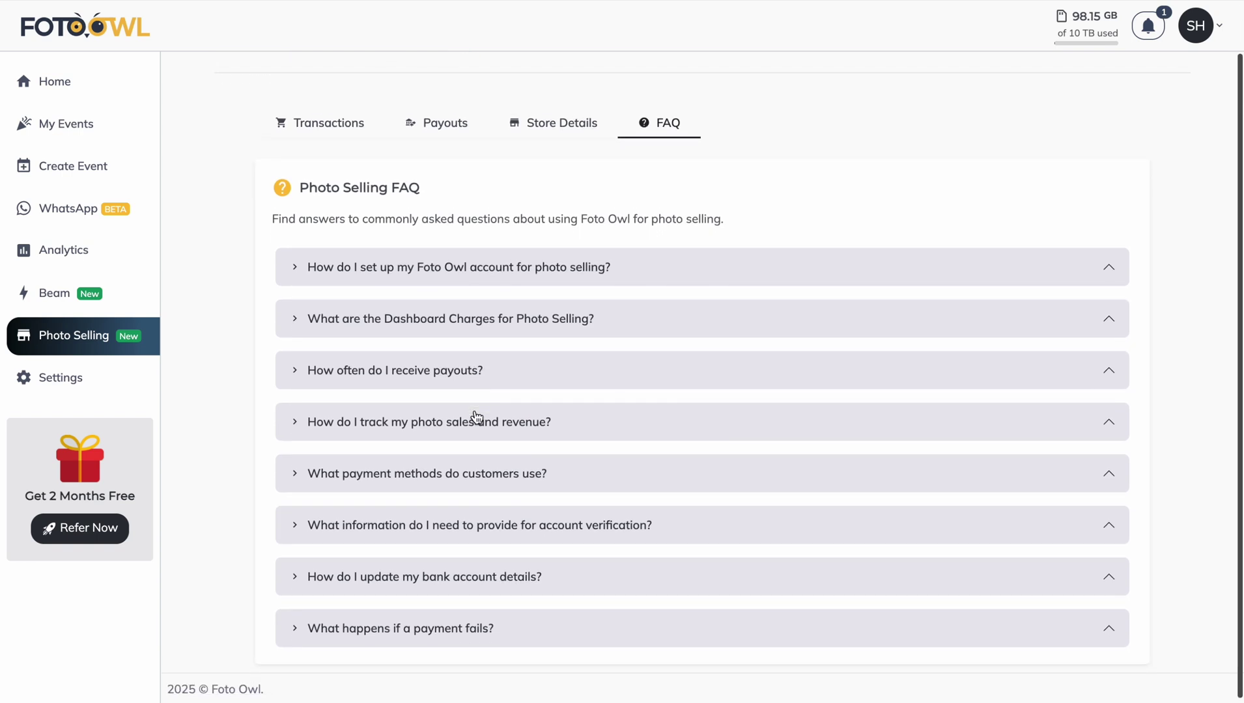
{"action": "left_click", "coordinate": [463, 122]}
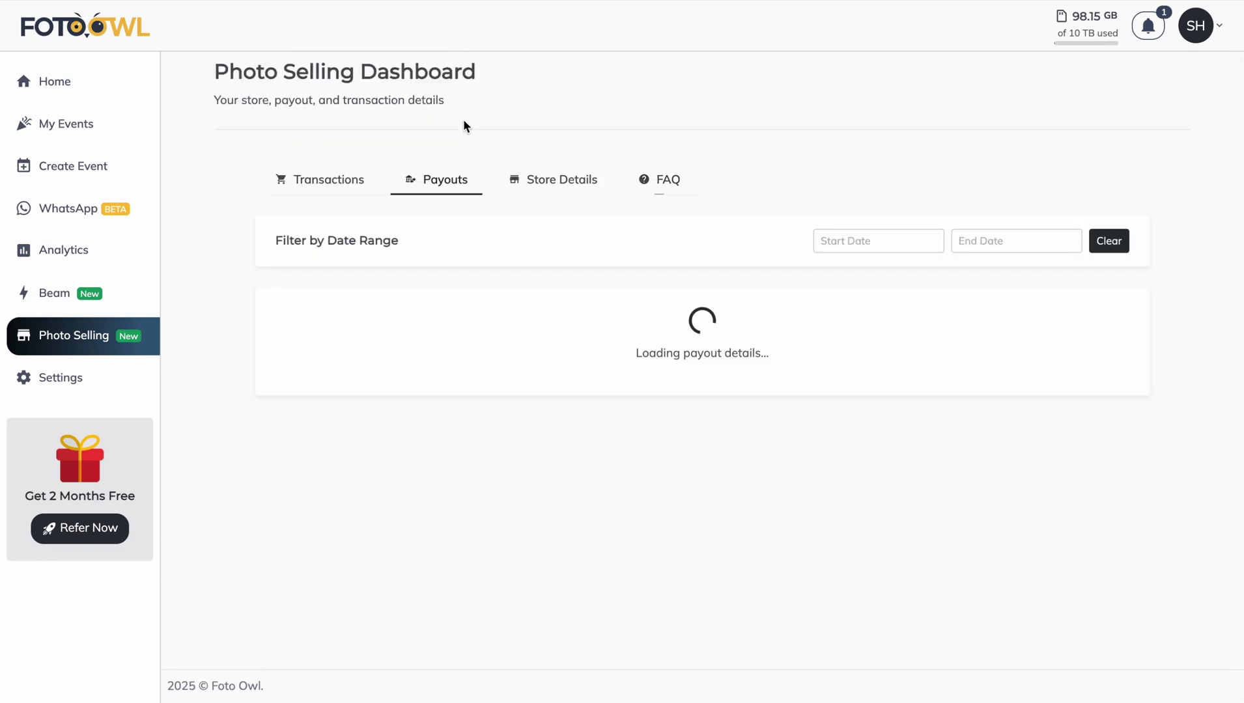
{"action": "left_click", "coordinate": [563, 181]}
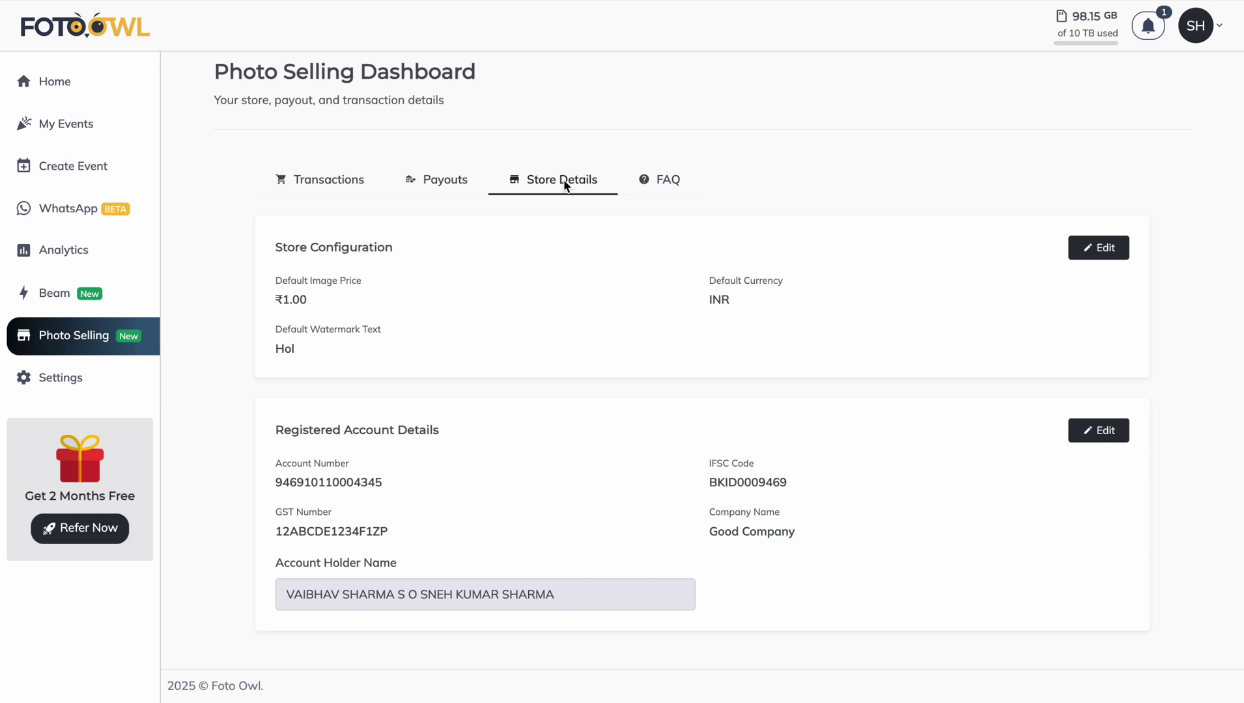
{"action": "left_click", "coordinate": [342, 182]}
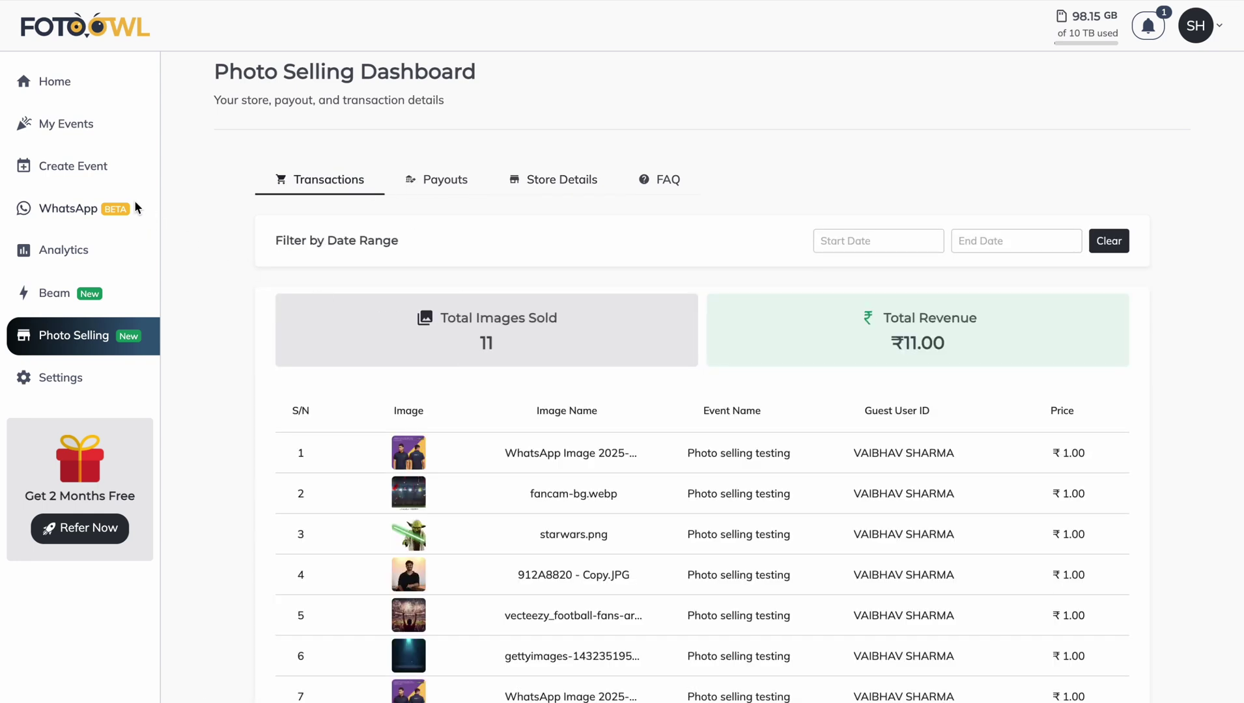
{"action": "left_click", "coordinate": [103, 173]}
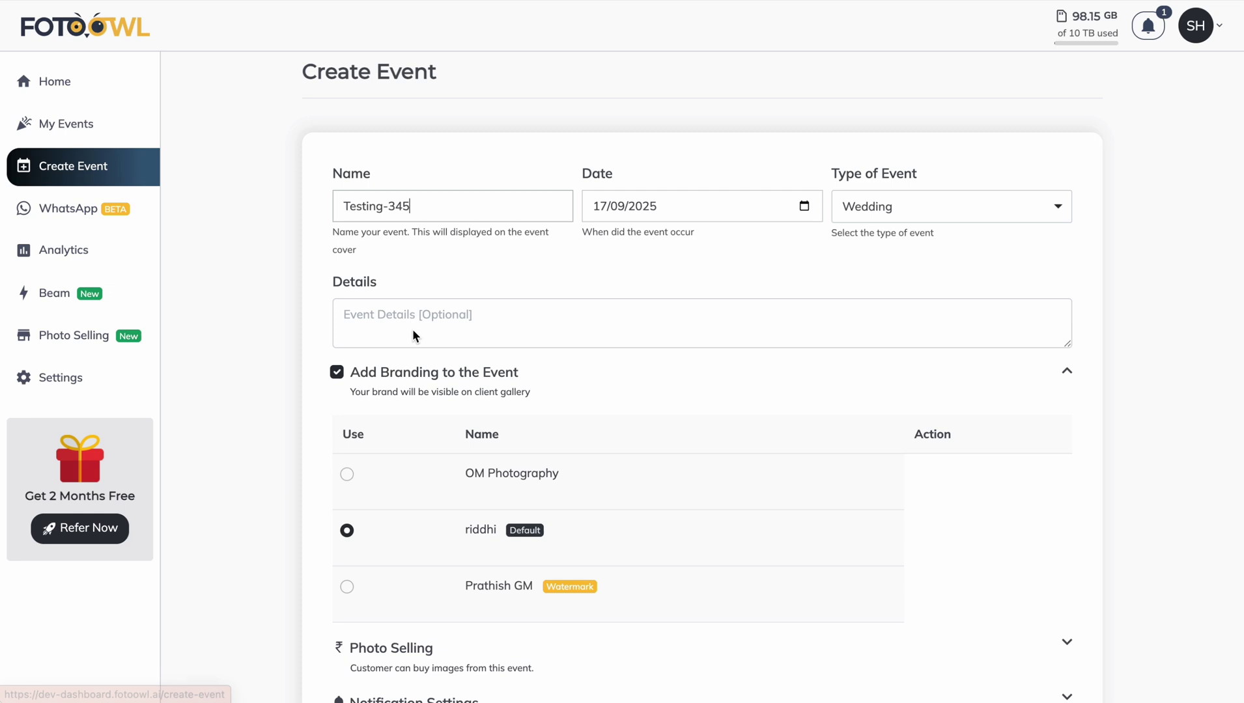
Enable photo selling for Testing-345 and change the image price from 1 to 2.
{"action": "scroll", "coordinate": [414, 333], "scroll_direction": "down", "scroll_amount": 5}
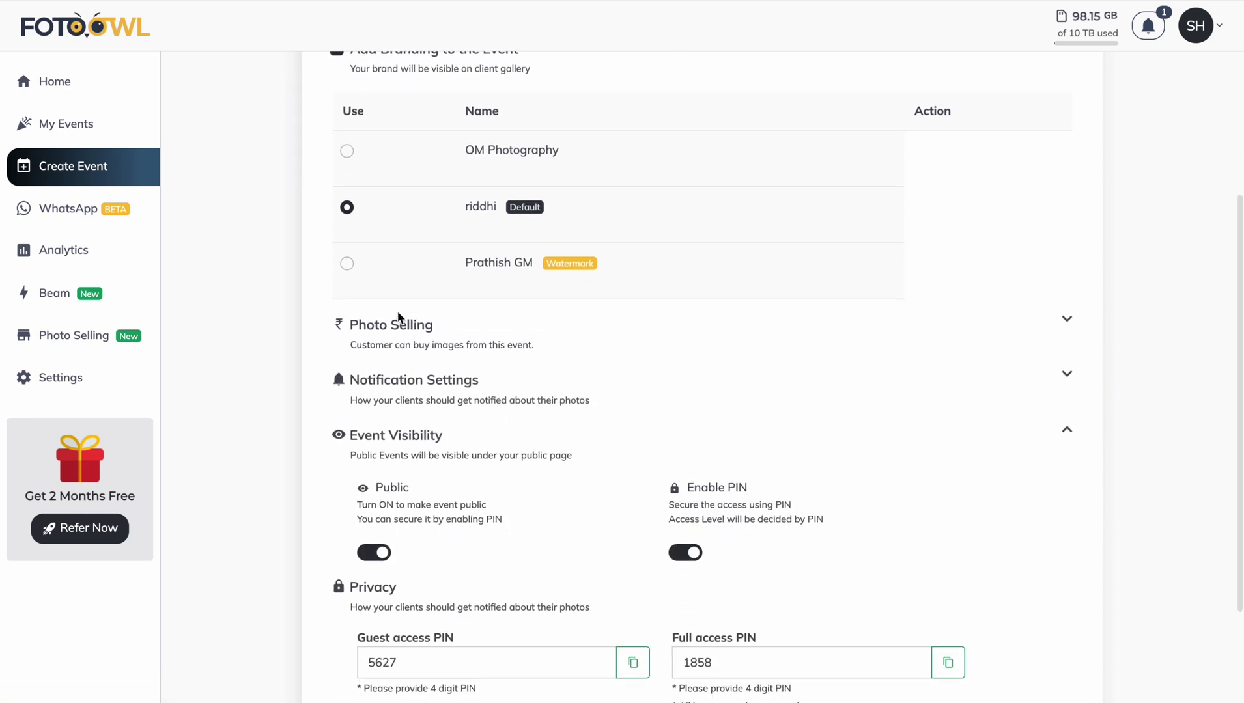
{"action": "left_click", "coordinate": [395, 327]}
{"action": "scroll", "coordinate": [393, 325], "scroll_direction": "down", "scroll_amount": 2}
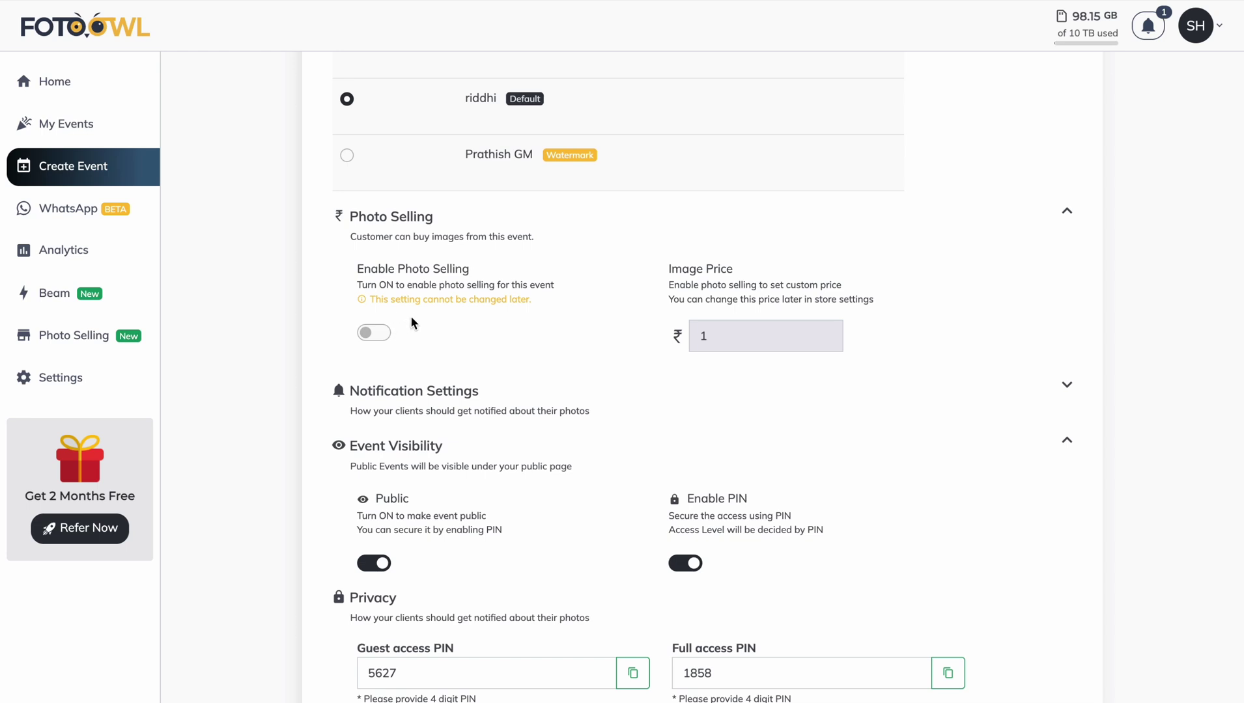
{"action": "left_click", "coordinate": [375, 332]}
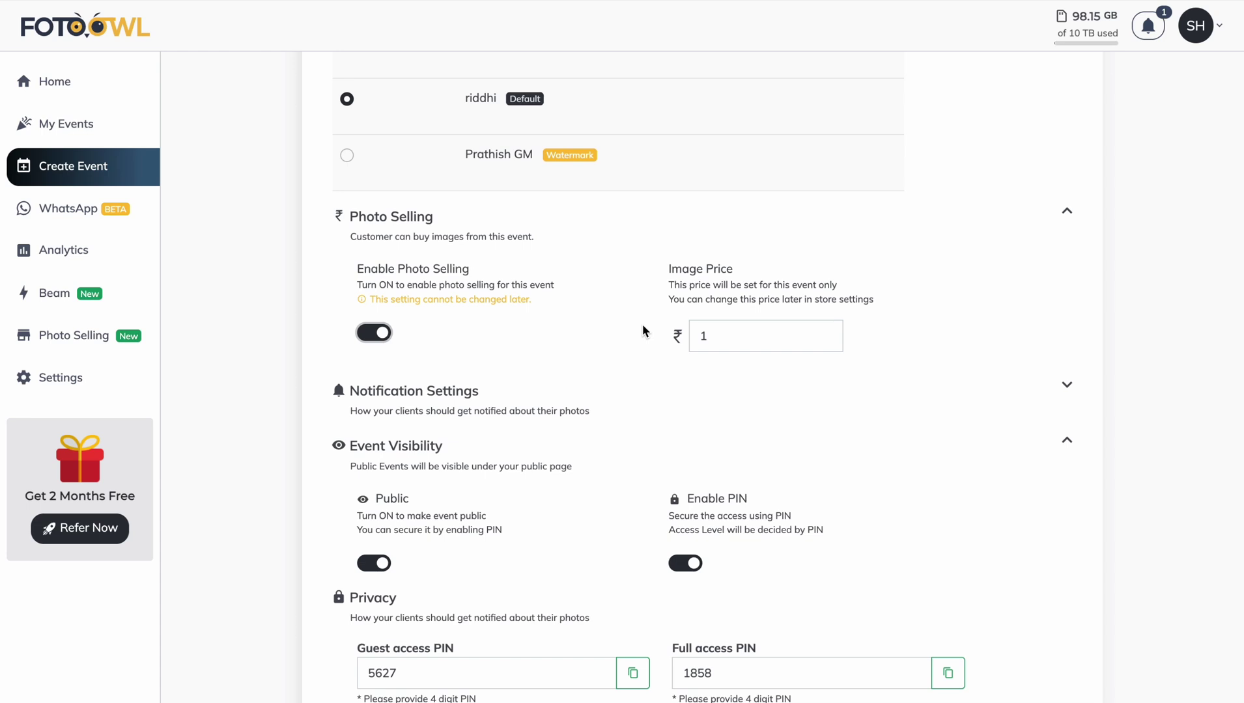
{"action": "left_click", "coordinate": [741, 334]}
{"action": "key", "text": "BackSpace"}
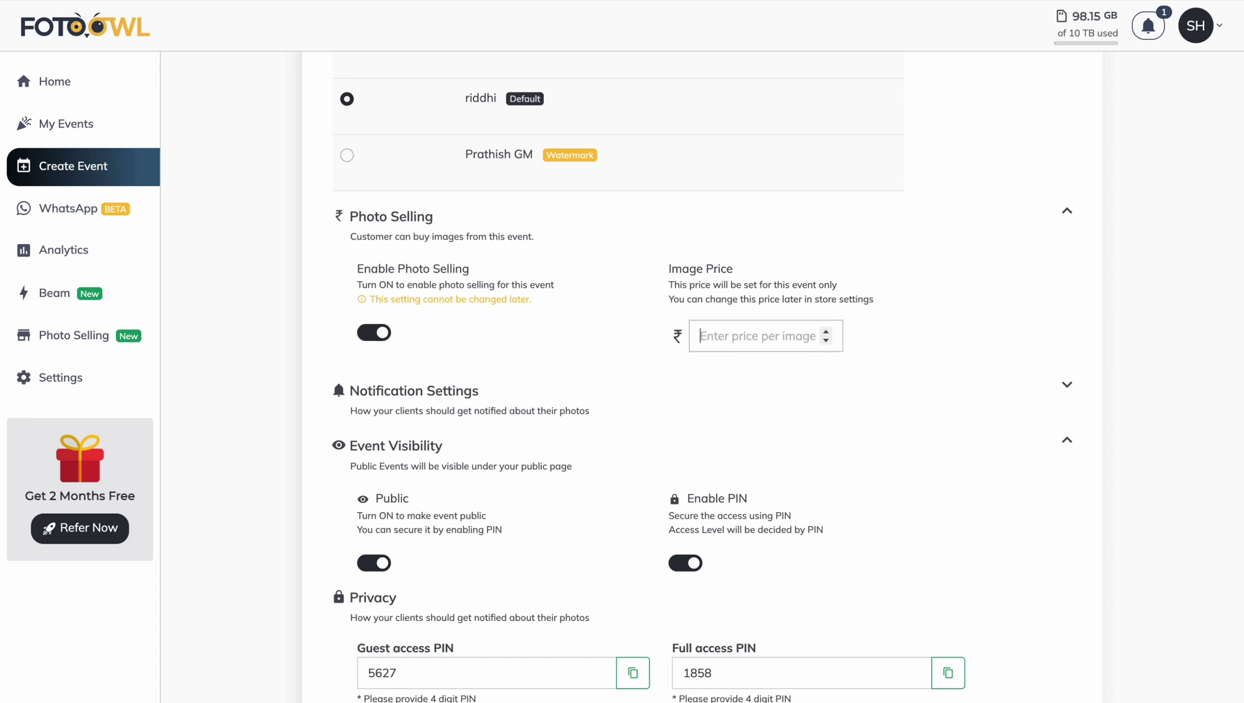
{"action": "type", "text": "2"}
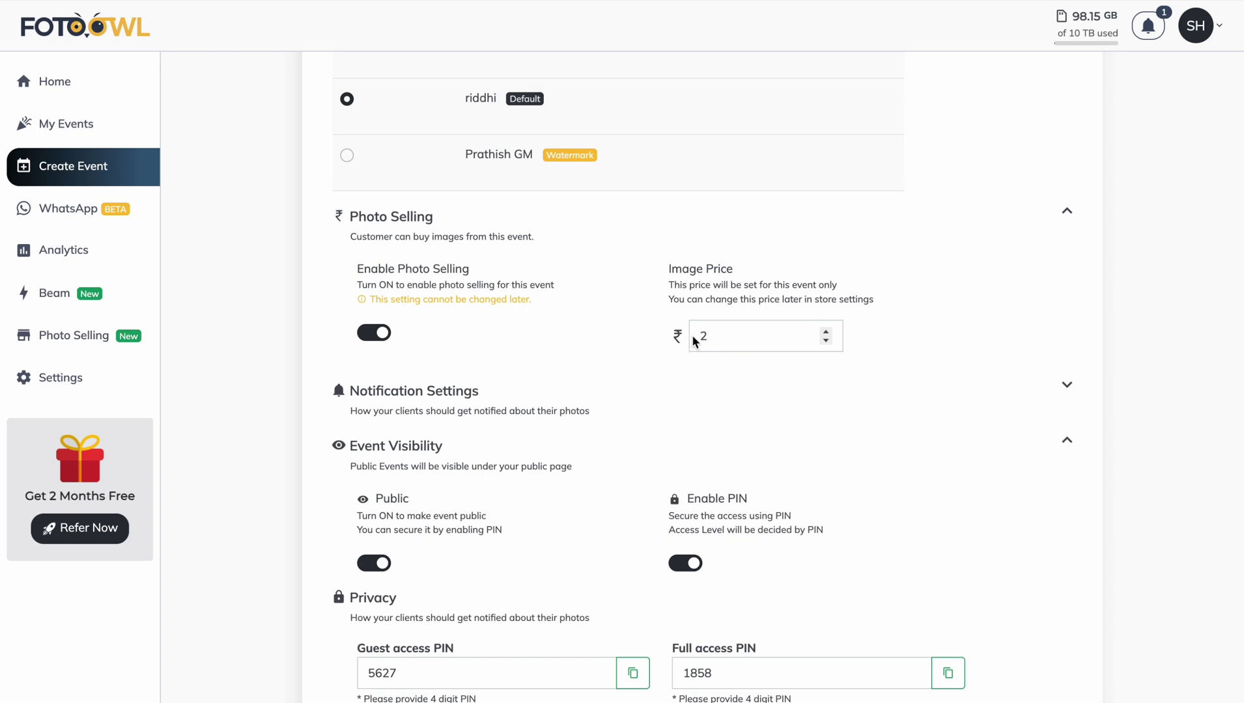
Check the store's default image price in Store Details on the selling dashboard.
{"action": "left_click", "coordinate": [59, 337]}
{"action": "left_click", "coordinate": [575, 185]}
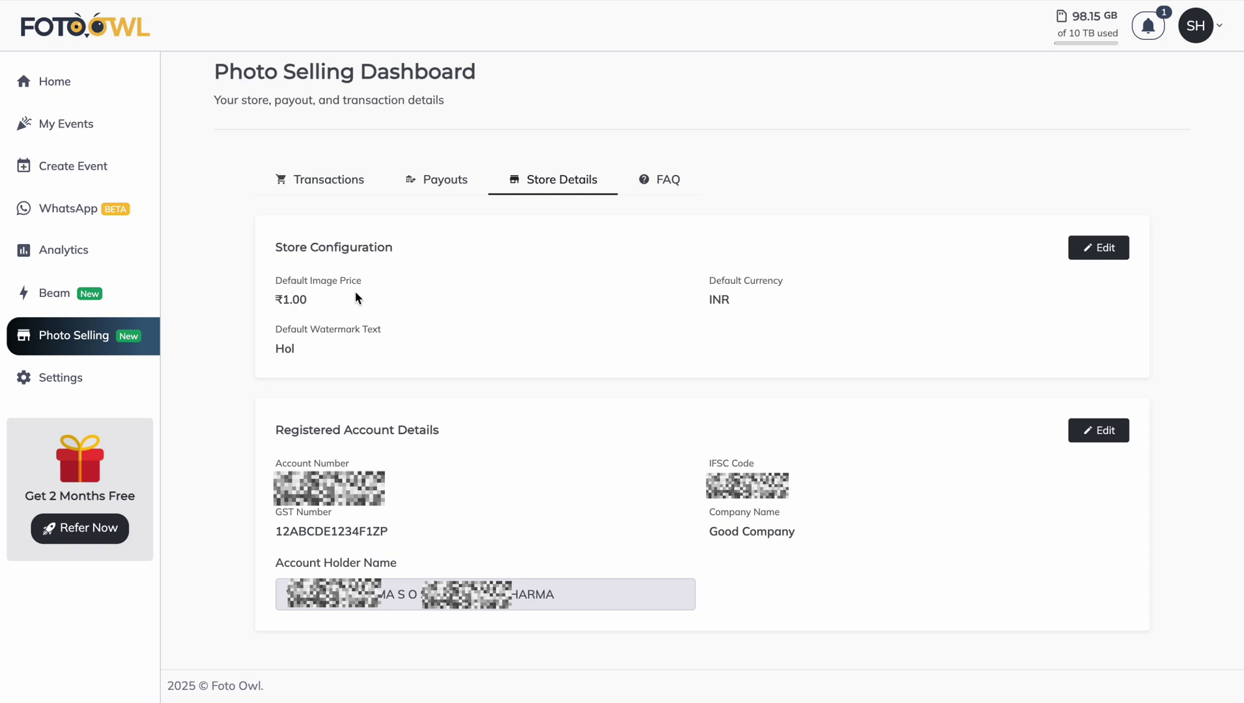
{"action": "left_click", "coordinate": [85, 172]}
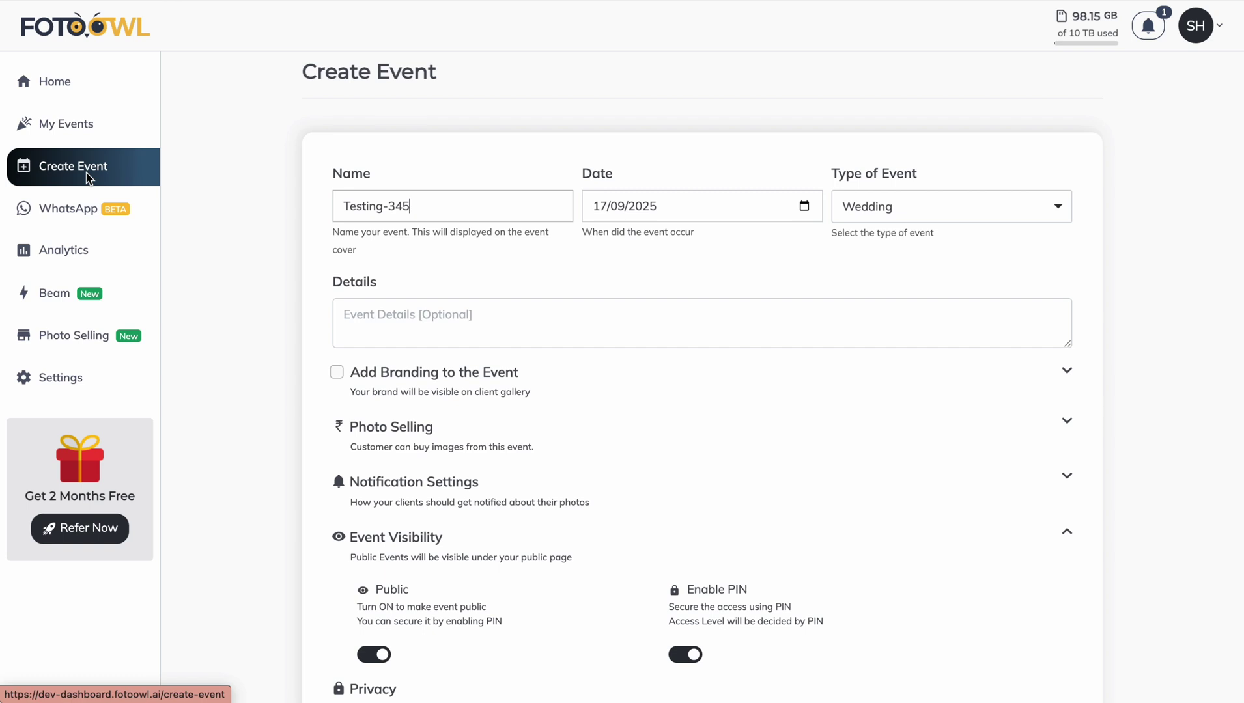
Confirm the ₹2 price under Photo Selling and create the Testing-345 event.
{"action": "scroll", "coordinate": [824, 511], "scroll_direction": "down", "scroll_amount": 5}
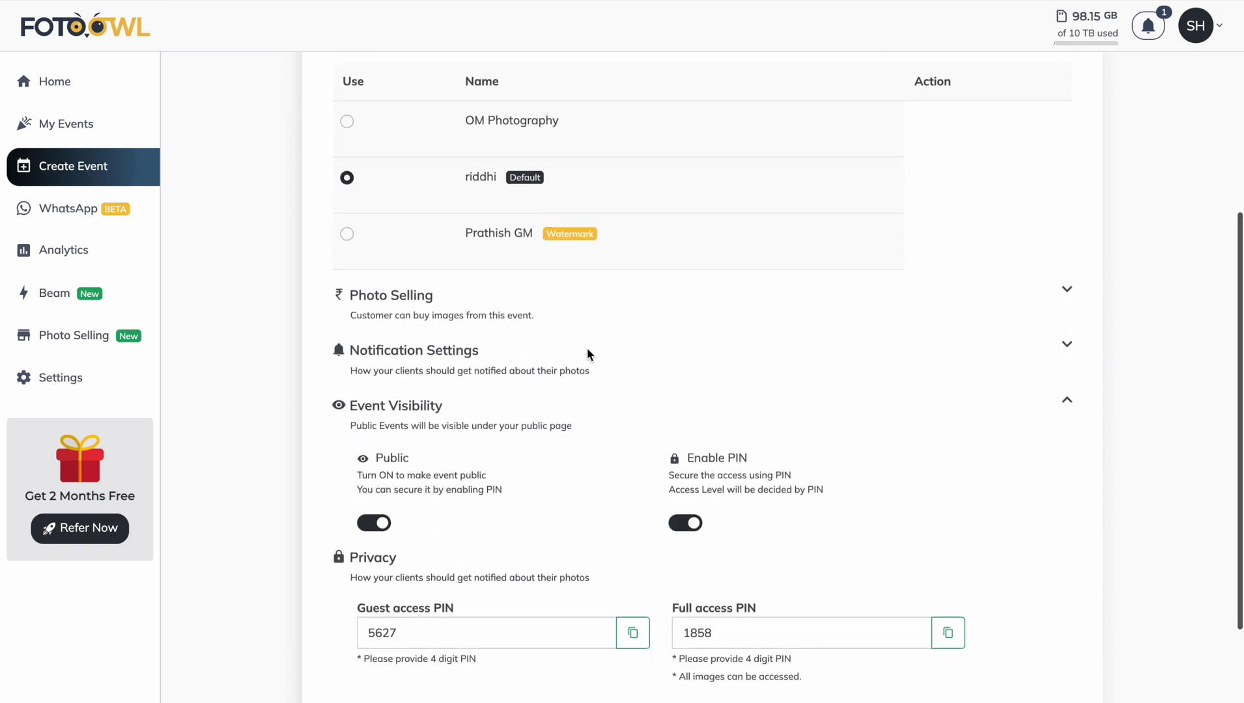
{"action": "left_click", "coordinate": [560, 316]}
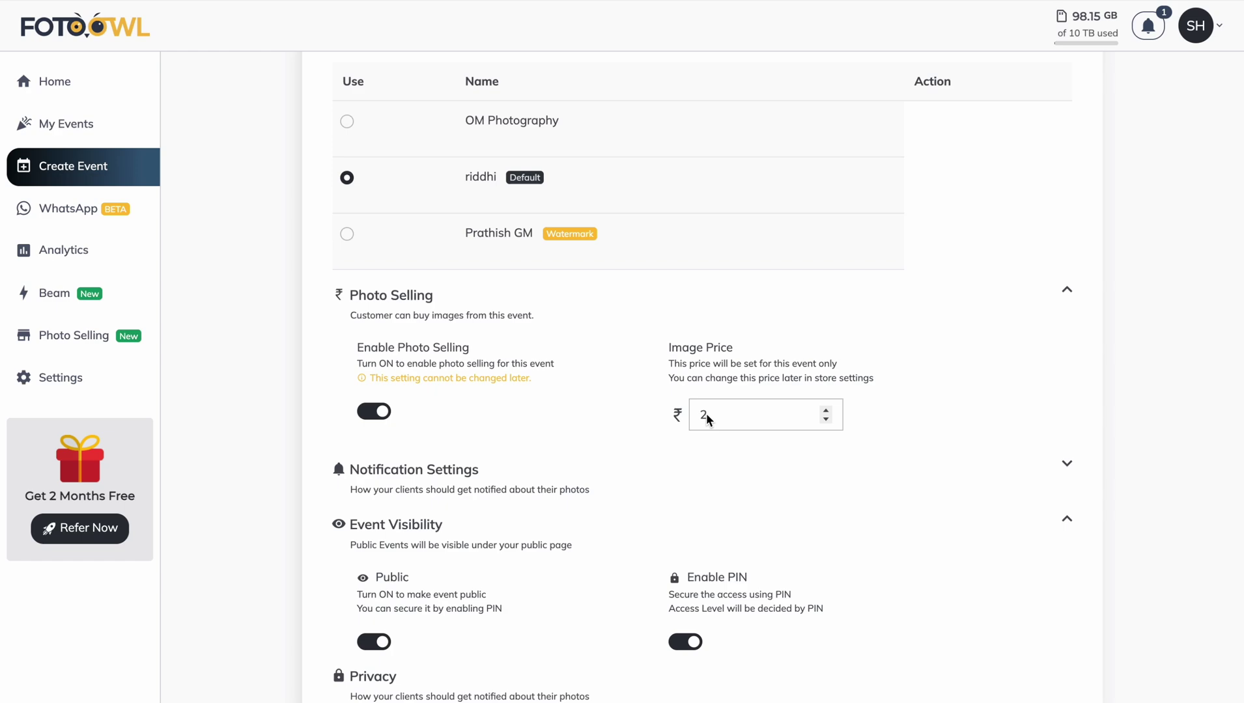
{"action": "scroll", "coordinate": [552, 504], "scroll_direction": "down", "scroll_amount": 1}
{"action": "scroll", "coordinate": [551, 503], "scroll_direction": "down", "scroll_amount": 3}
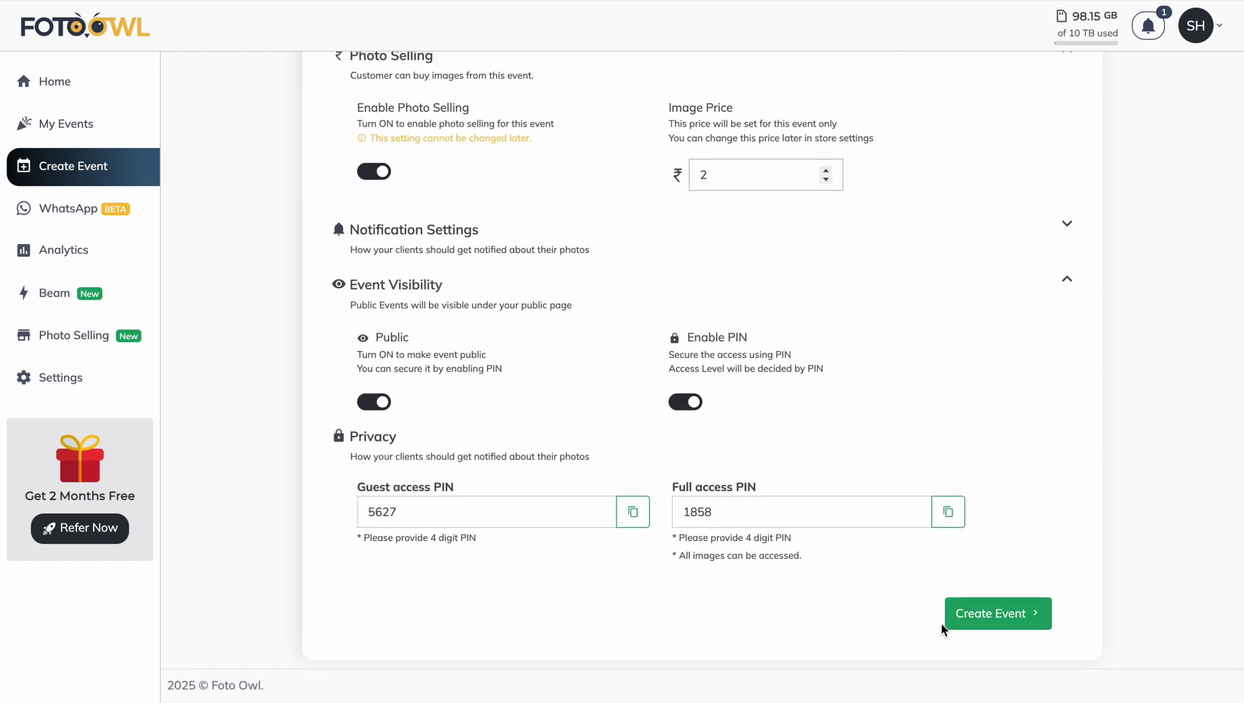
{"action": "left_click", "coordinate": [968, 614]}
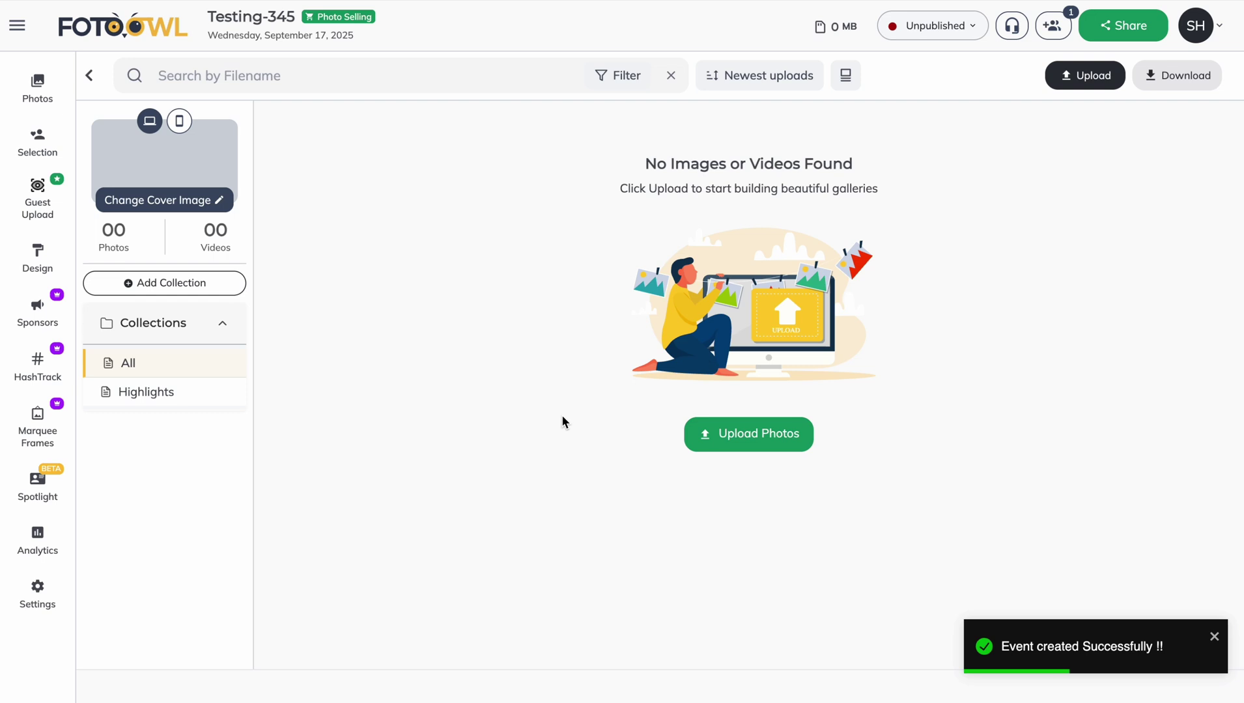
Change Testing-345's store price per image from 2 to 1 and save it.
{"action": "left_click", "coordinate": [37, 594]}
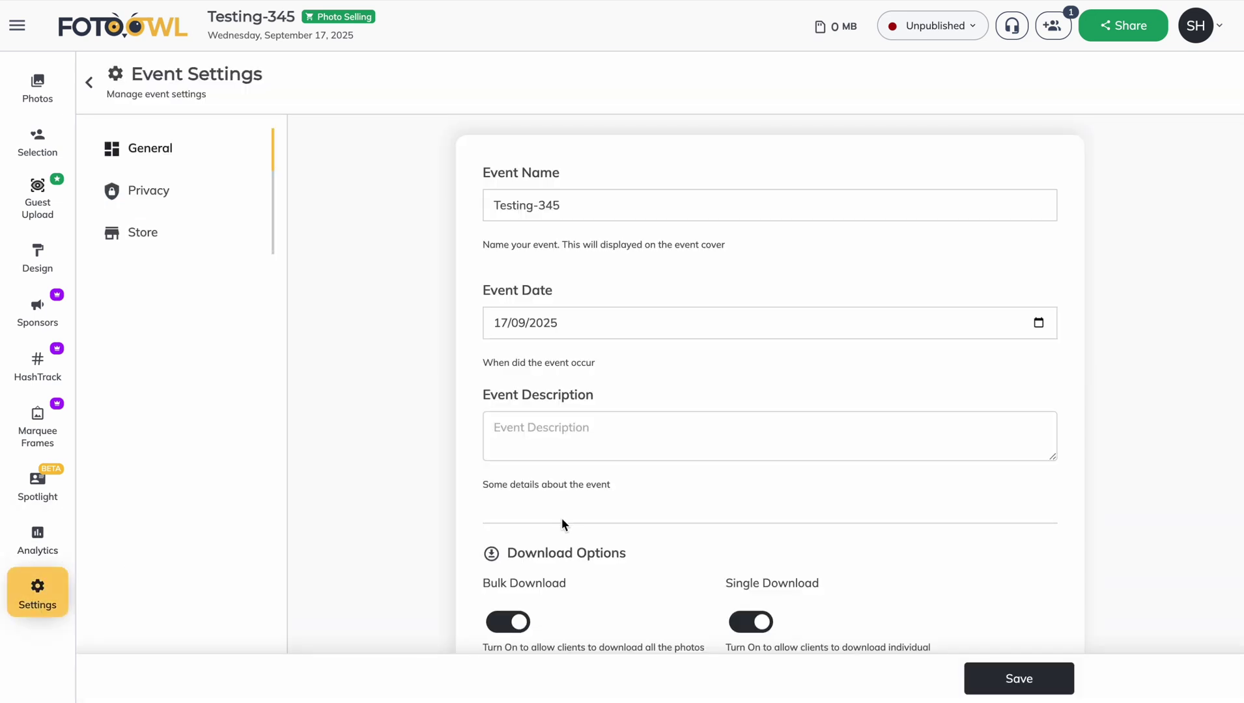
{"action": "left_click", "coordinate": [154, 242]}
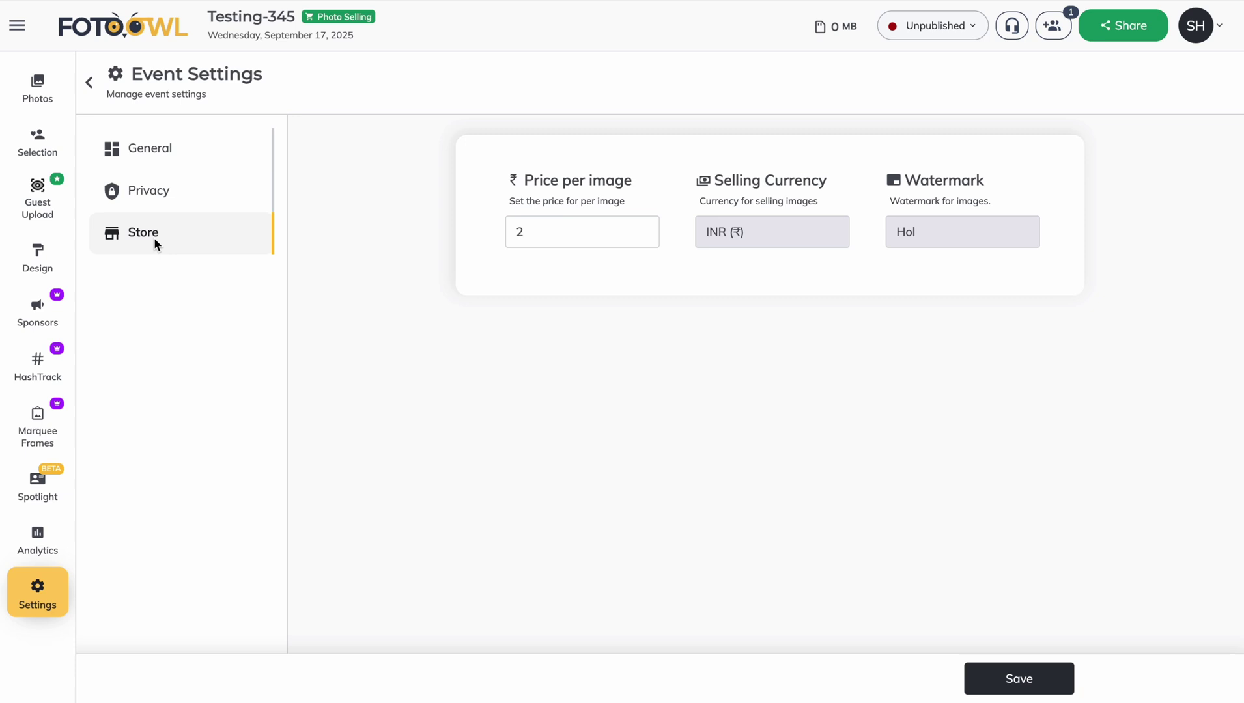
{"action": "left_click", "coordinate": [569, 238]}
{"action": "key", "text": "BackSpace"}
{"action": "type", "text": "1"}
{"action": "left_click", "coordinate": [991, 670]}
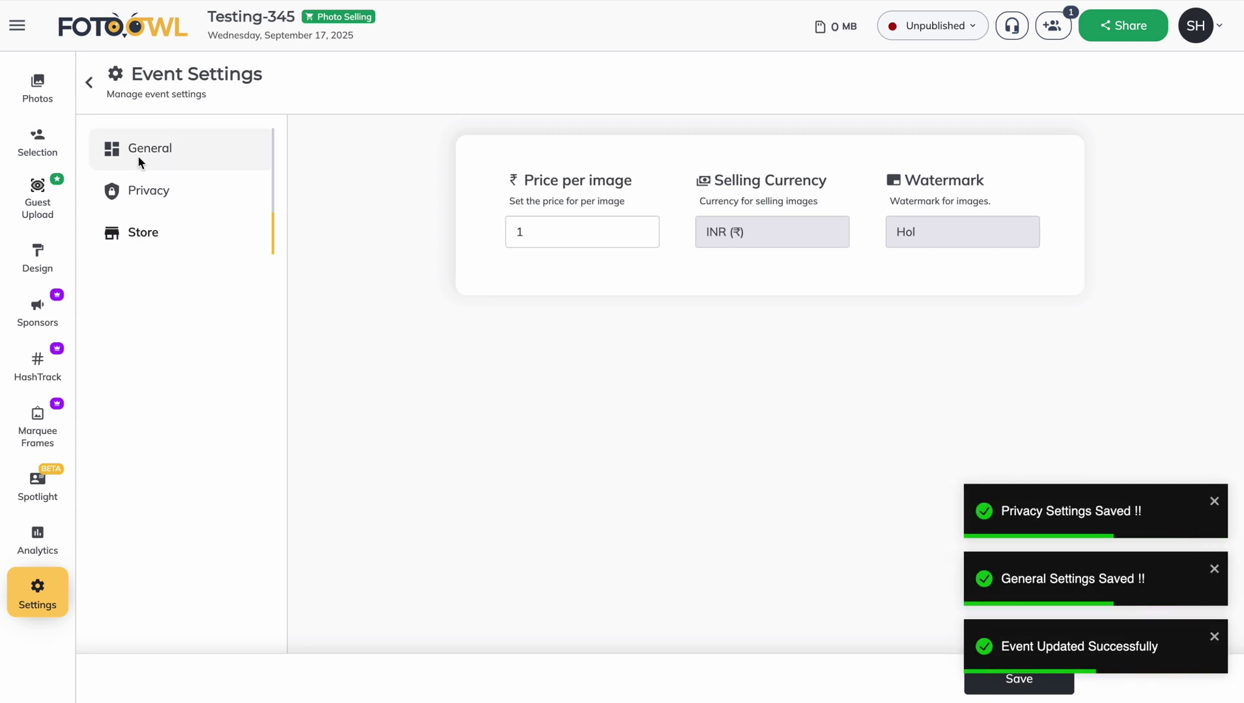
{"action": "left_click", "coordinate": [88, 87]}
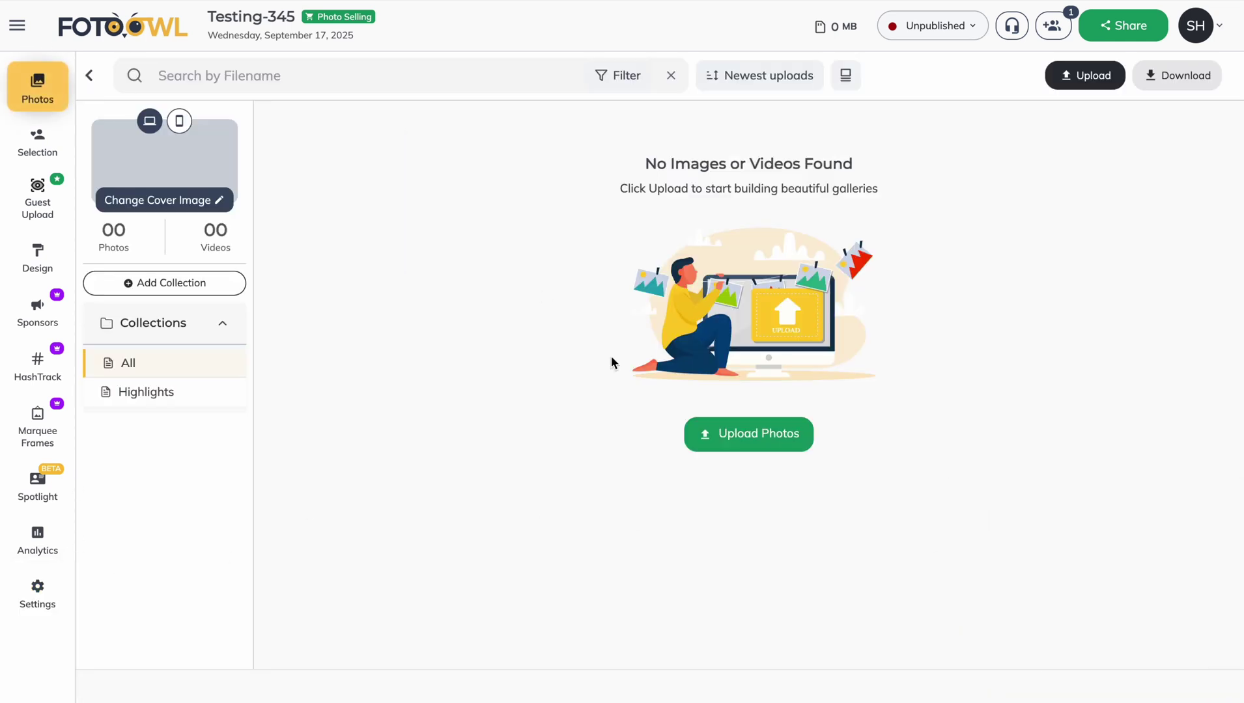
Upload a screenshot image from Documents into the Testing-345 gallery.
{"action": "left_click", "coordinate": [752, 446]}
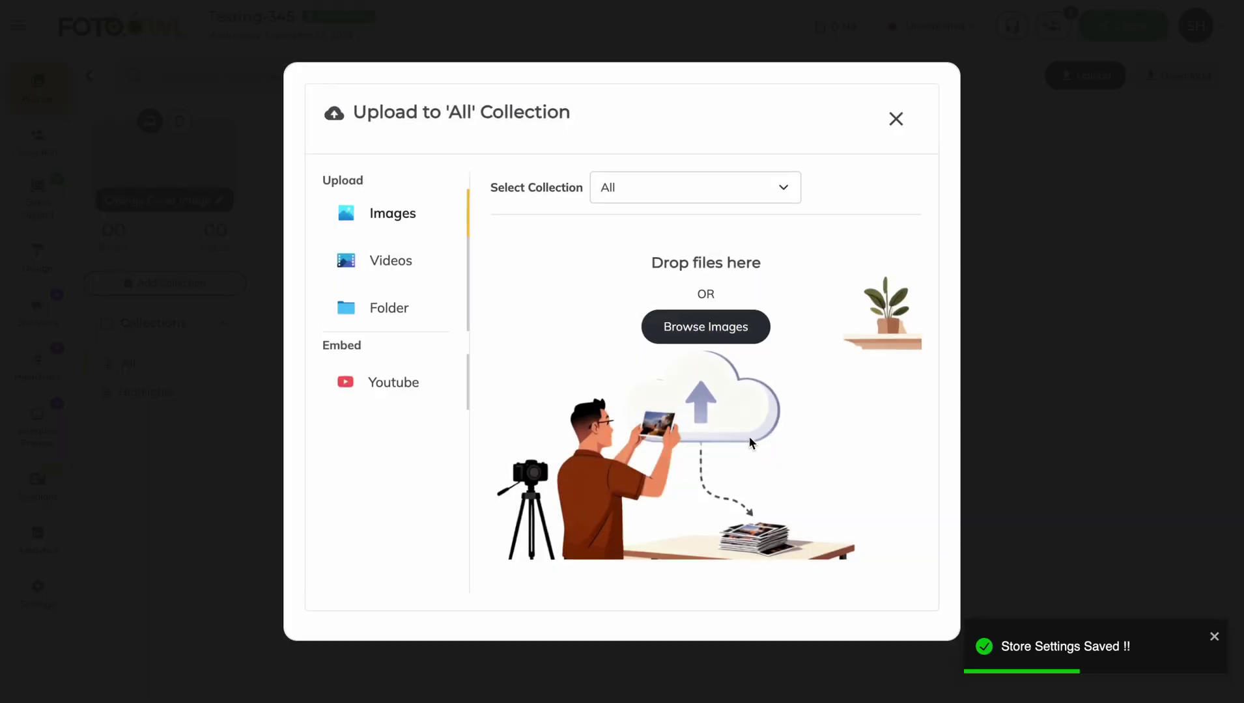
{"action": "left_click", "coordinate": [694, 327]}
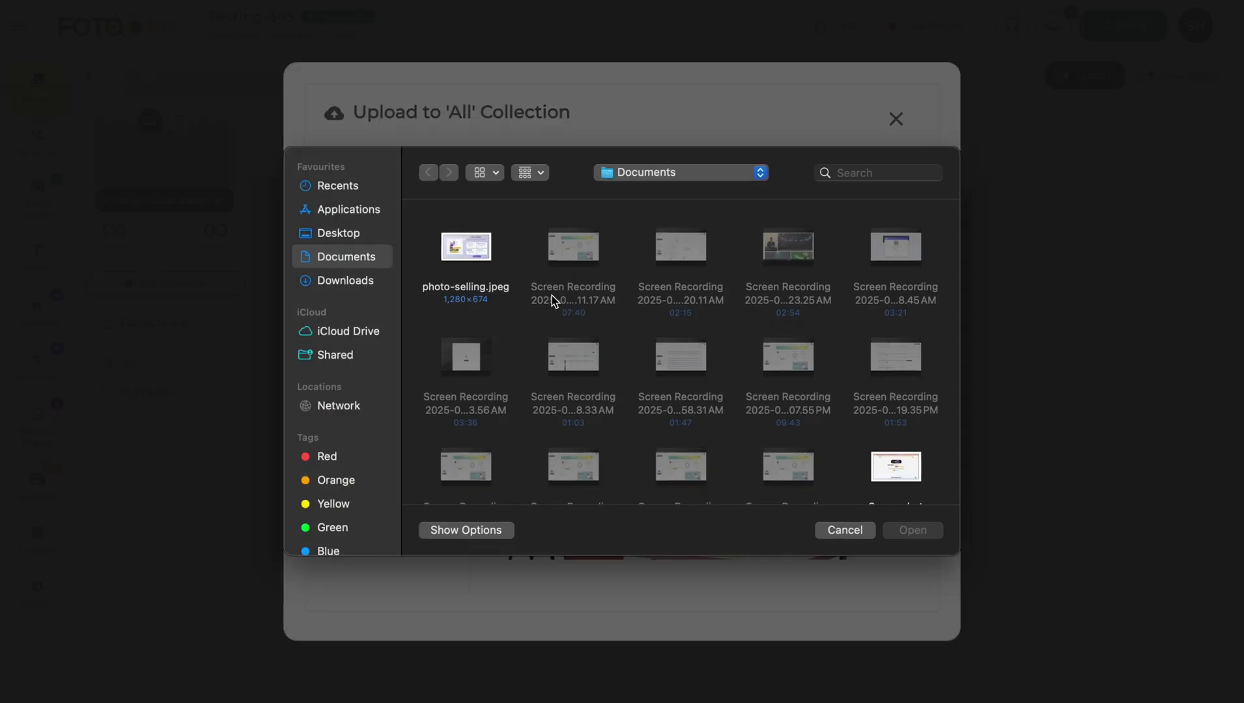
{"action": "left_click", "coordinate": [484, 239]}
{"action": "scroll", "coordinate": [873, 389], "scroll_direction": "down", "scroll_amount": 4}
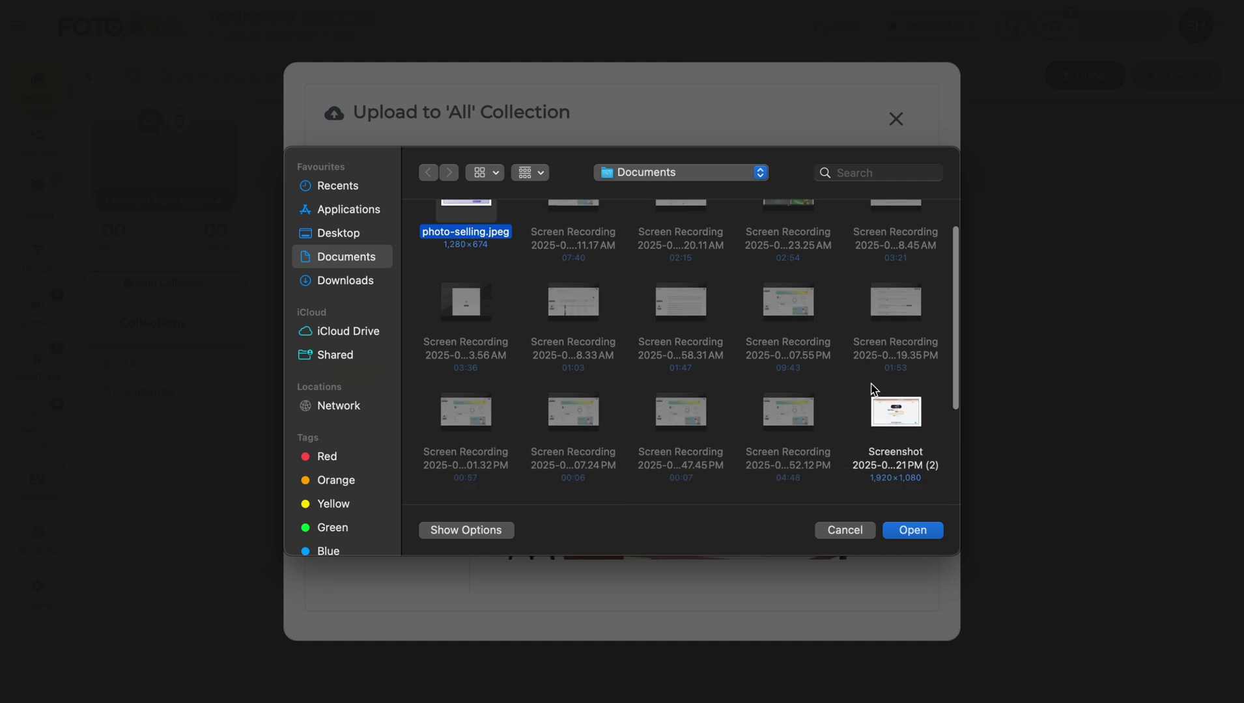
{"action": "left_click", "coordinate": [892, 352]}
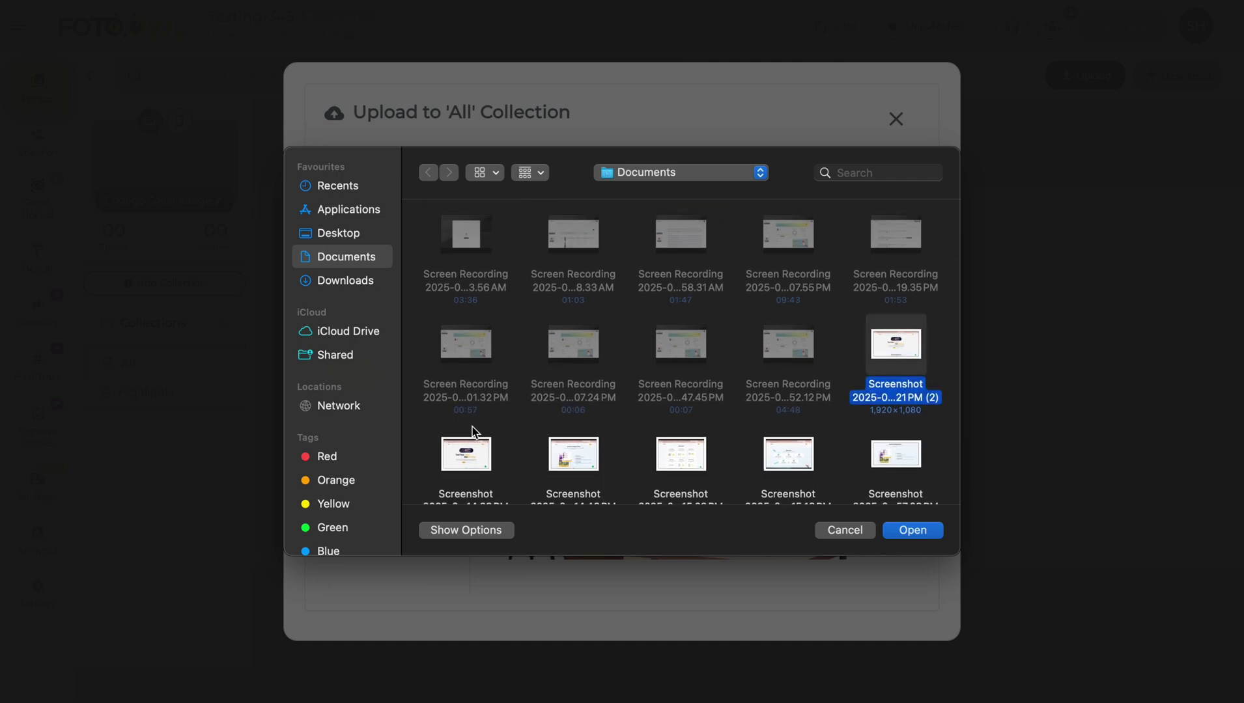
{"action": "left_click", "coordinate": [490, 468]}
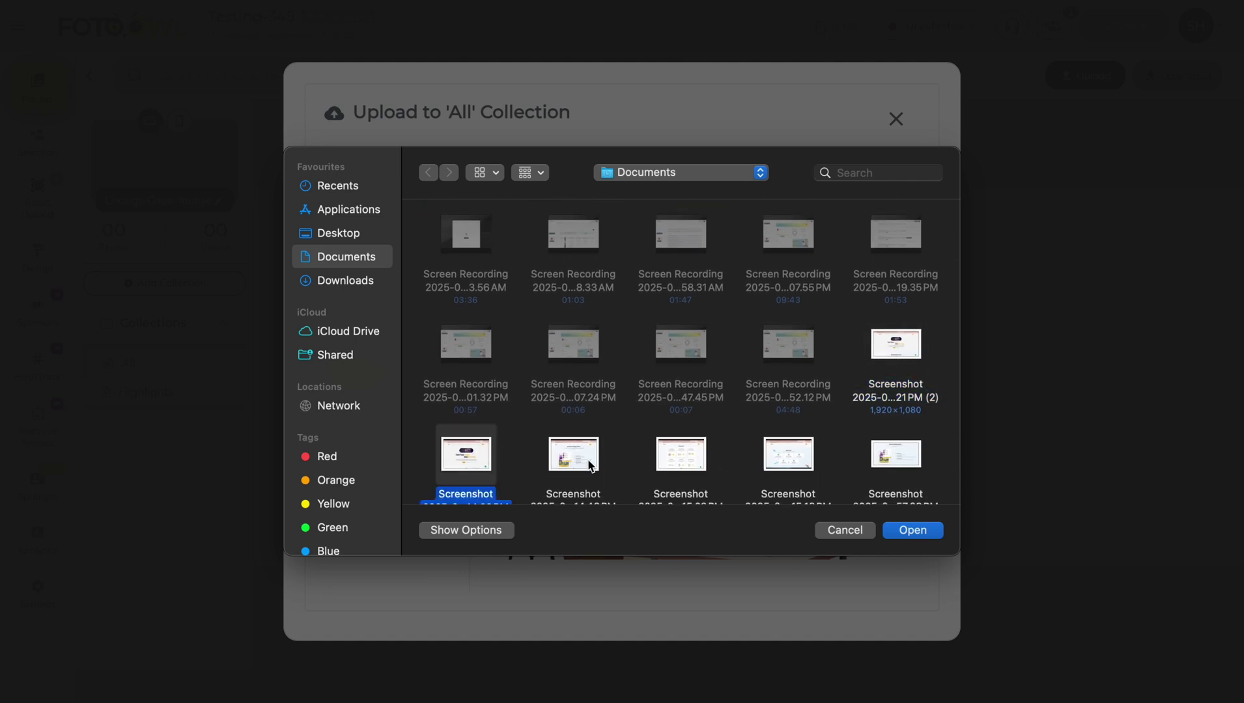
{"action": "left_click", "coordinate": [898, 533]}
{"action": "left_click", "coordinate": [673, 391]}
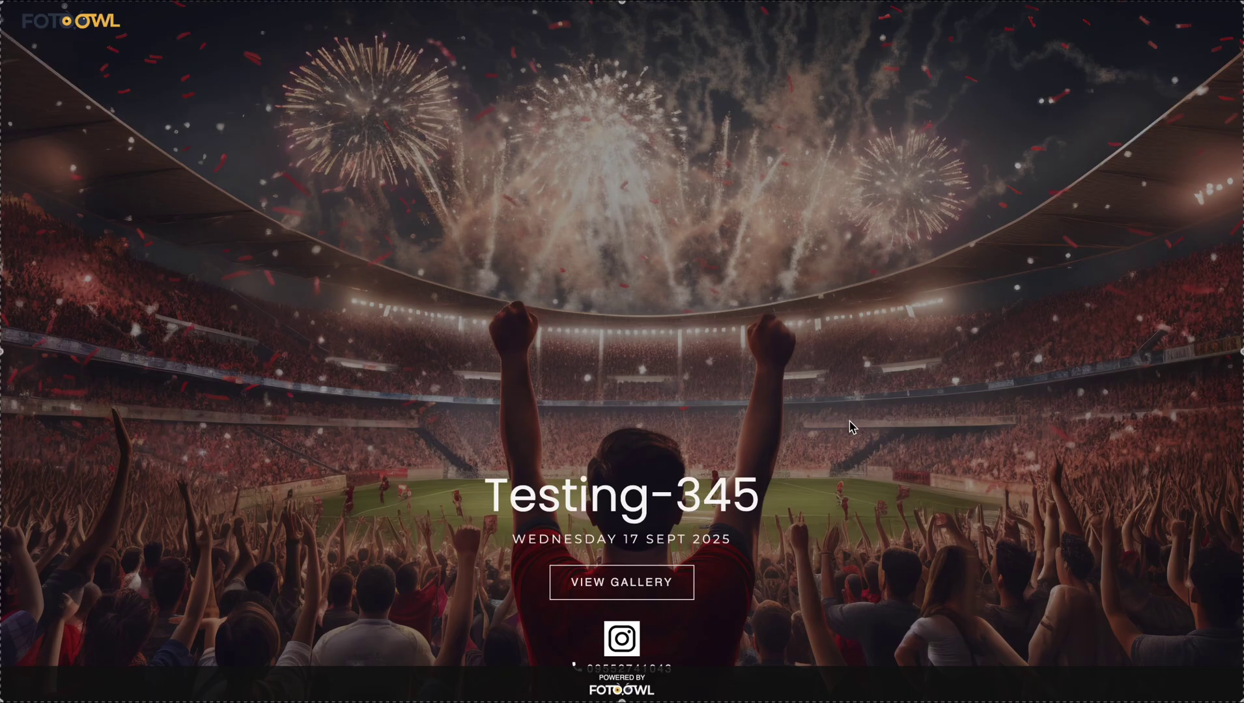
Scroll through the watermarked gallery photos and open the empty cart.
{"action": "scroll", "coordinate": [850, 427], "scroll_direction": "down", "scroll_amount": 1}
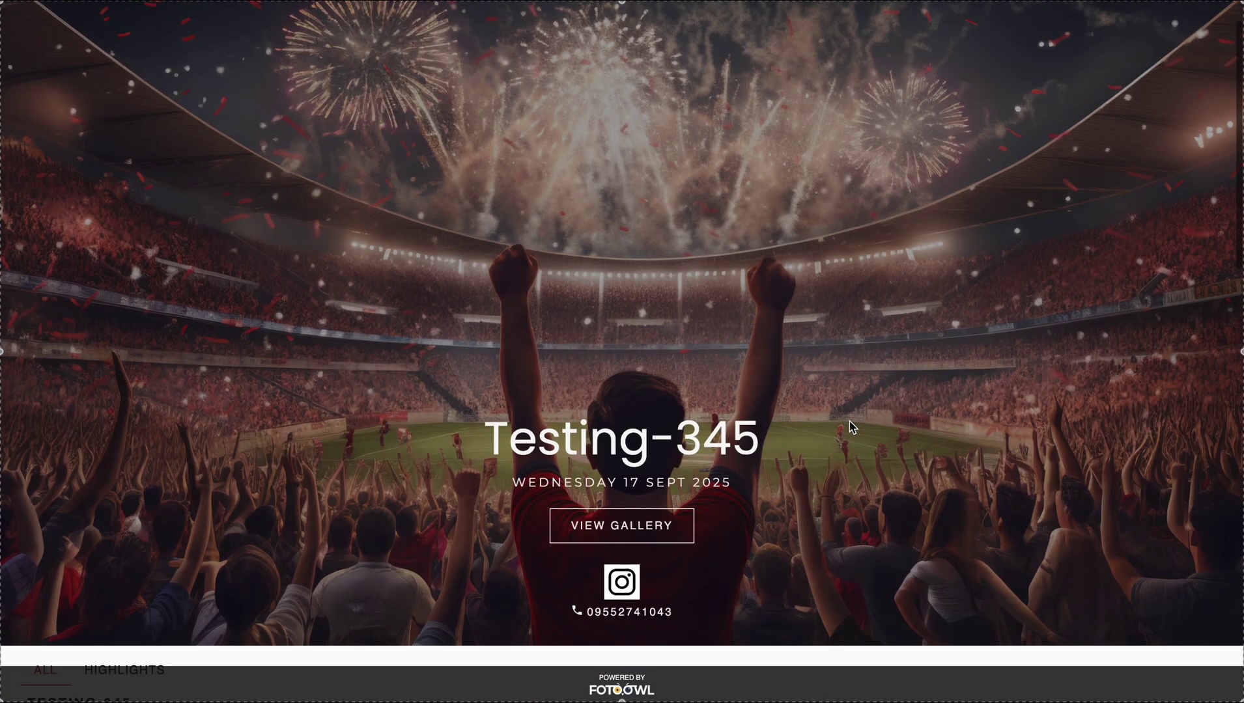
{"action": "scroll", "coordinate": [850, 427], "scroll_direction": "down", "scroll_amount": 8}
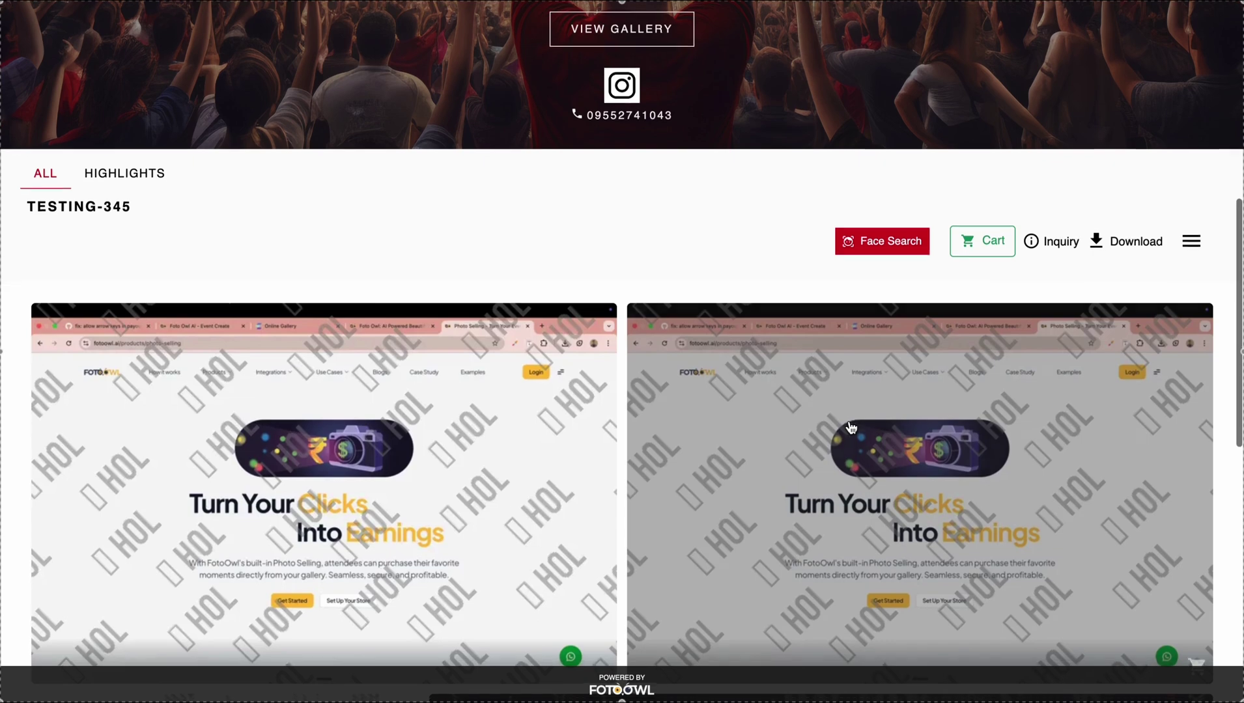
{"action": "scroll", "coordinate": [850, 427], "scroll_direction": "down", "scroll_amount": 3}
{"action": "scroll", "coordinate": [850, 428], "scroll_direction": "up", "scroll_amount": 1}
{"action": "scroll", "coordinate": [849, 427], "scroll_direction": "down", "scroll_amount": 1}
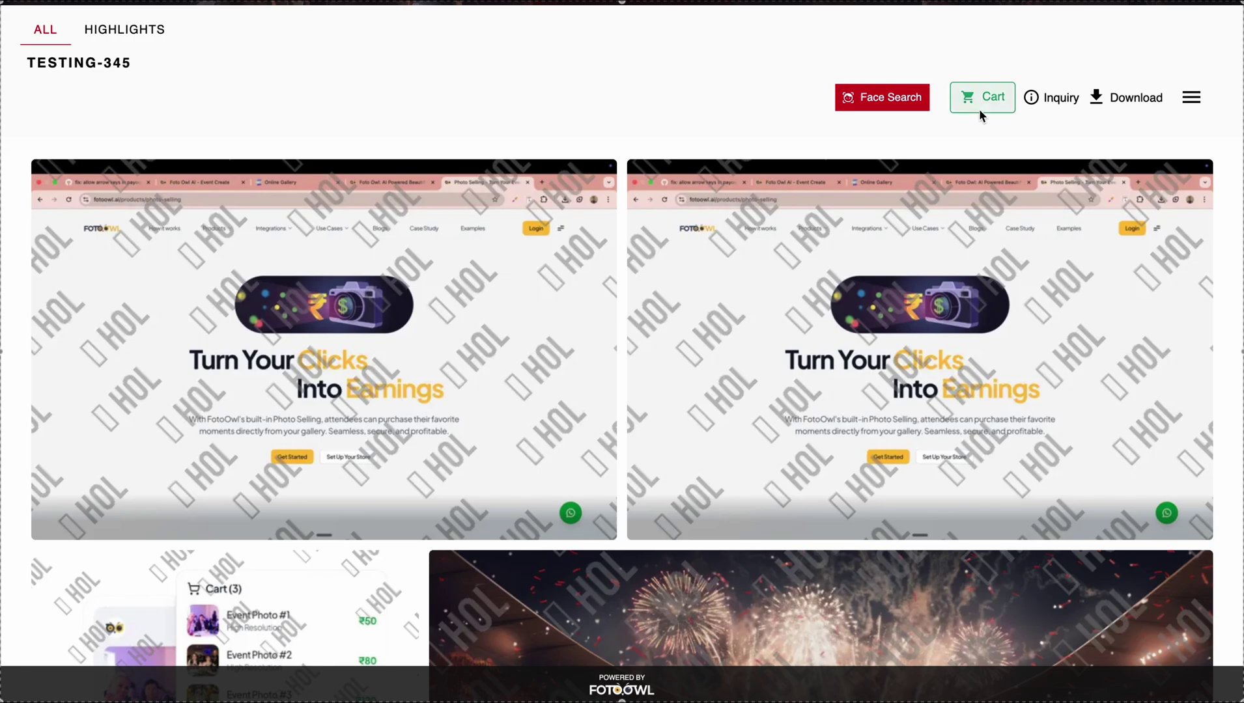
{"action": "key", "text": "XF86KbdBrightnessDown"}
{"action": "left_click", "coordinate": [983, 108]}
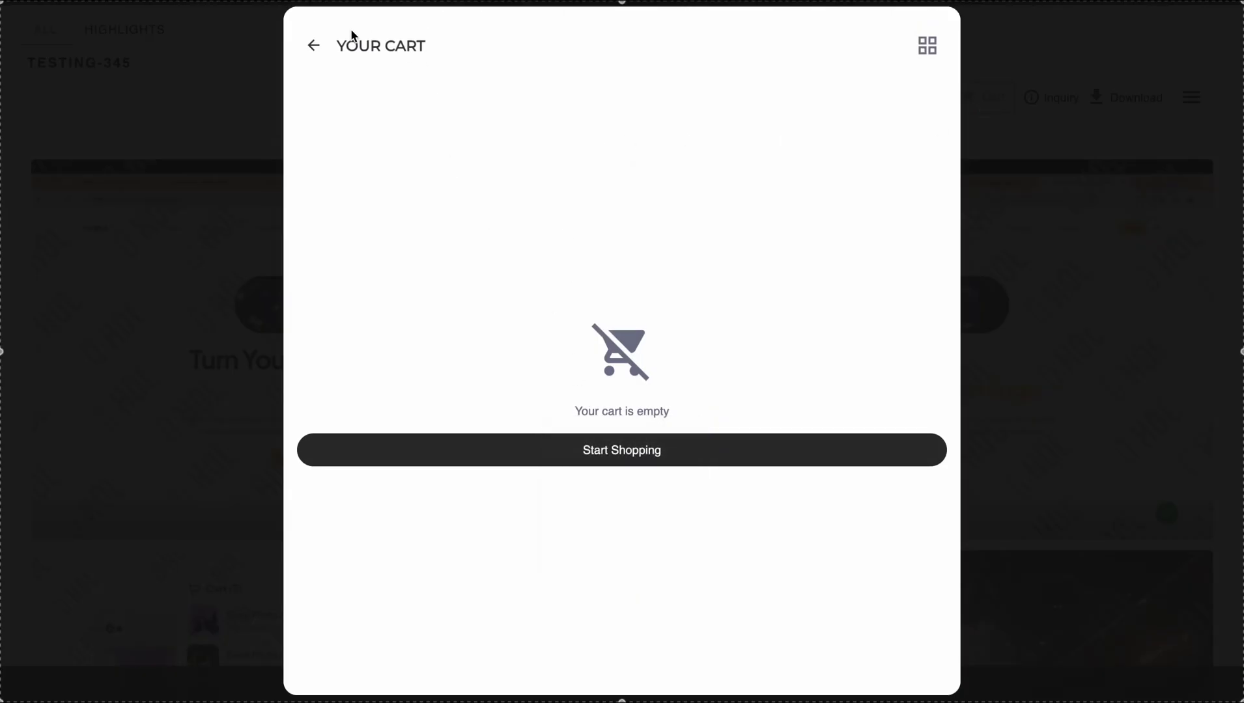
Add the left and right screenshot photos to the cart and review it.
{"action": "left_click", "coordinate": [314, 47]}
{"action": "scroll", "coordinate": [612, 304], "scroll_direction": "down", "scroll_amount": 2}
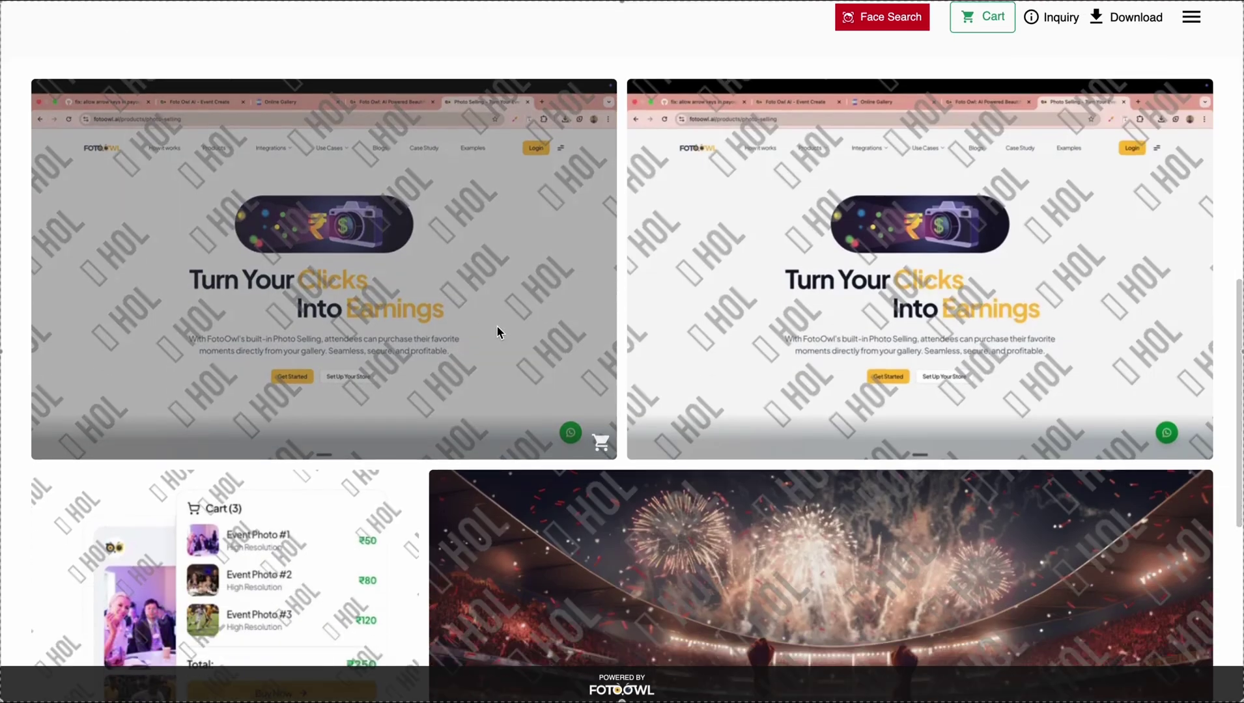
{"action": "scroll", "coordinate": [497, 330], "scroll_direction": "down", "scroll_amount": 1}
{"action": "scroll", "coordinate": [694, 388], "scroll_direction": "down", "scroll_amount": 2}
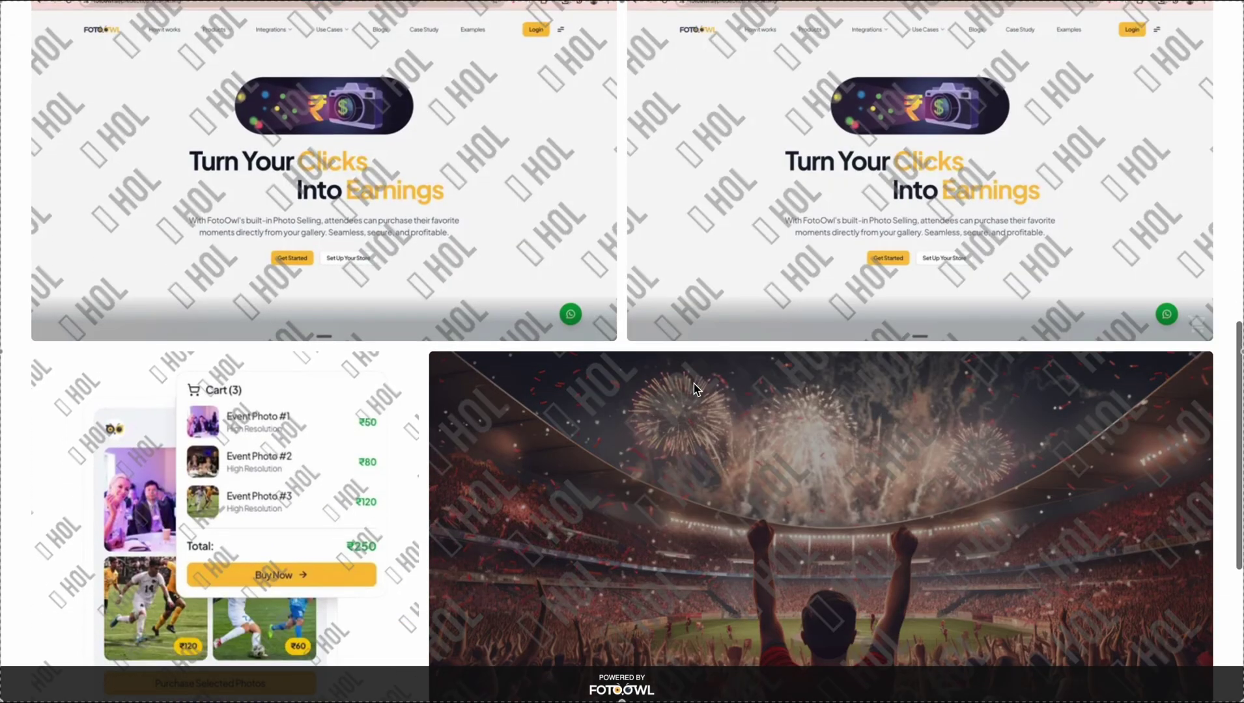
{"action": "scroll", "coordinate": [605, 319], "scroll_direction": "up", "scroll_amount": 1}
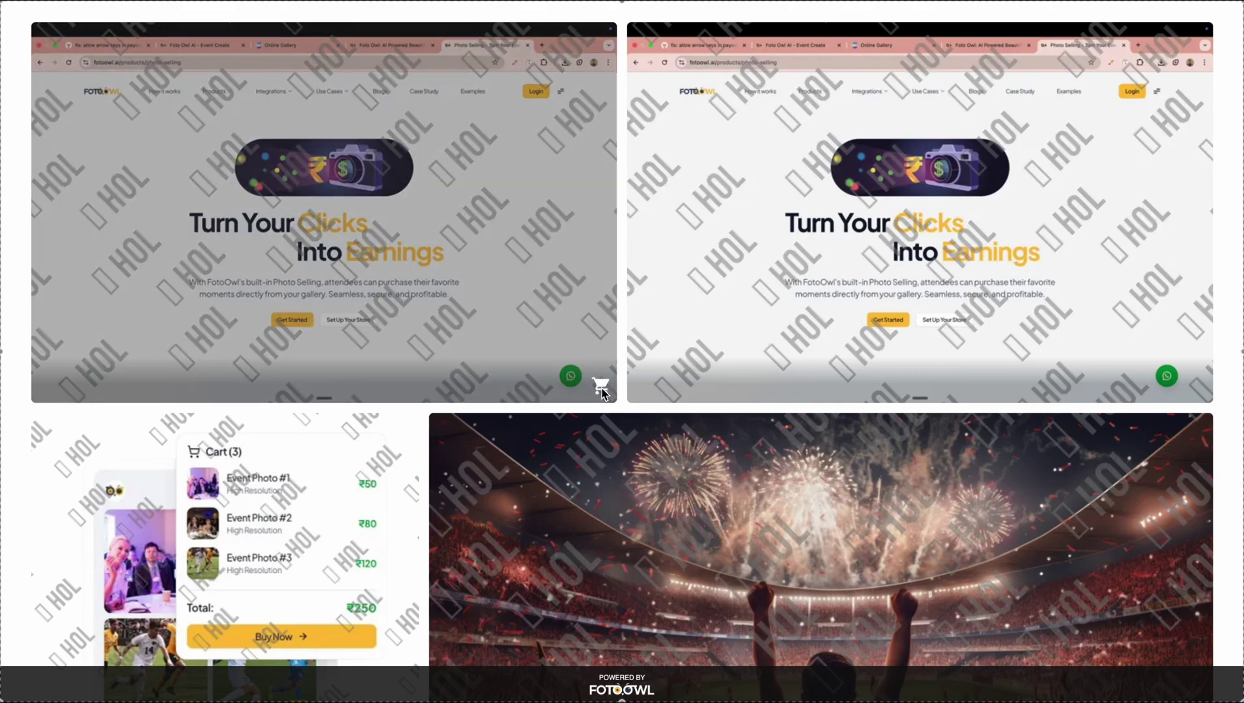
{"action": "left_click", "coordinate": [600, 387]}
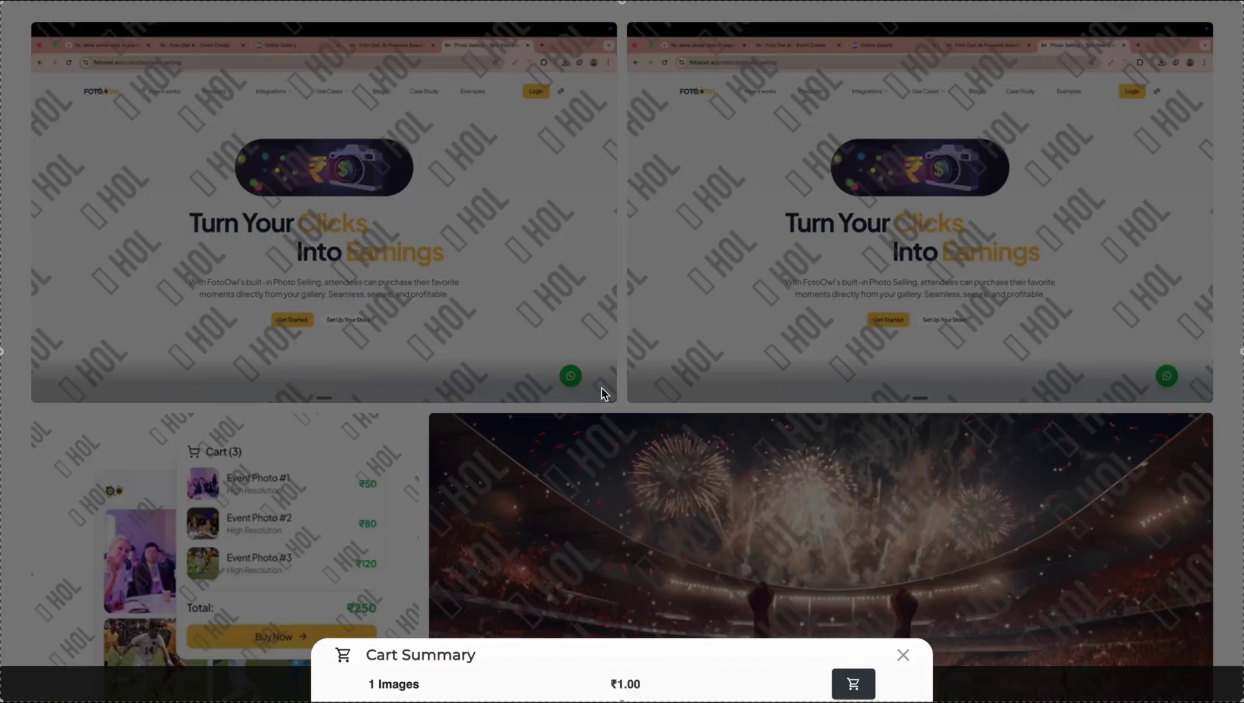
{"action": "left_click", "coordinate": [670, 378]}
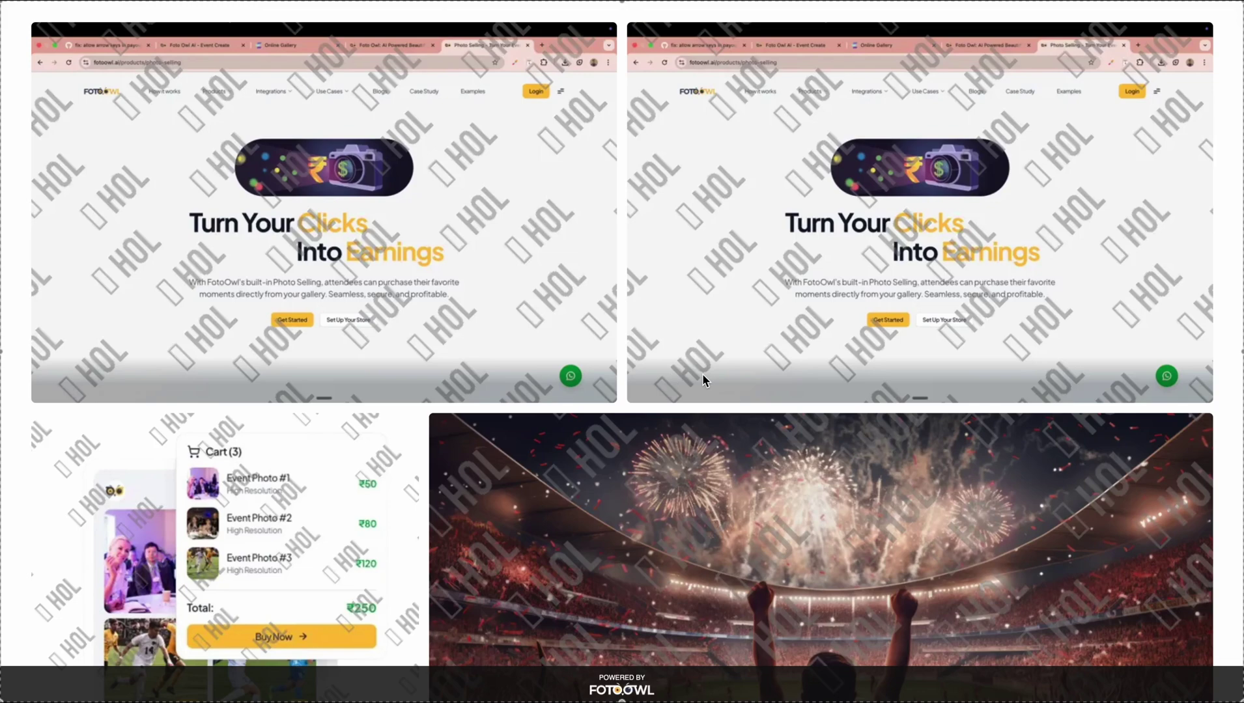
{"action": "left_click", "coordinate": [1198, 384]}
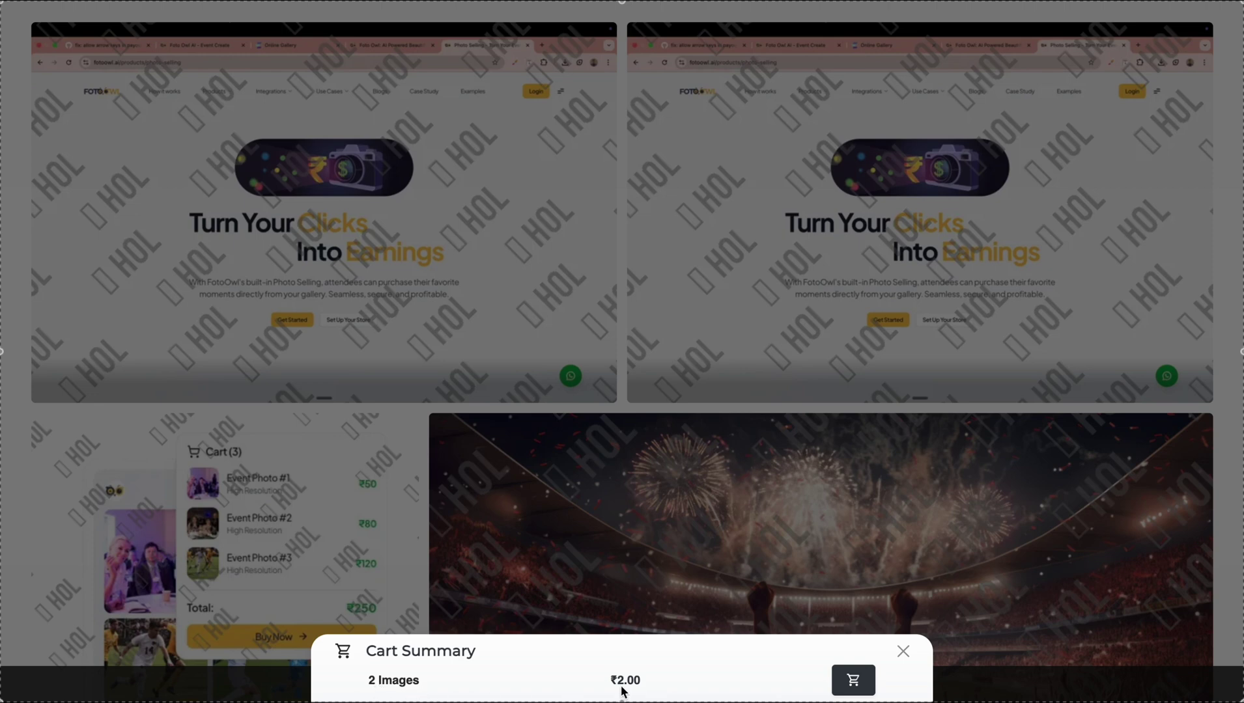
{"action": "left_click", "coordinate": [862, 684]}
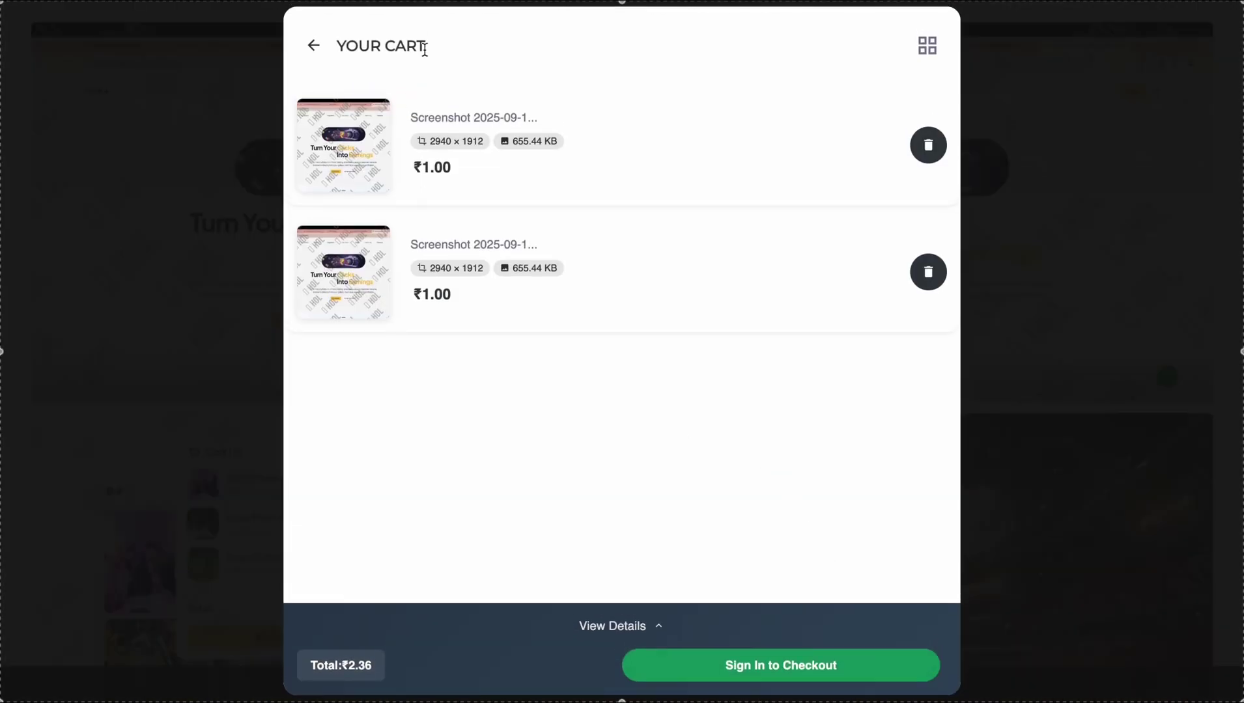
Add the cart-mockup and stadium fireworks photos, then review the four-photo cart.
{"action": "left_click", "coordinate": [316, 44]}
{"action": "scroll", "coordinate": [511, 306], "scroll_direction": "down", "scroll_amount": 5}
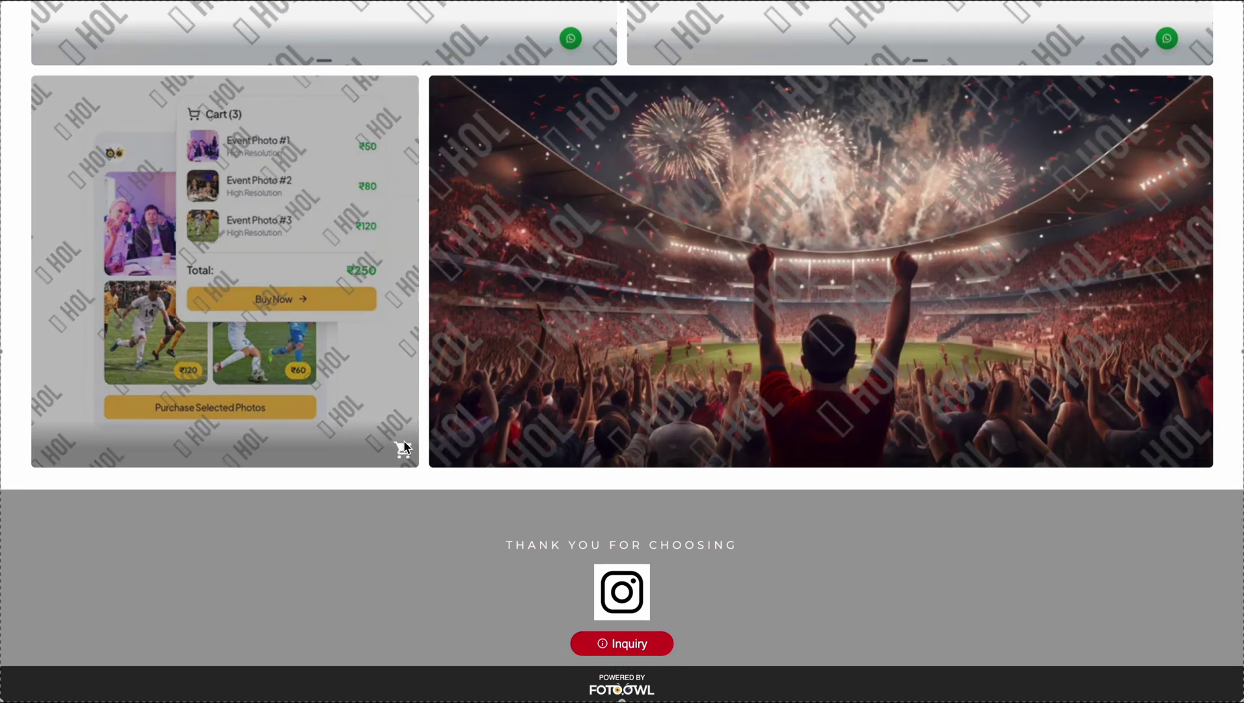
{"action": "left_click", "coordinate": [406, 450]}
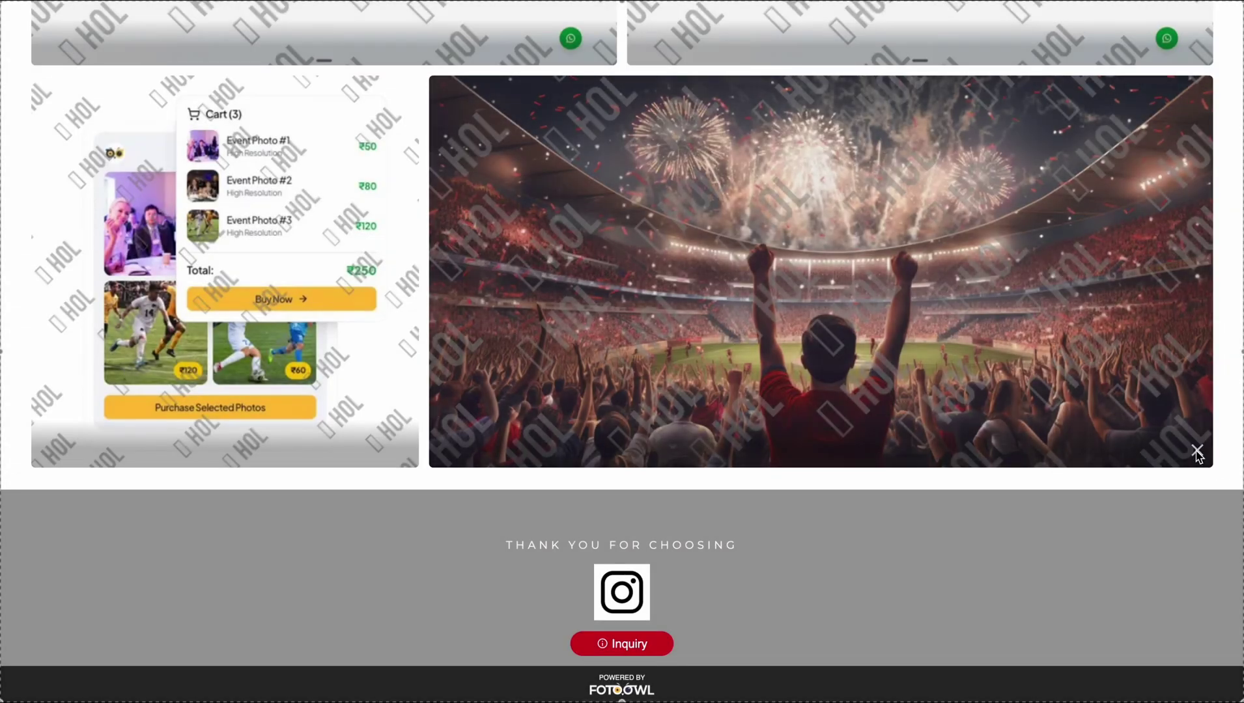
{"action": "left_click", "coordinate": [1196, 449]}
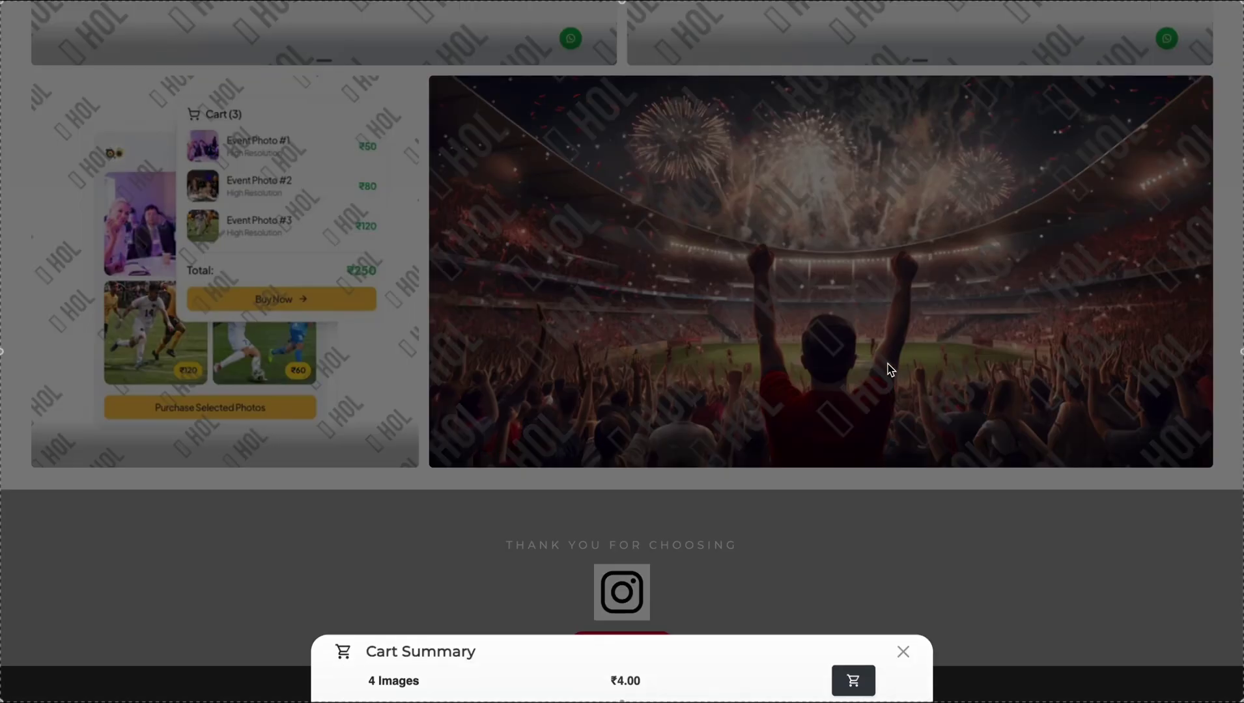
{"action": "scroll", "coordinate": [888, 370], "scroll_direction": "up", "scroll_amount": 10}
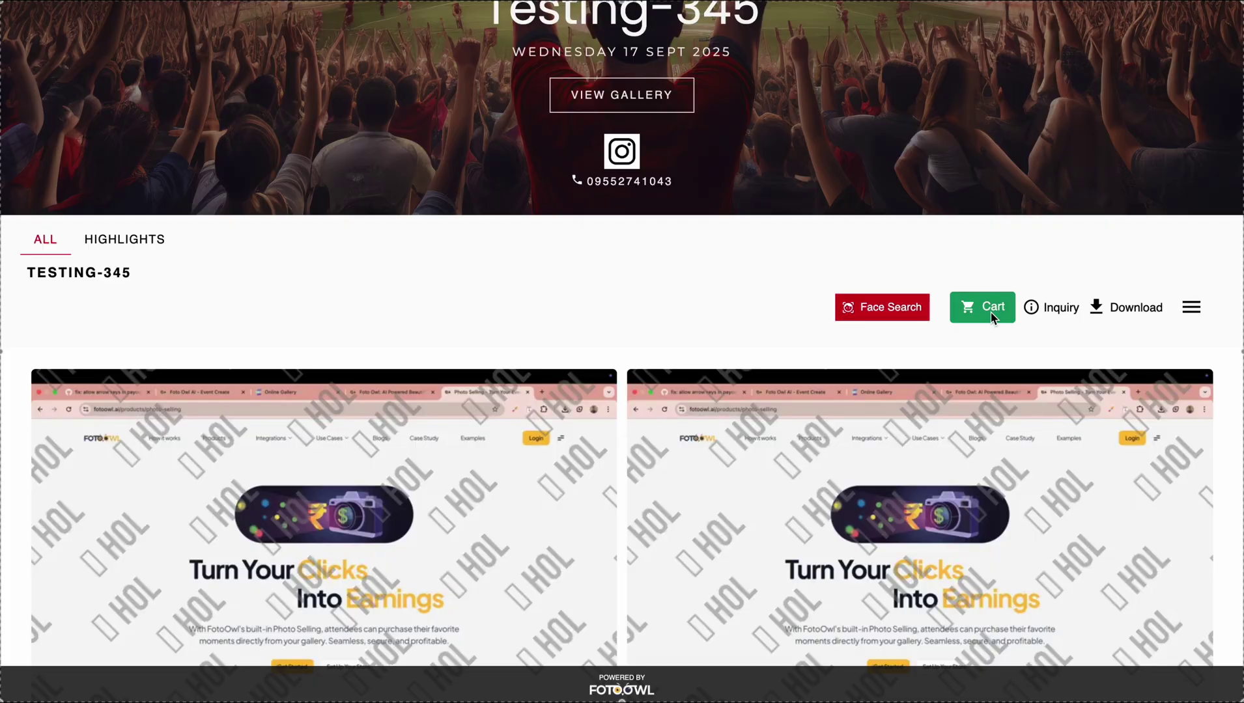
{"action": "left_click", "coordinate": [989, 312]}
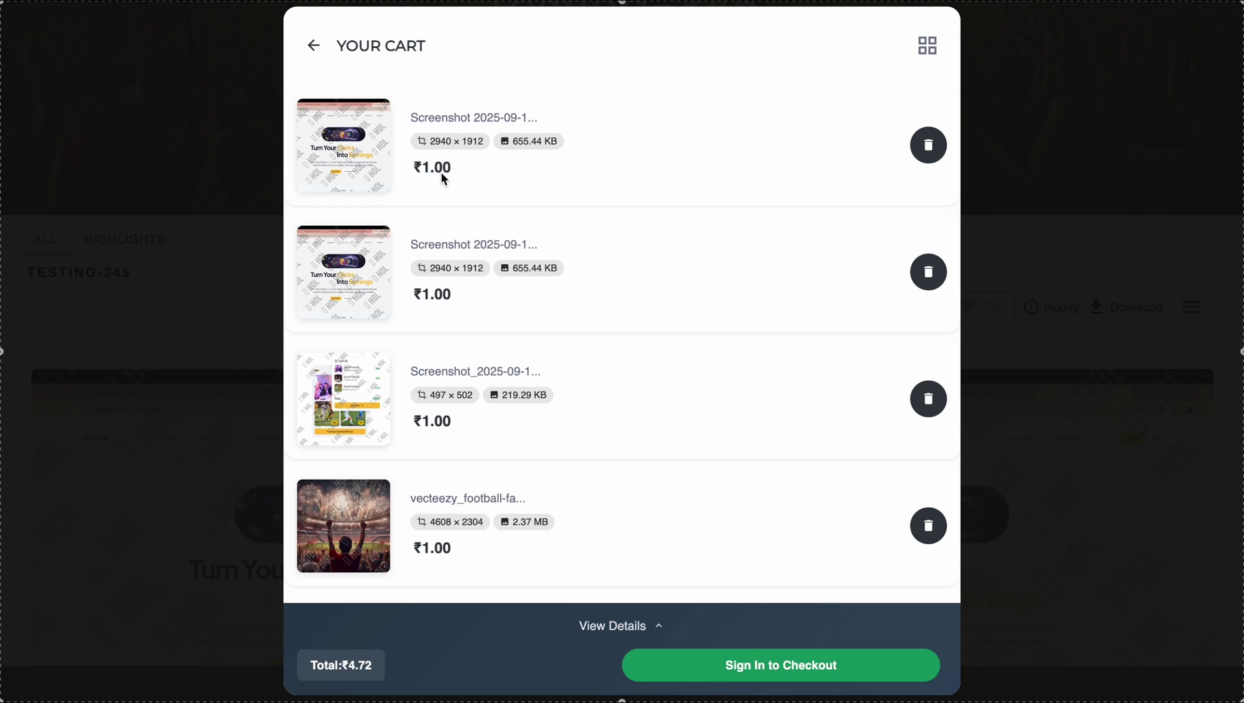
Remove the duplicate screenshot and check the subtotal, tax and ₹3.54 total.
{"action": "left_click", "coordinate": [929, 153]}
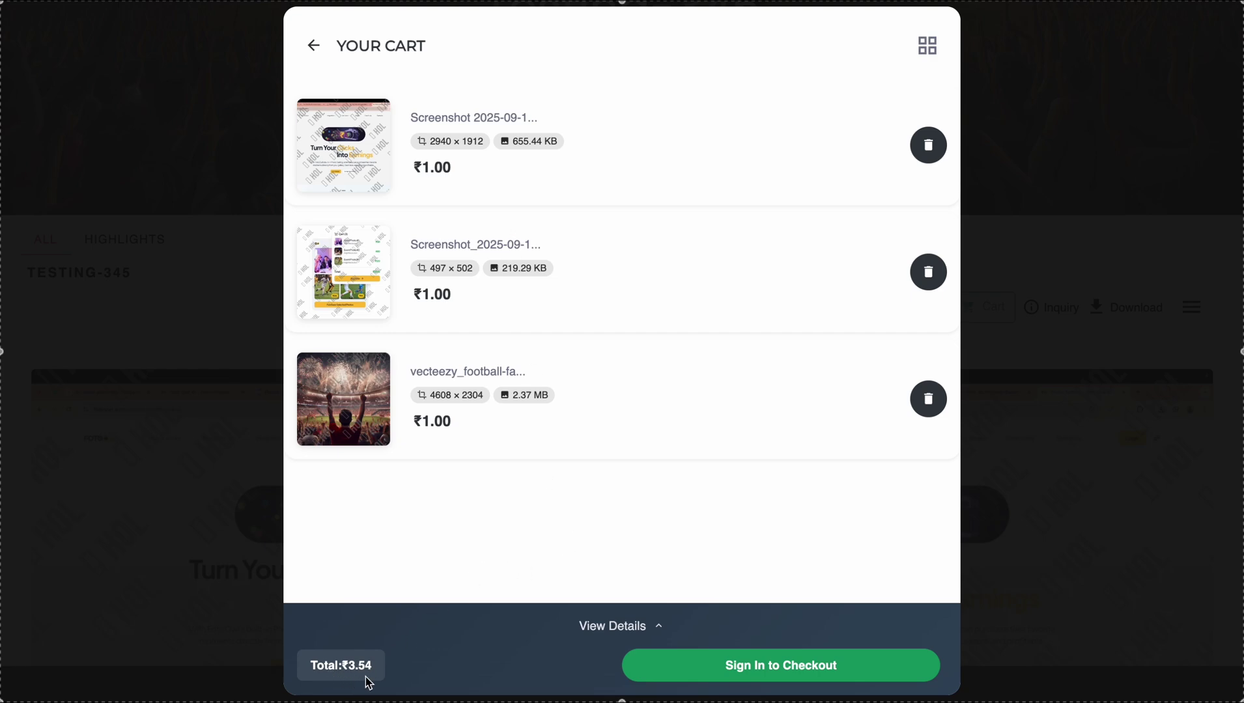
{"action": "left_click", "coordinate": [614, 636]}
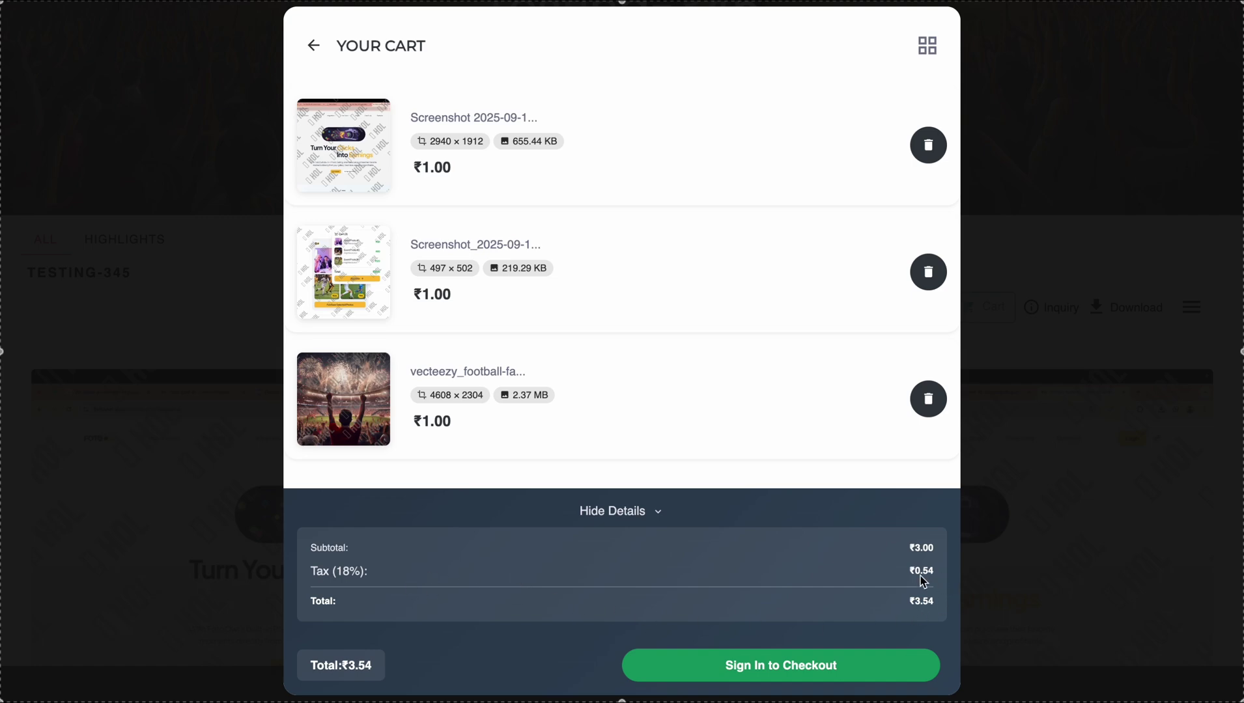
{"action": "left_click", "coordinate": [662, 513]}
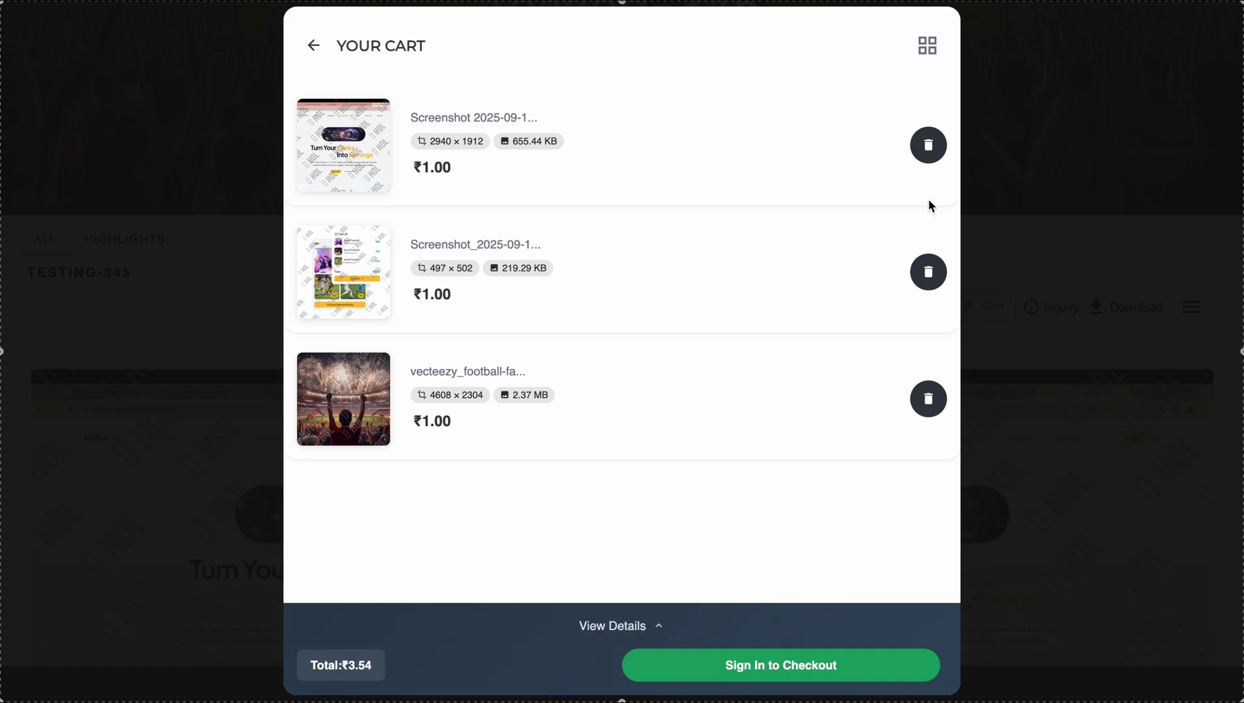
Browse the three cart photos in large preview, then return to the gallery.
{"action": "left_click", "coordinate": [929, 47]}
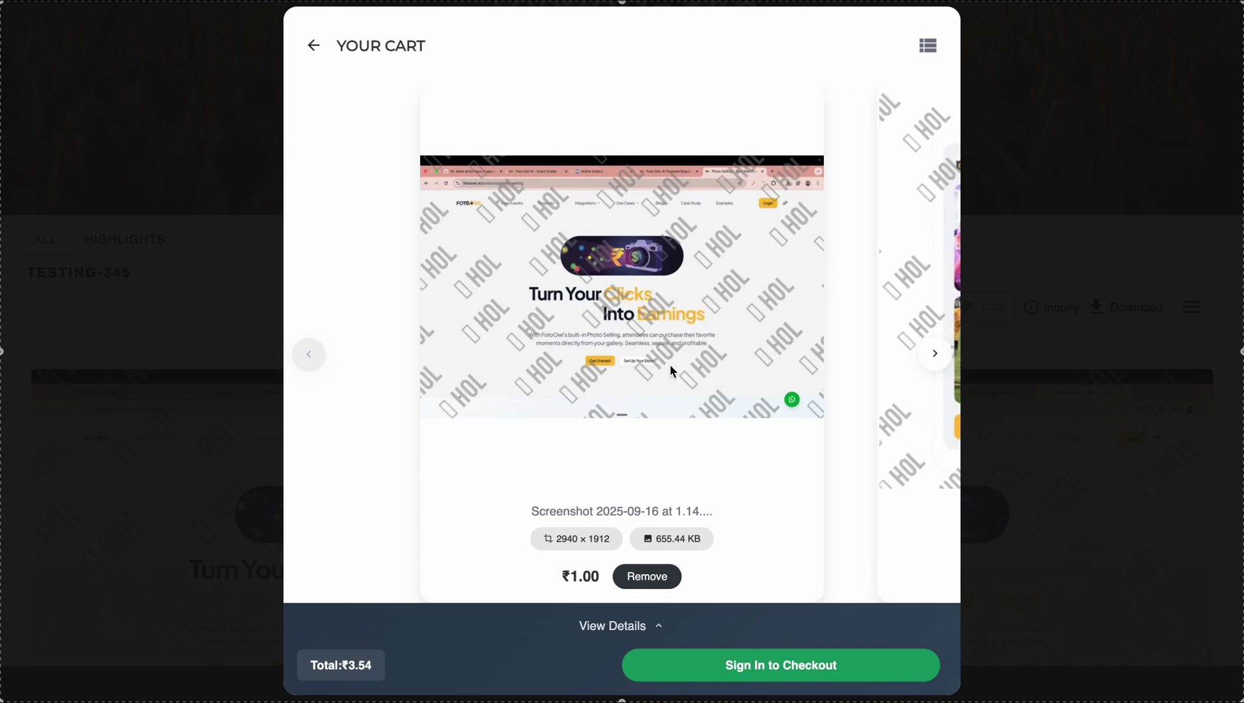
{"action": "left_click", "coordinate": [936, 355]}
{"action": "left_click", "coordinate": [935, 355]}
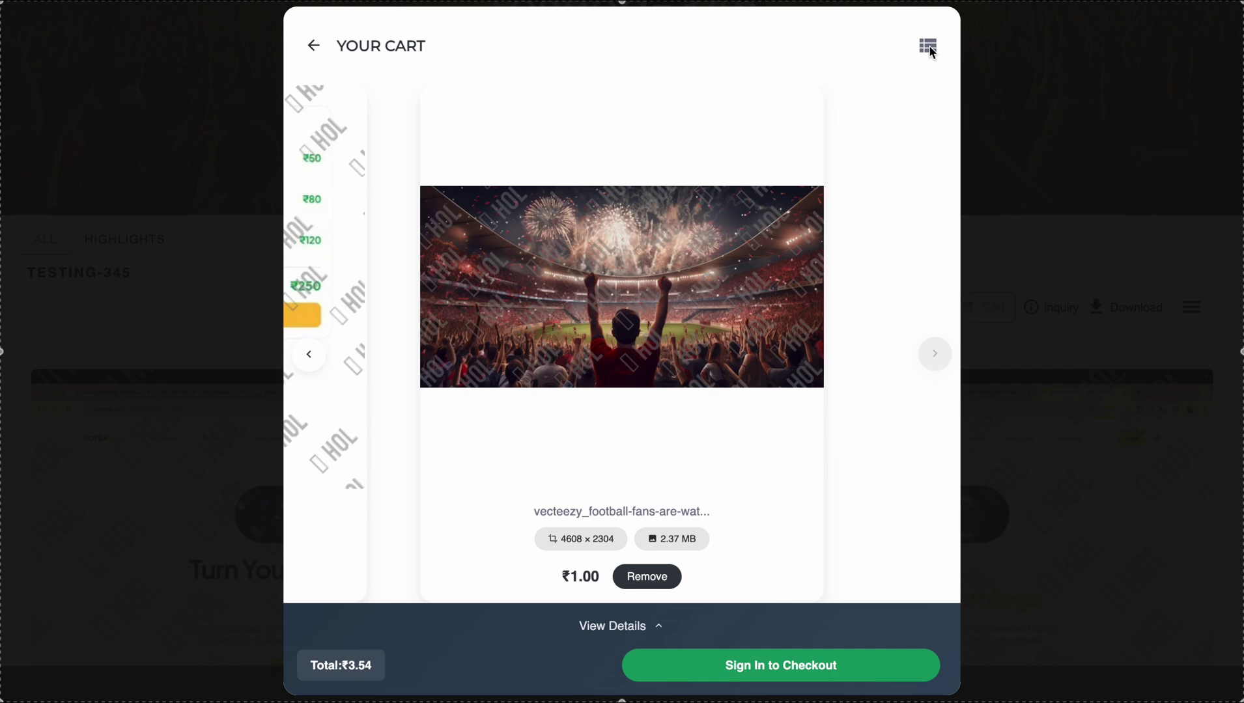
{"action": "left_click", "coordinate": [927, 45]}
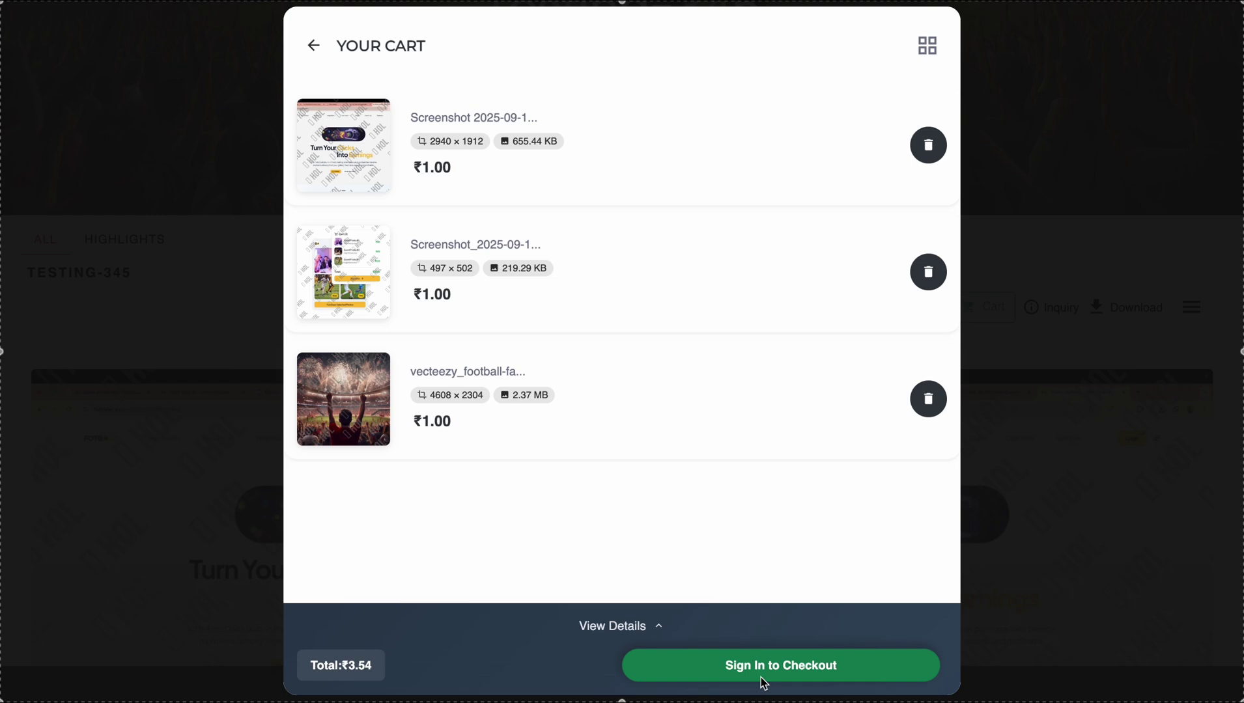
{"action": "left_click", "coordinate": [314, 45]}
{"action": "scroll", "coordinate": [1198, 309], "scroll_direction": "down", "scroll_amount": 1}
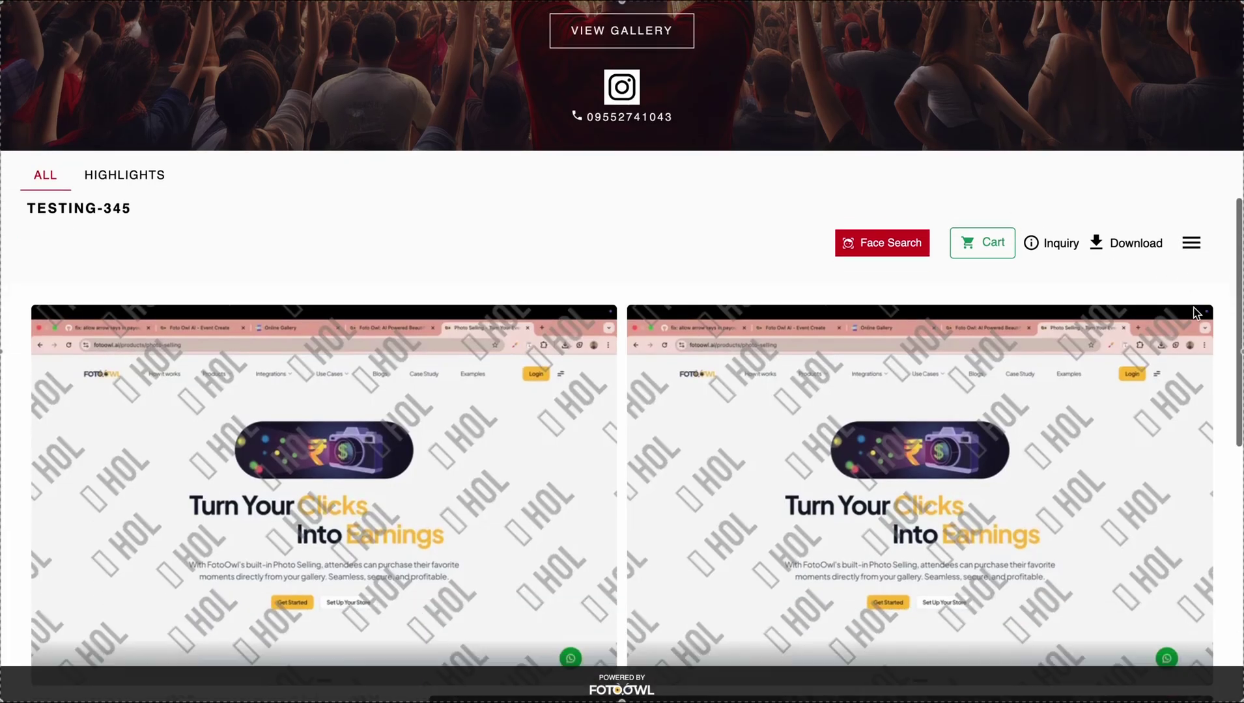
Check the three items under Transaction Details' Cart Items, then reopen the gallery cart.
{"action": "left_click", "coordinate": [1194, 247]}
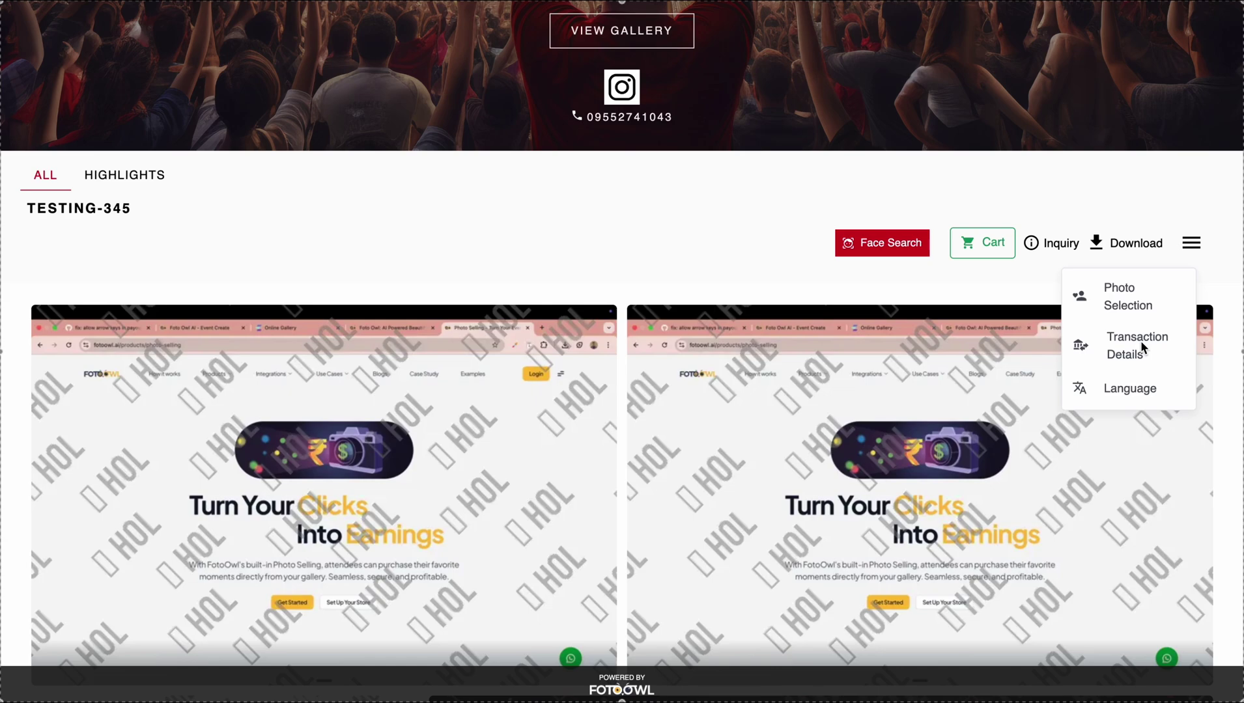
{"action": "left_click", "coordinate": [1118, 351]}
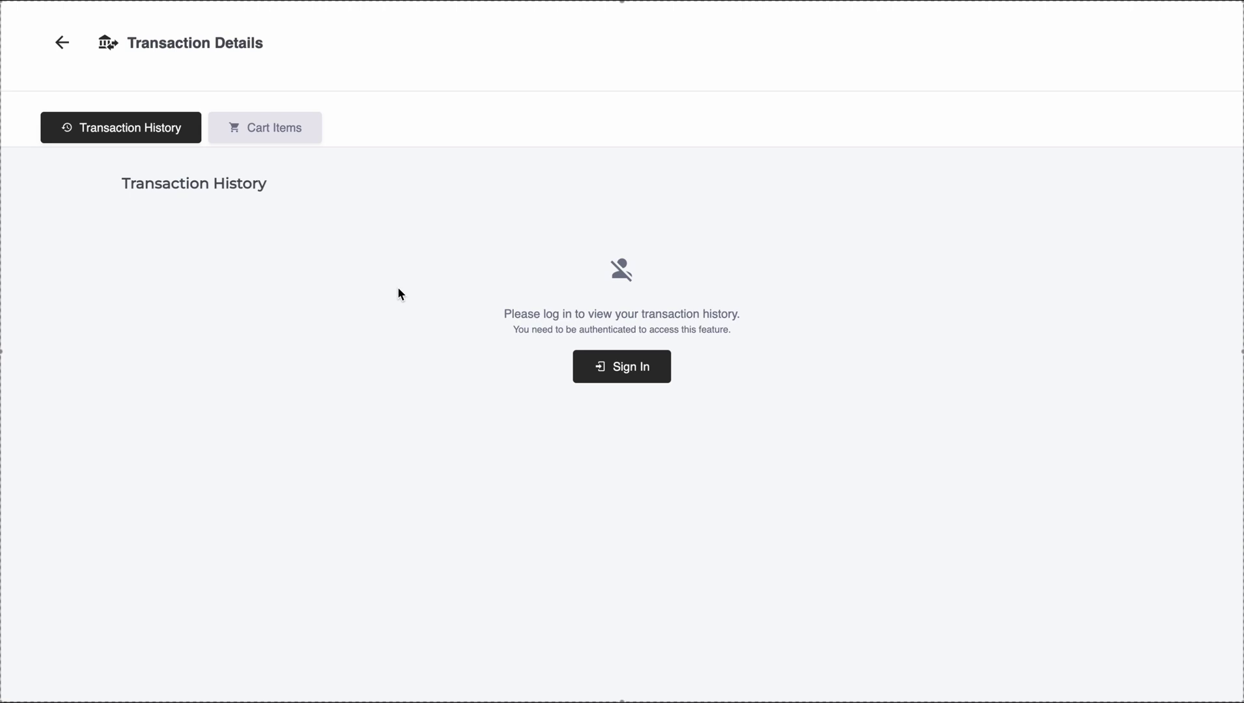
{"action": "left_click", "coordinate": [303, 131]}
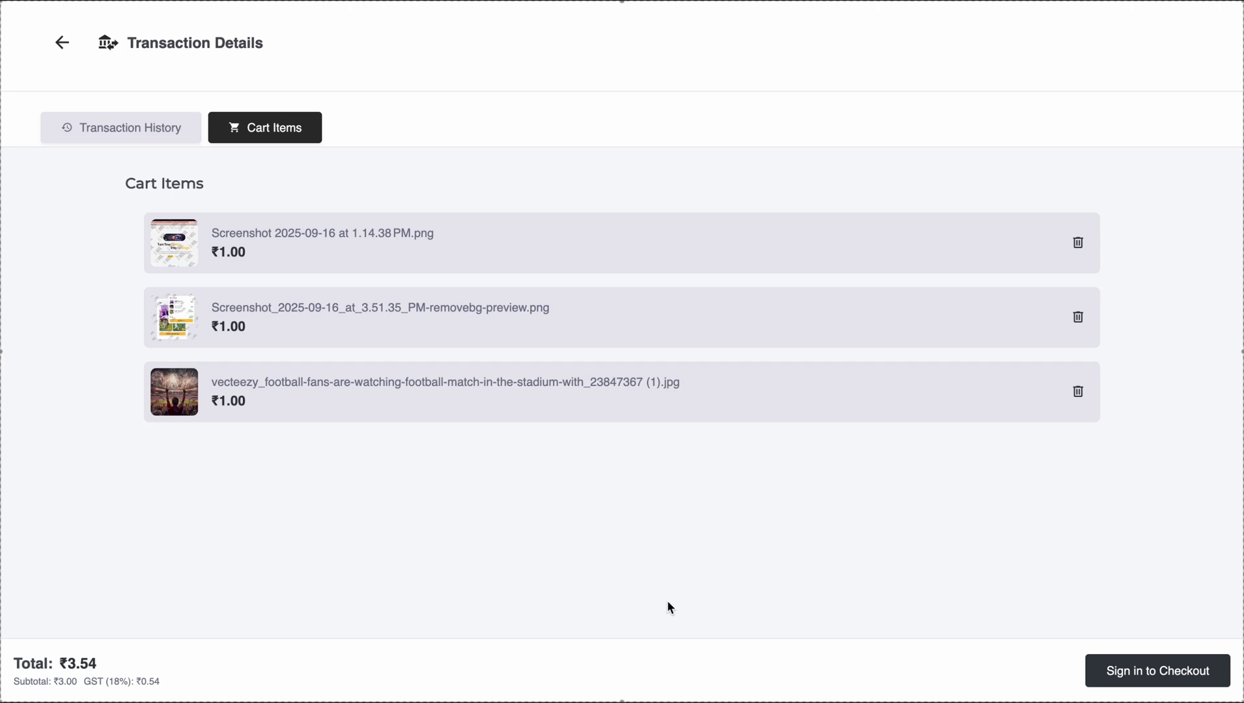
{"action": "left_click", "coordinate": [58, 42]}
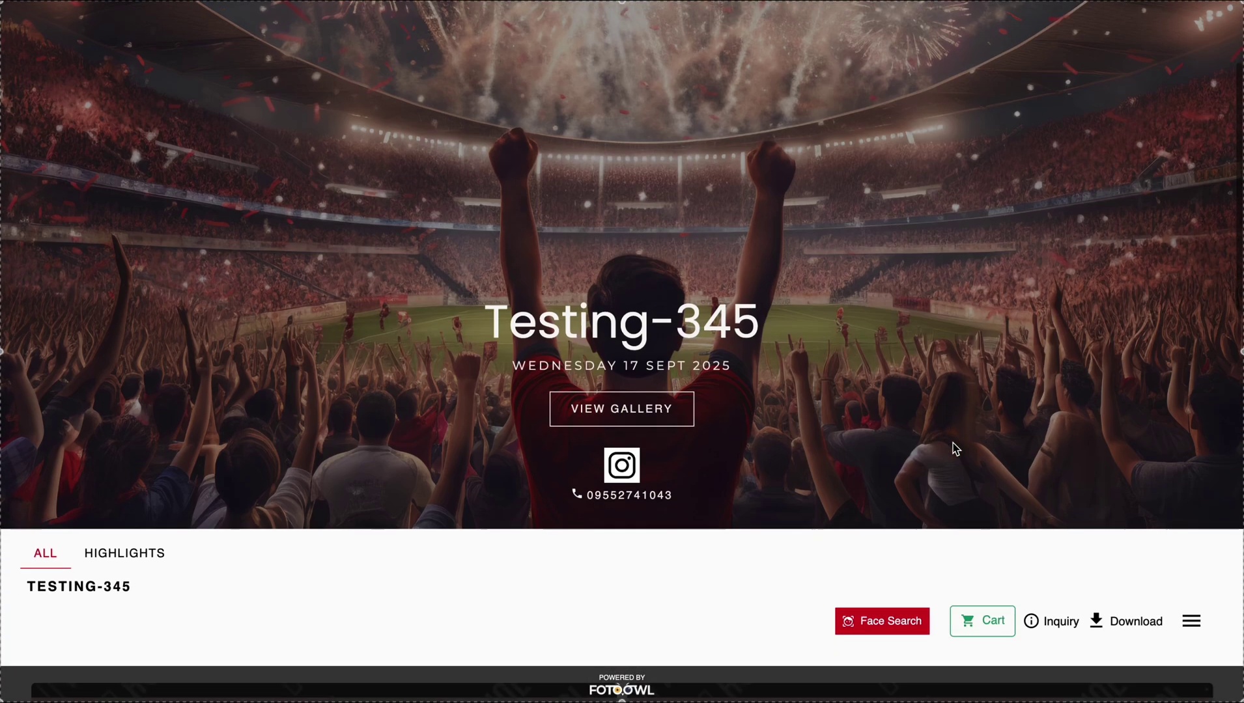
{"action": "scroll", "coordinate": [955, 449], "scroll_direction": "down", "scroll_amount": 4}
{"action": "left_click", "coordinate": [984, 374]}
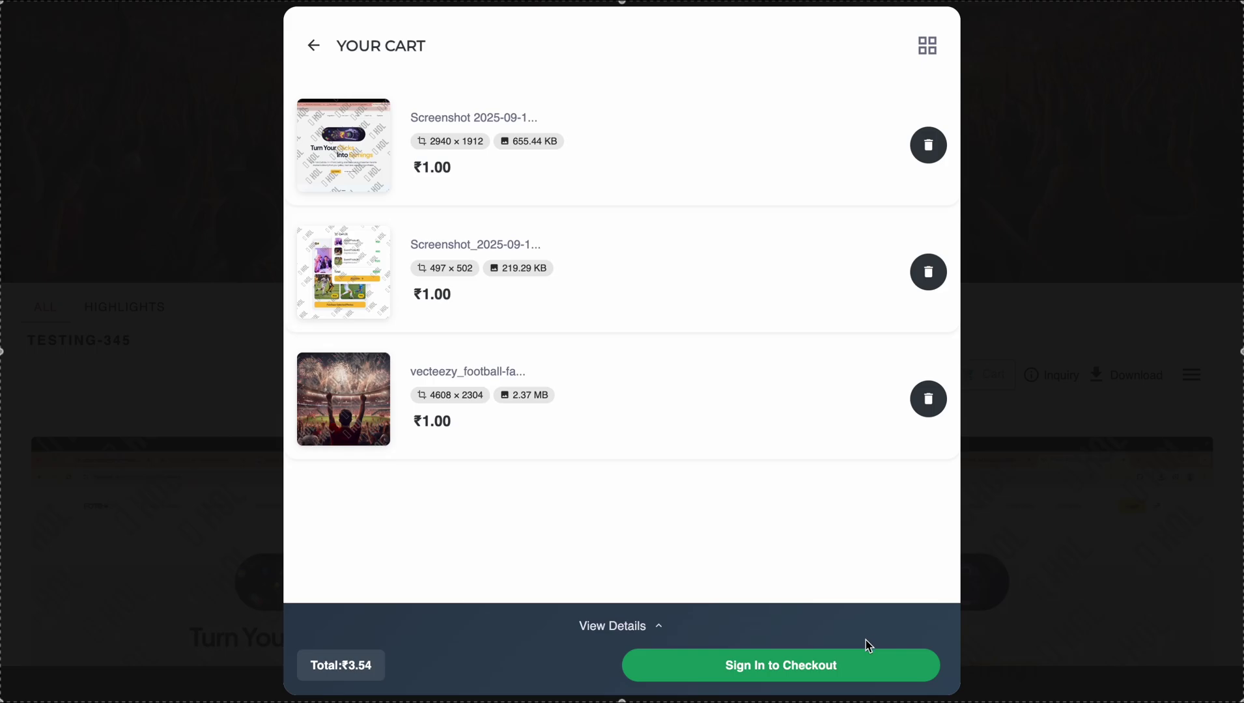
Sign in with the Google account, then check out the three cart photos to reach Easebuzz payment.
{"action": "left_click", "coordinate": [836, 664]}
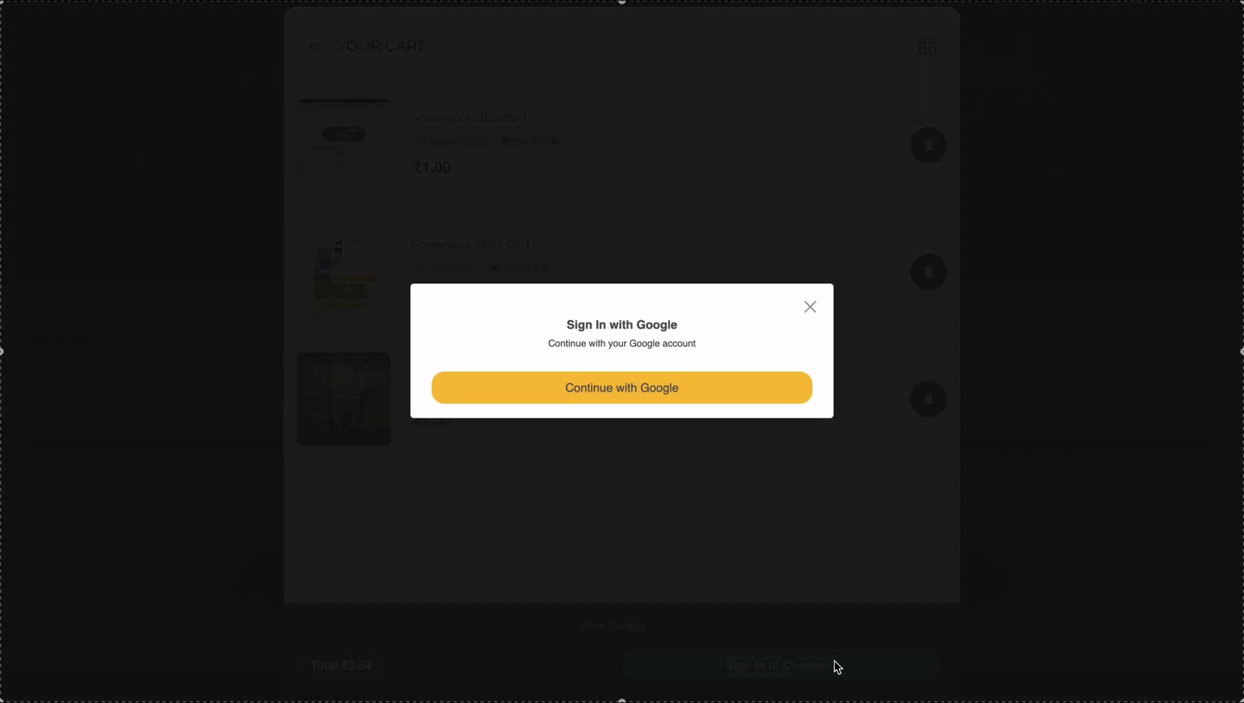
{"action": "left_click", "coordinate": [663, 386]}
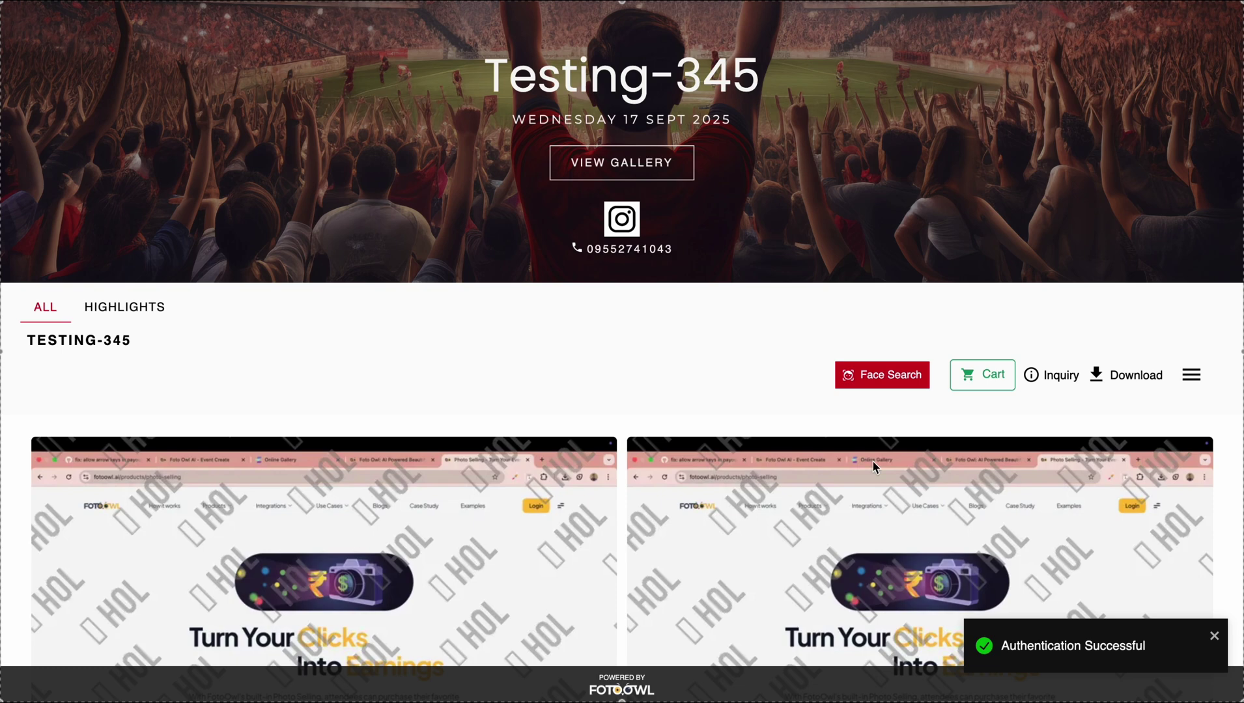
{"action": "left_click", "coordinate": [984, 375]}
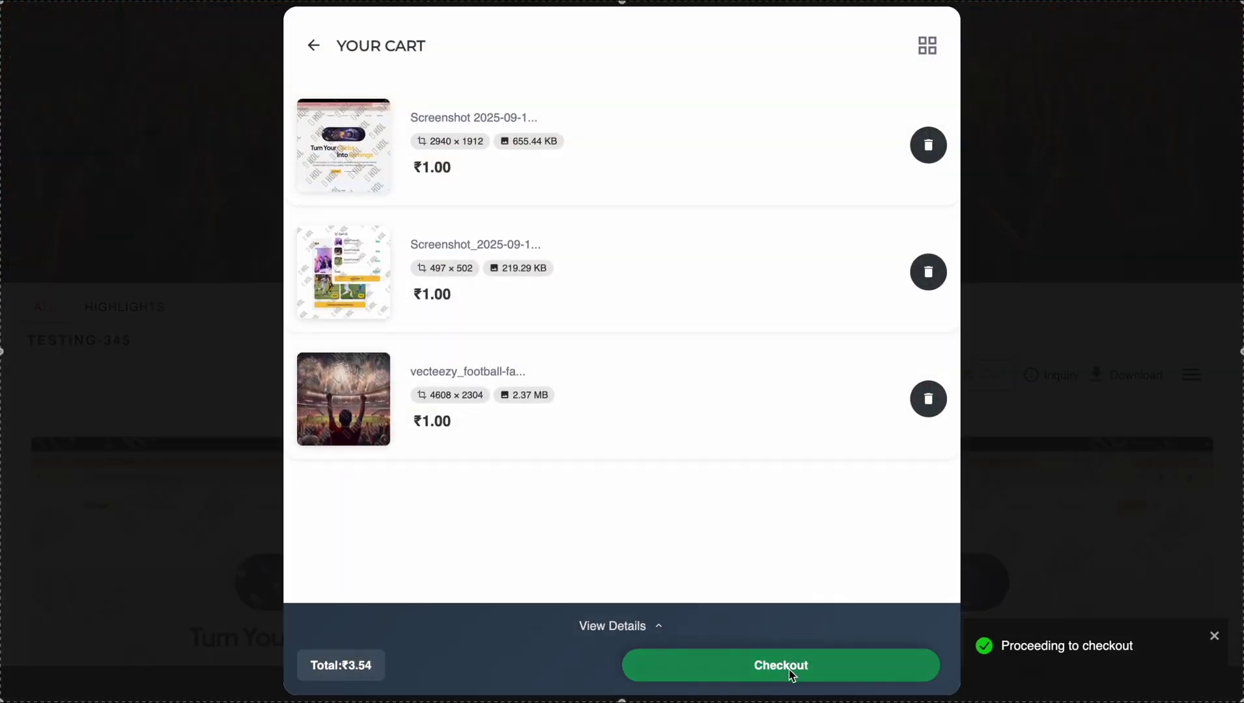
{"action": "left_click", "coordinate": [787, 666]}
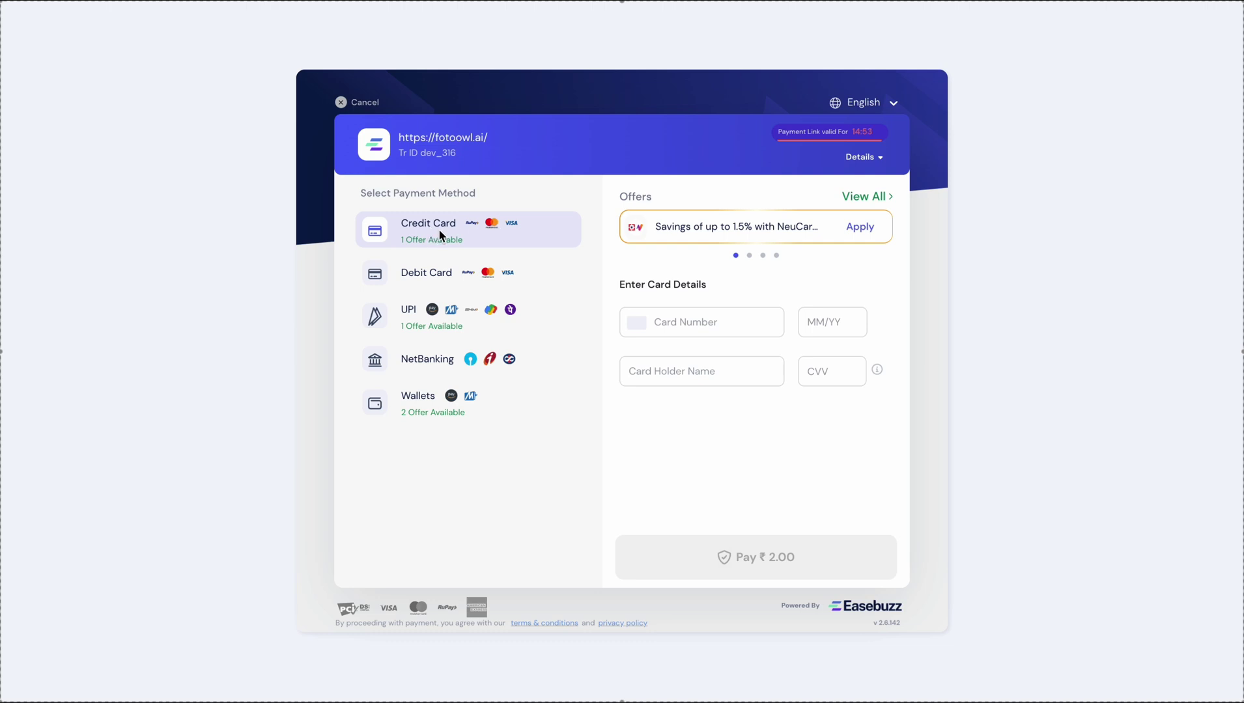
Pay the ₹2.00 order by UPI using the displayed QR code.
{"action": "left_click", "coordinate": [412, 324]}
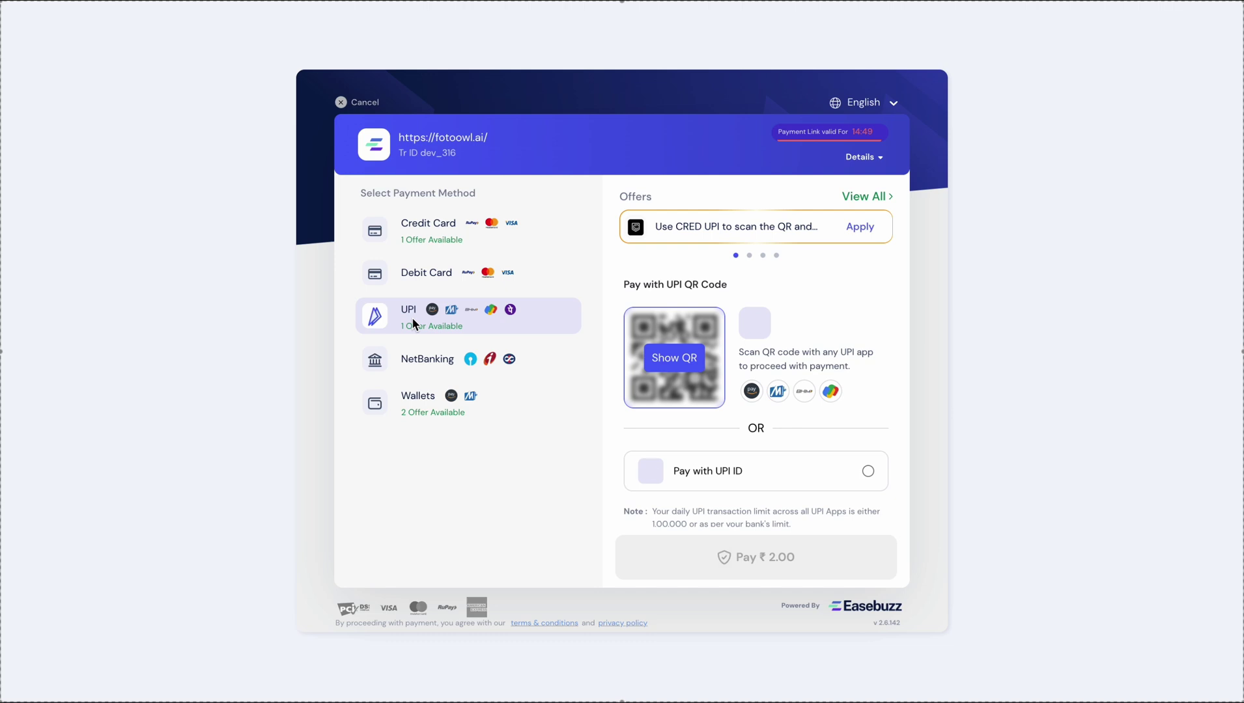
{"action": "left_click", "coordinate": [684, 364]}
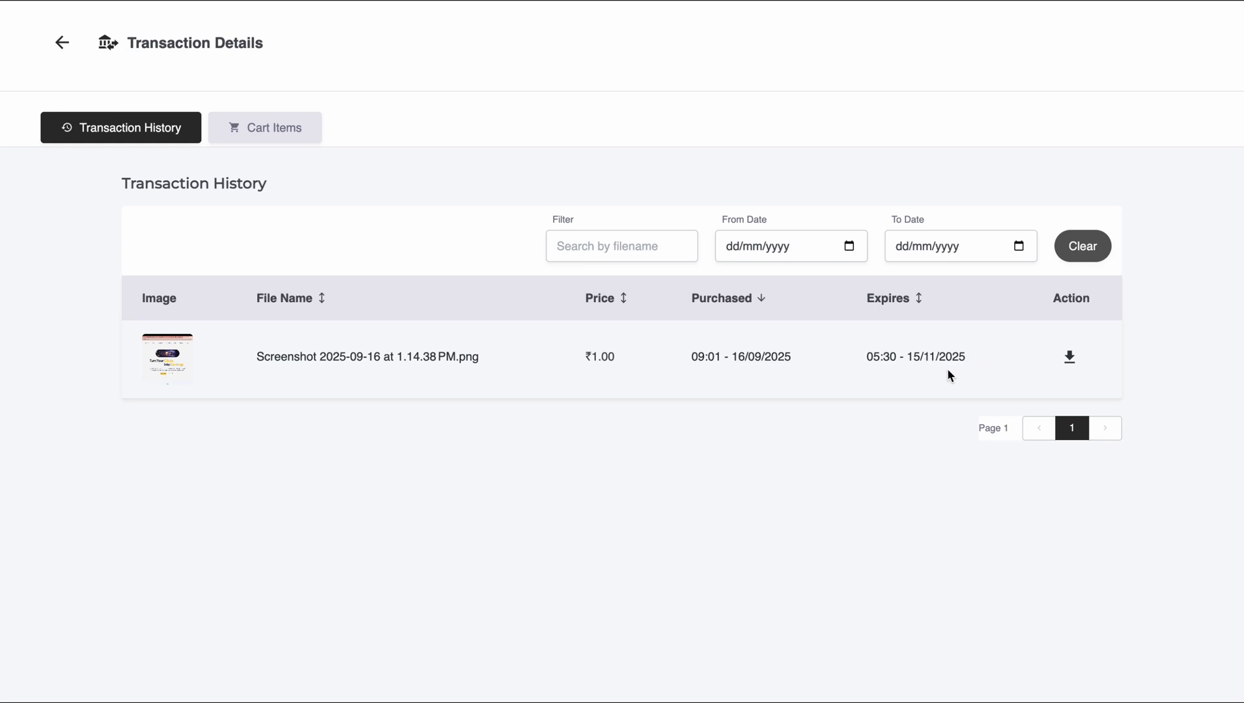
Download the purchased screenshot and return to the 'Photo selling testing' event page.
{"action": "left_click", "coordinate": [1070, 359]}
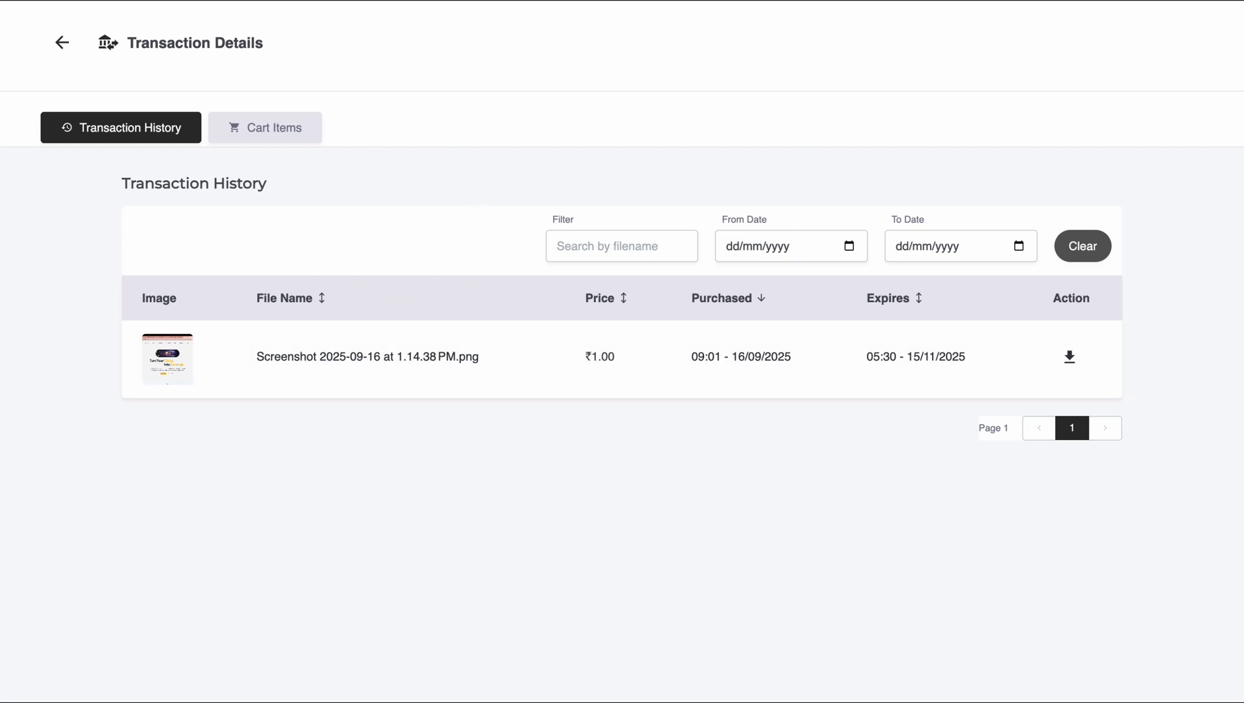
{"action": "left_click", "coordinate": [61, 43]}
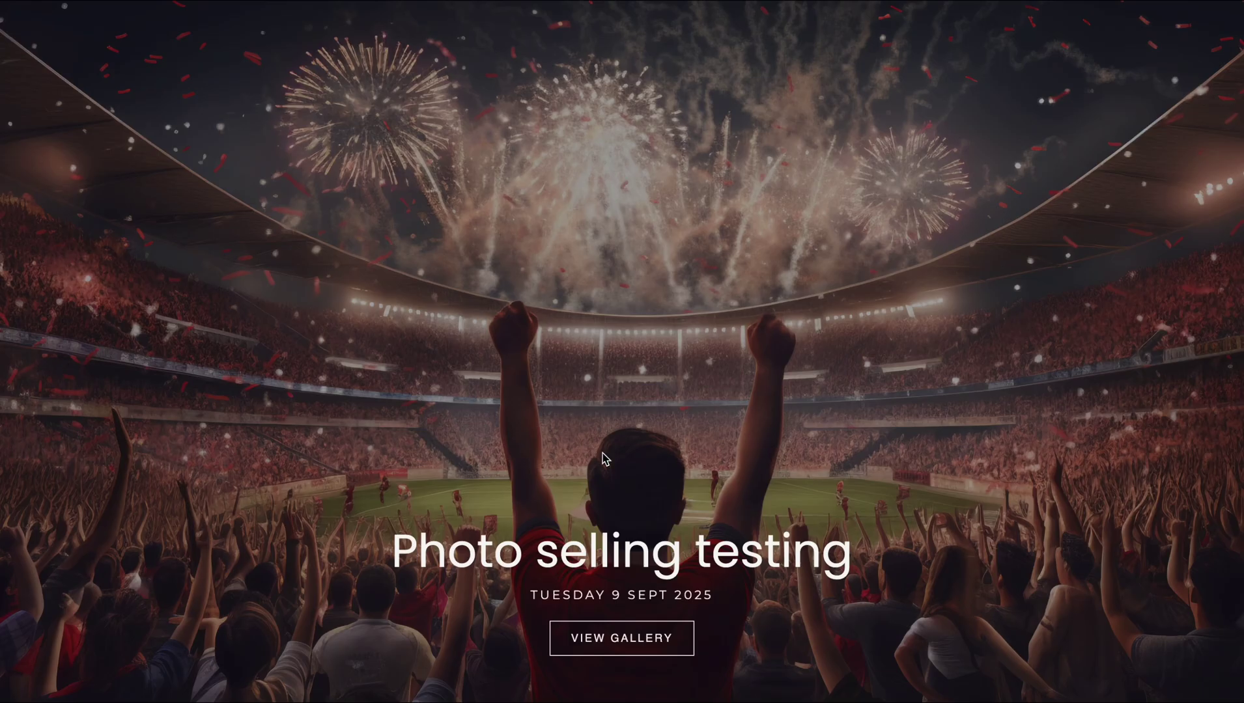
{"action": "scroll", "coordinate": [734, 512], "scroll_direction": "down", "scroll_amount": 15}
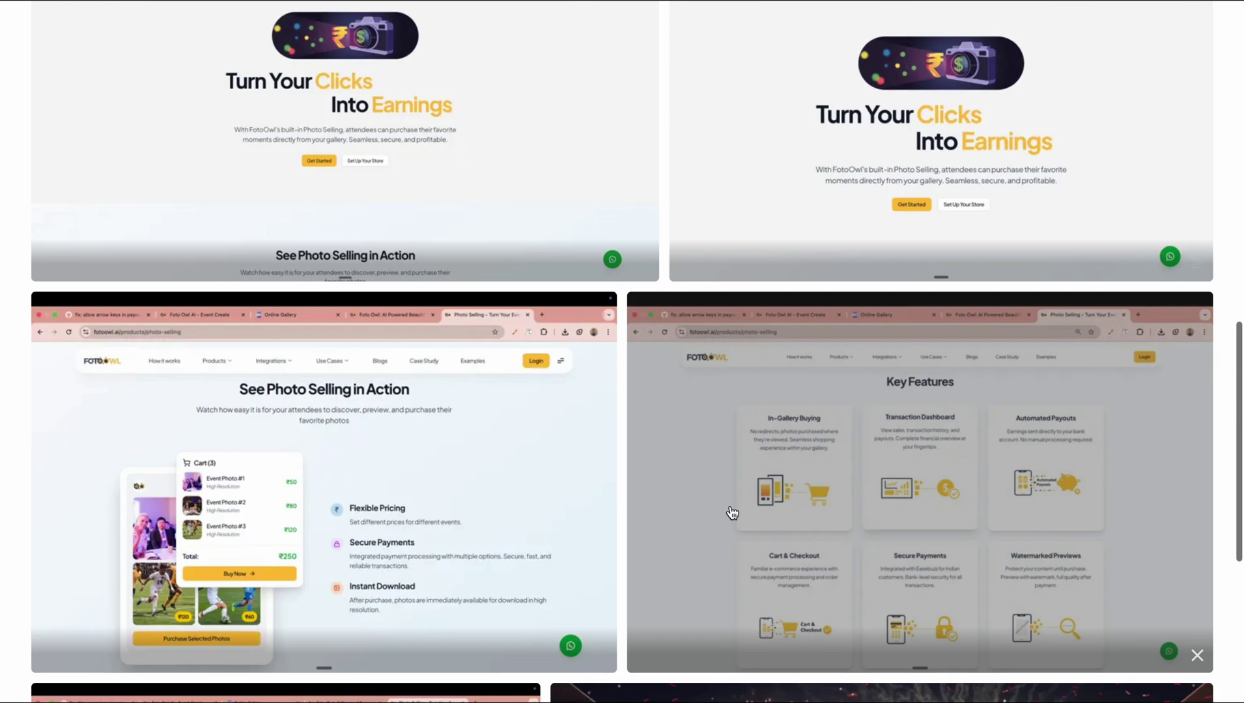
{"action": "scroll", "coordinate": [732, 512], "scroll_direction": "down", "scroll_amount": 5}
{"action": "scroll", "coordinate": [732, 513], "scroll_direction": "up", "scroll_amount": 8}
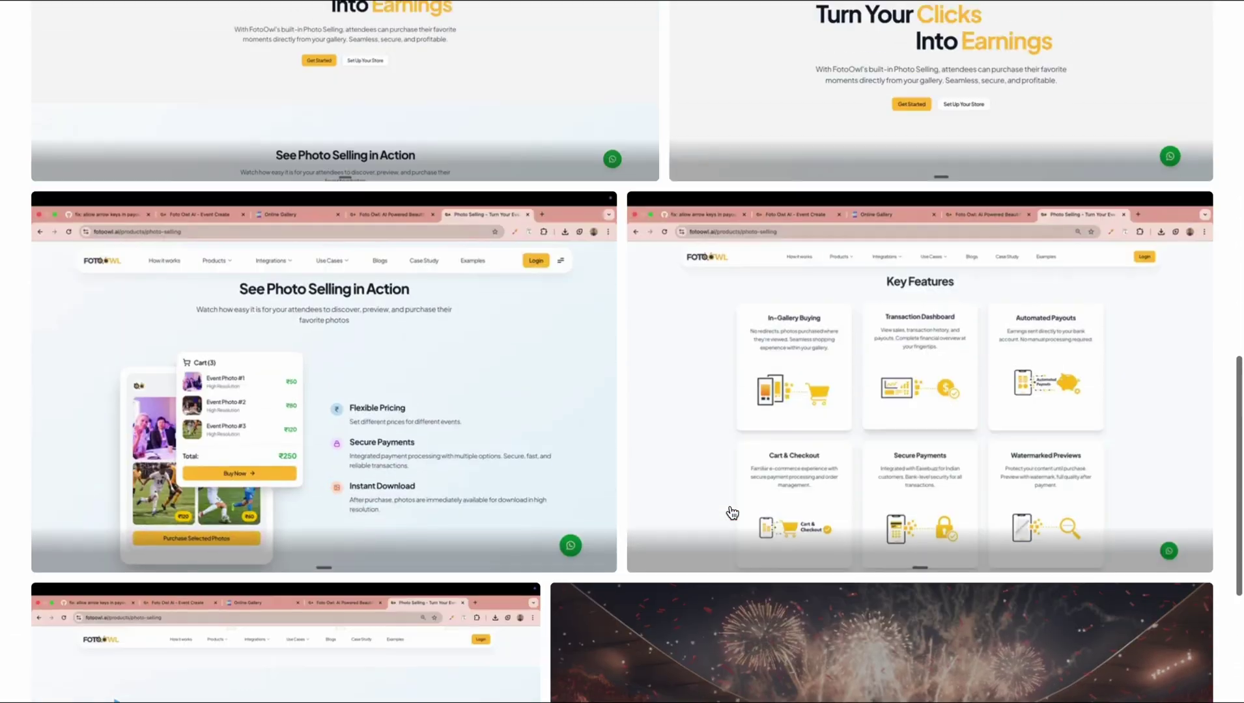
{"action": "scroll", "coordinate": [733, 513], "scroll_direction": "up", "scroll_amount": 10}
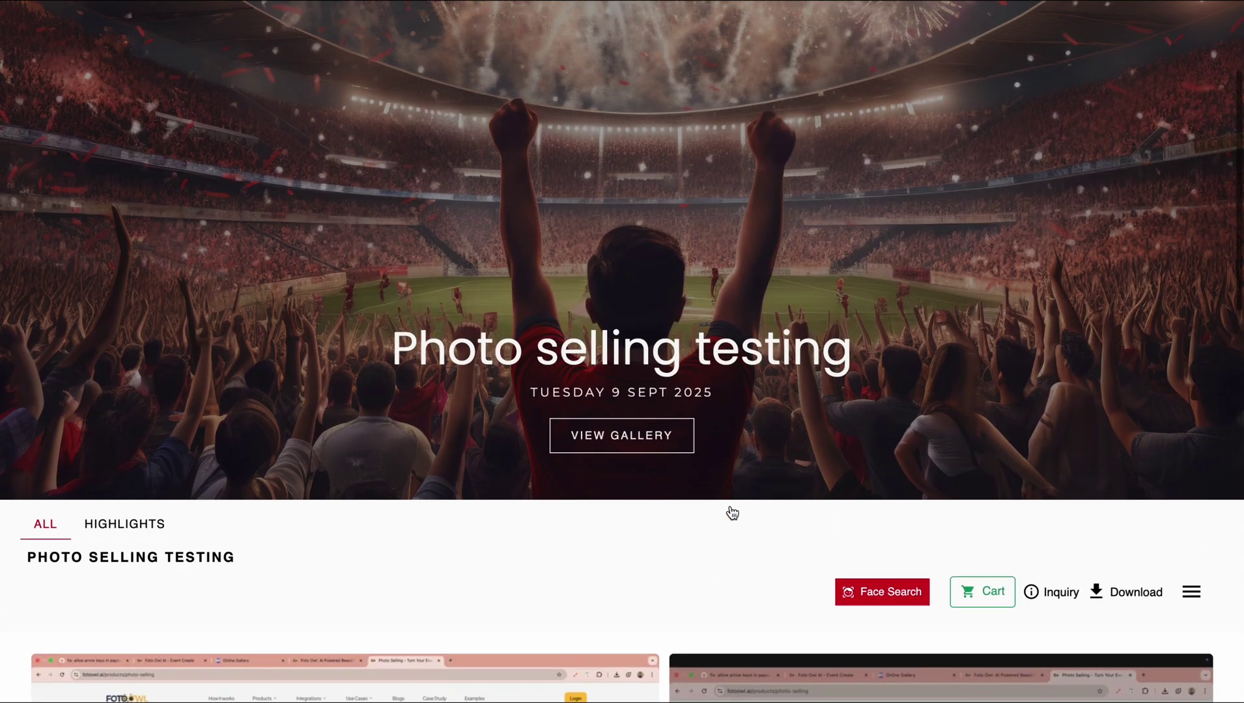
{"action": "scroll", "coordinate": [733, 513], "scroll_direction": "down", "scroll_amount": 8}
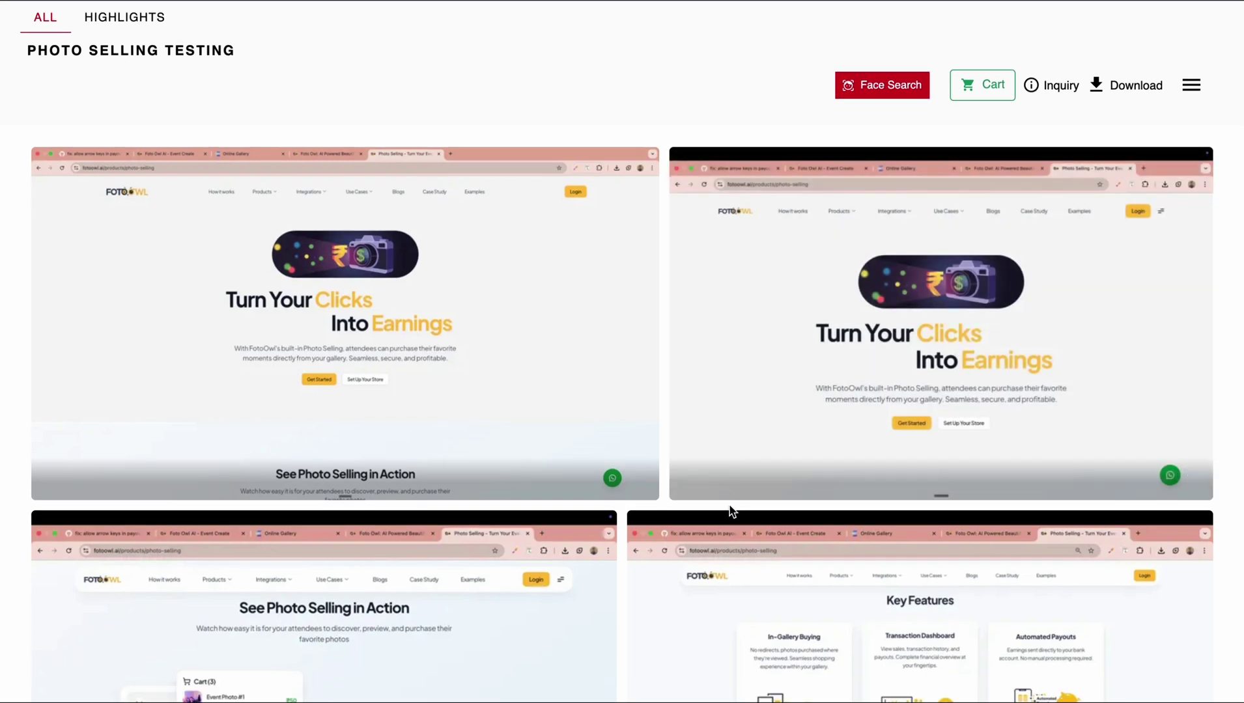
{"action": "mouse_move", "coordinate": [876, 188]}
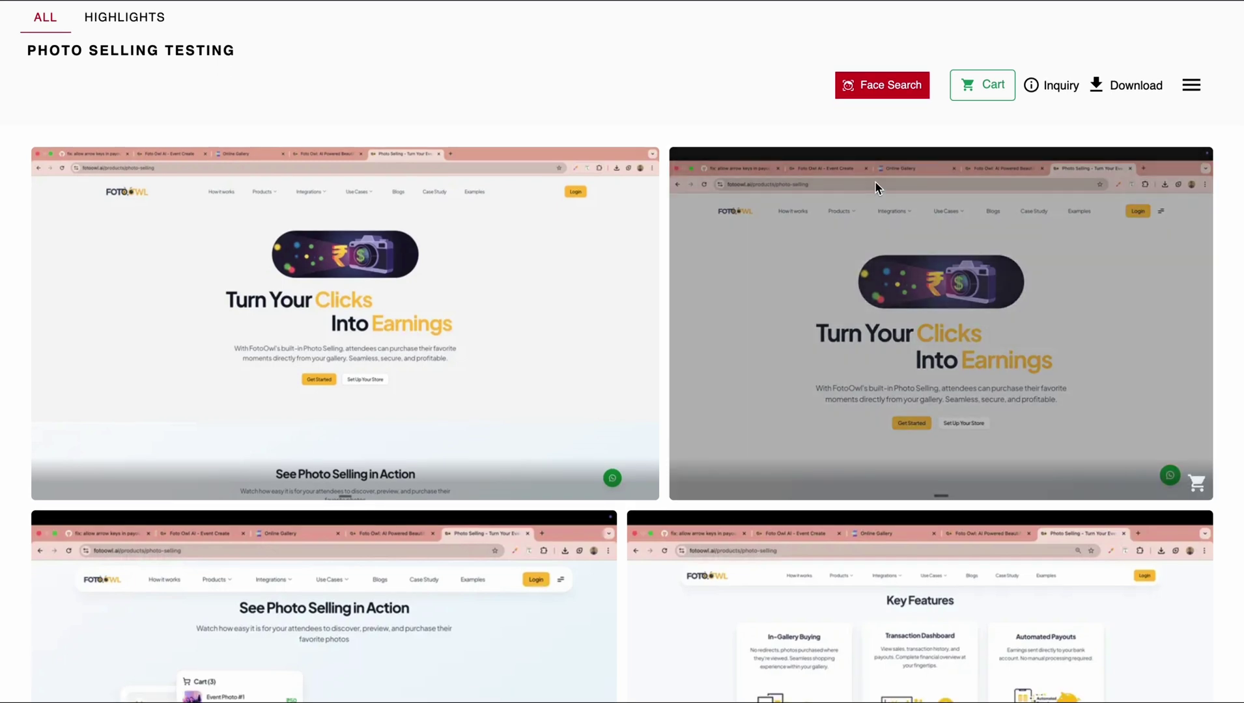